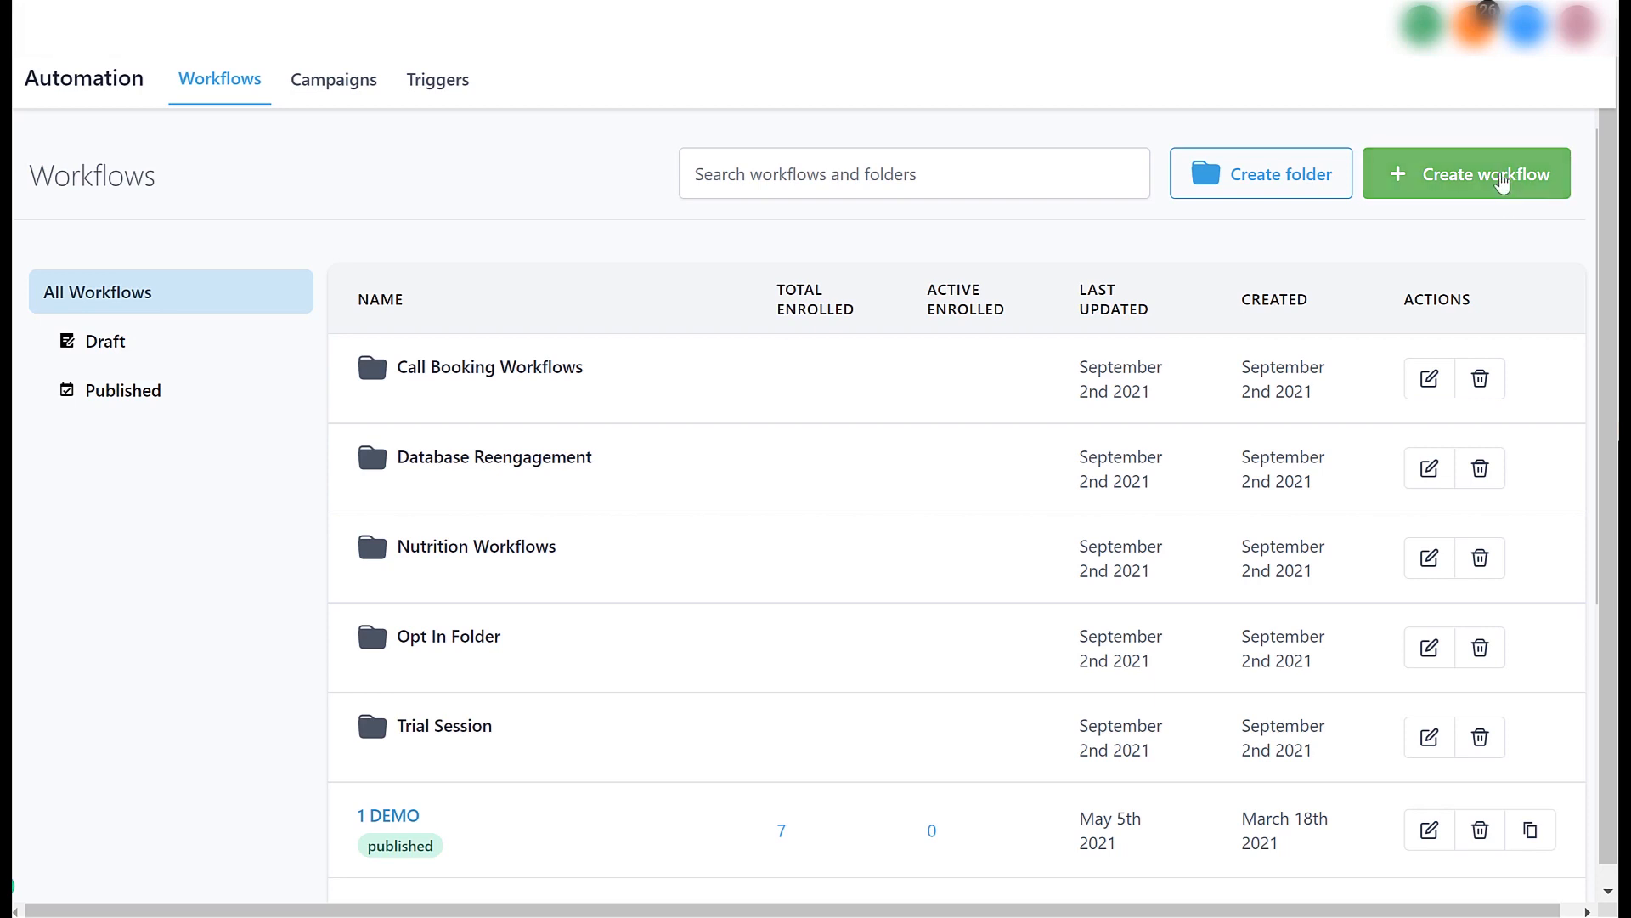
- Create a new workflow from scratch and name it App Booked
{"action": "left_click", "coordinate": [1502, 182]}
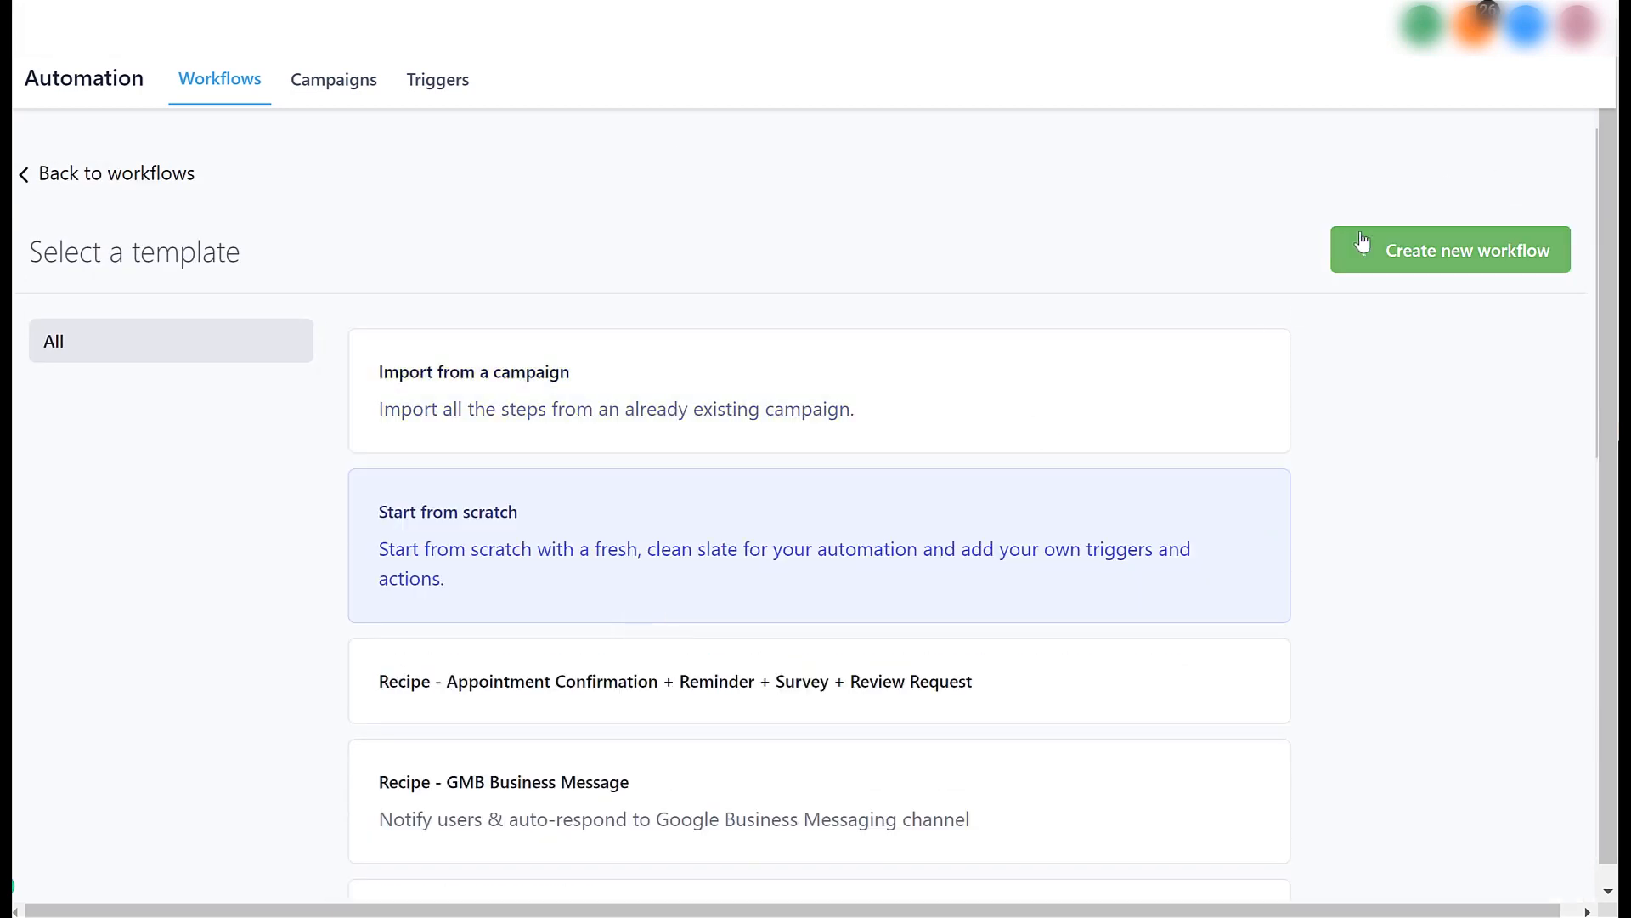
{"action": "left_click", "coordinate": [1363, 244]}
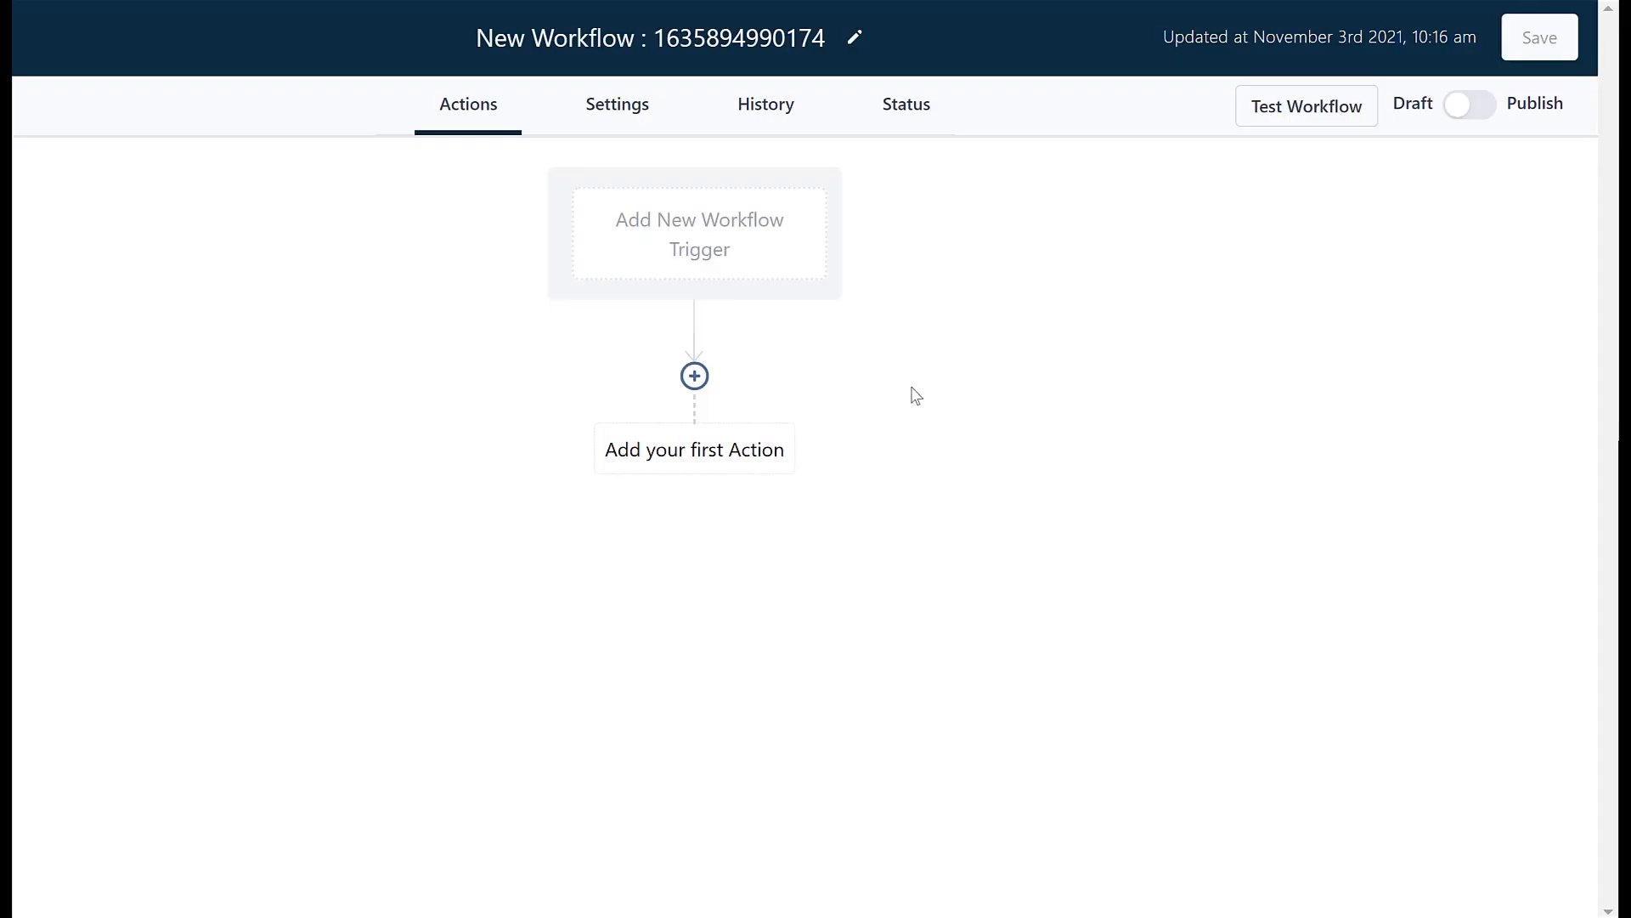
{"action": "left_click", "coordinate": [686, 36]}
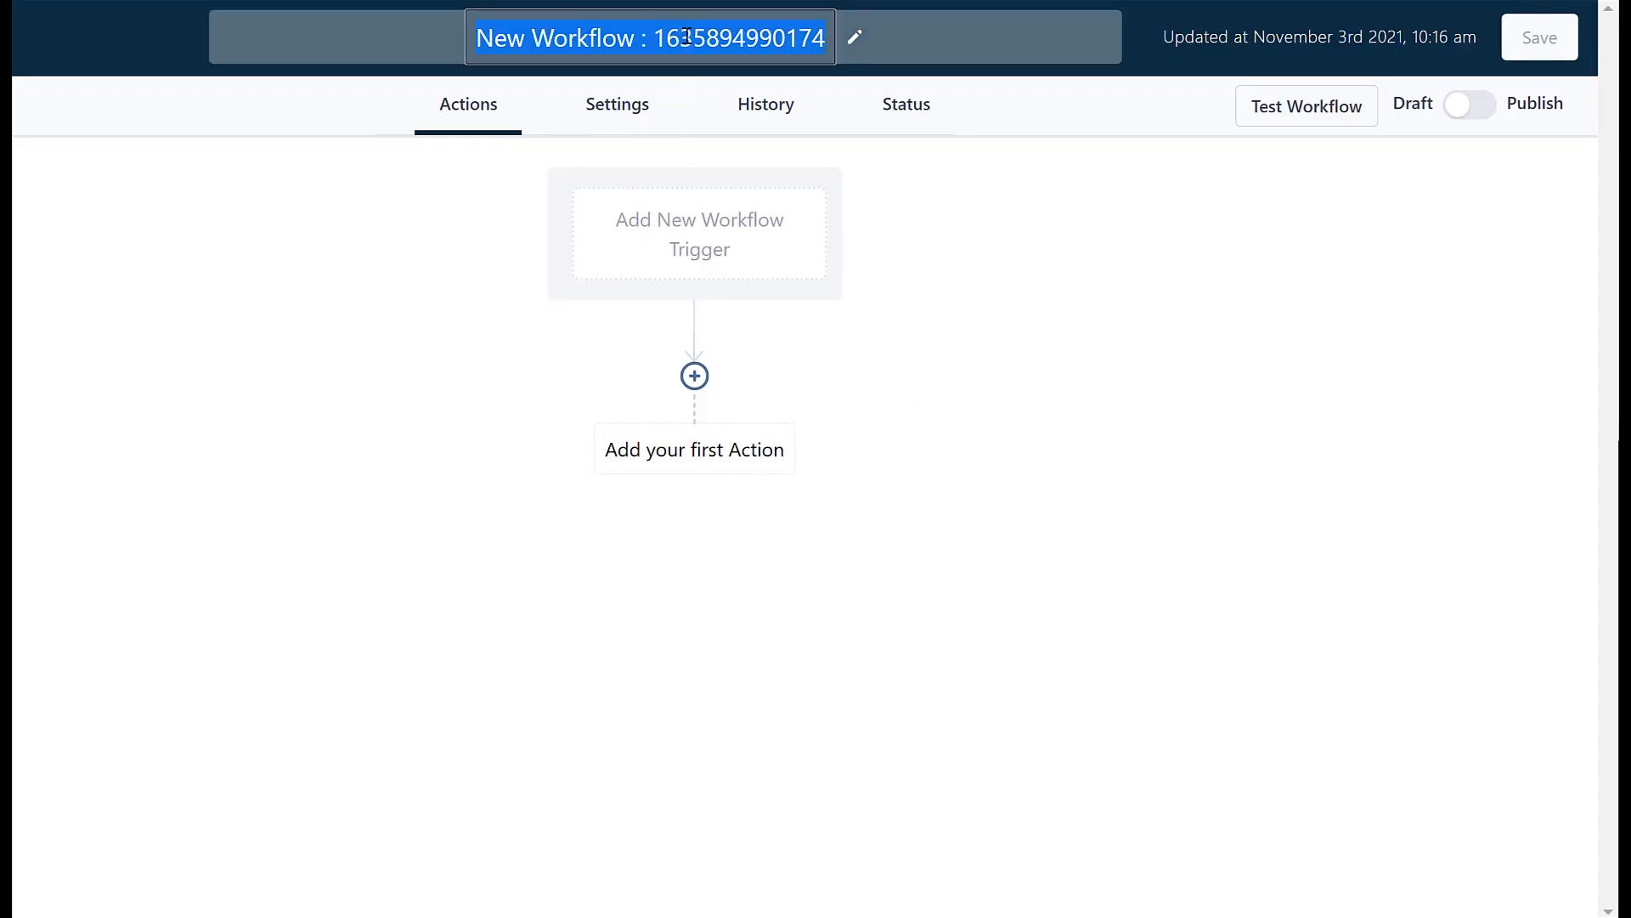
{"action": "type", "text": "App Book"}
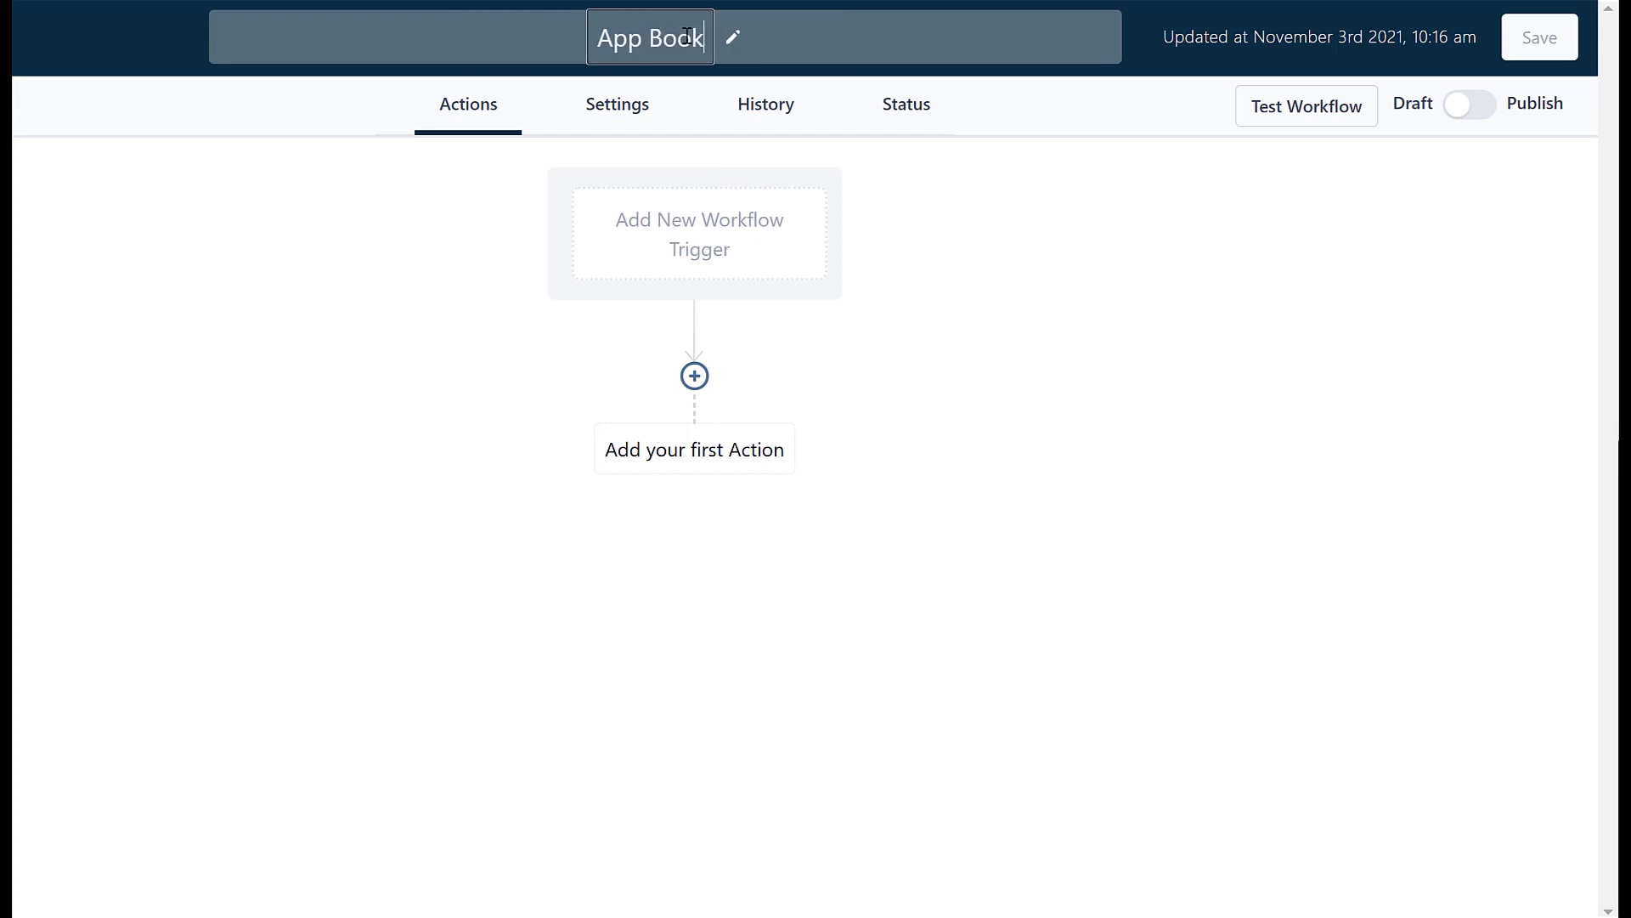
{"action": "type", "text": "ed"}
{"action": "left_click", "coordinate": [933, 354]}
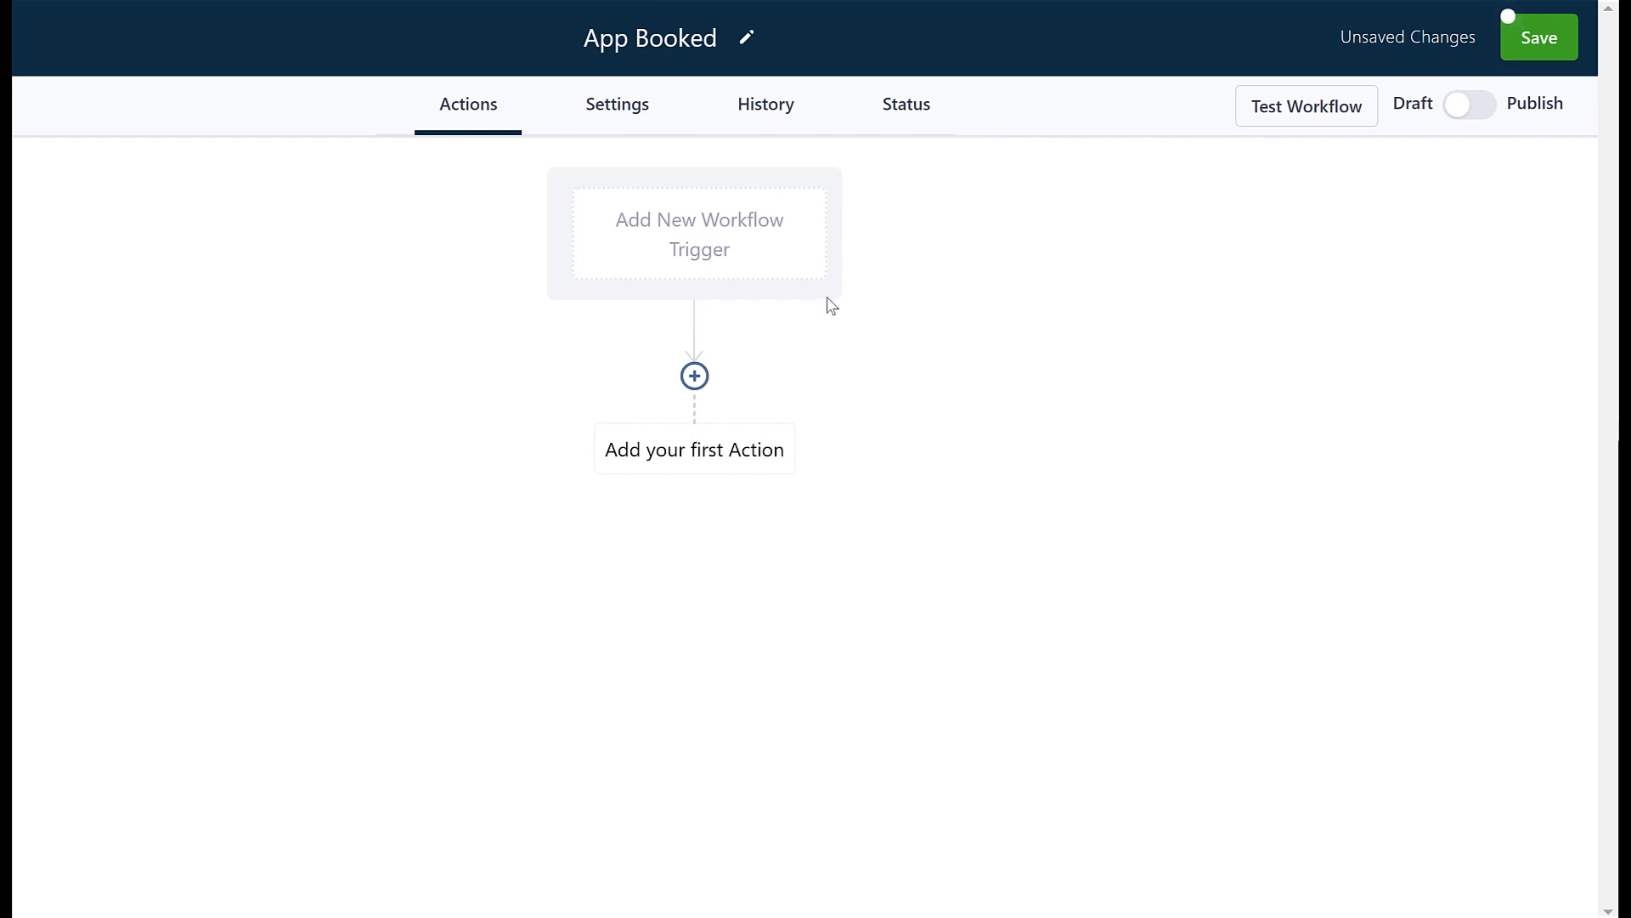
- Add a workflow trigger and set it to the standard Appointment trigger
{"action": "left_click", "coordinate": [731, 267]}
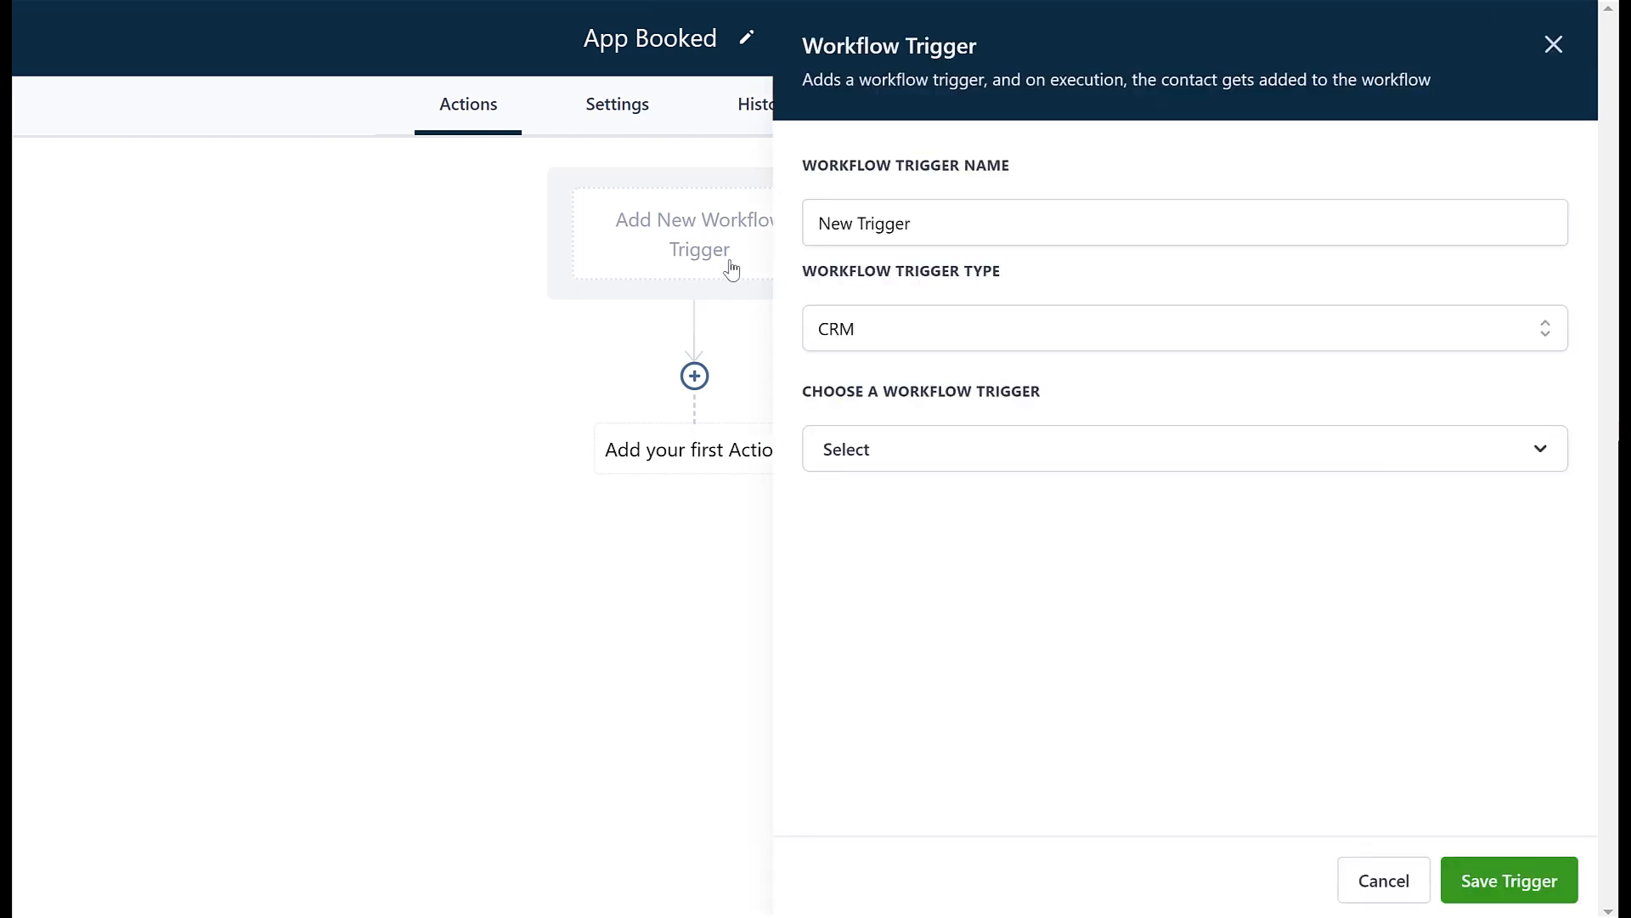
{"action": "left_click", "coordinate": [910, 458]}
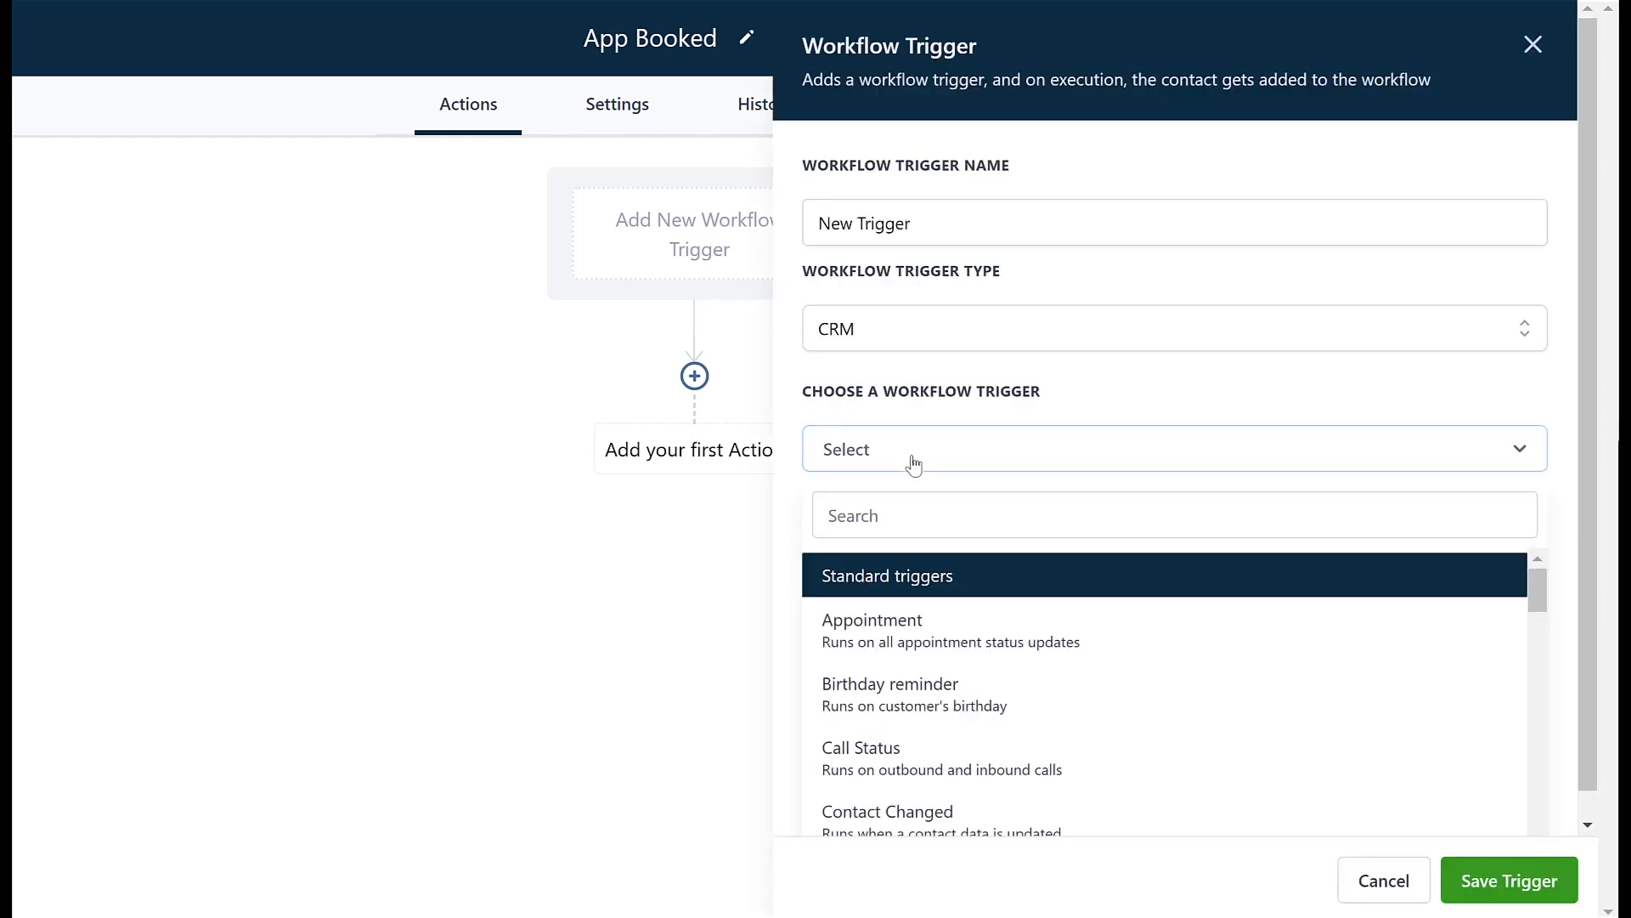
{"action": "left_click", "coordinate": [921, 521]}
{"action": "type", "text": "app"}
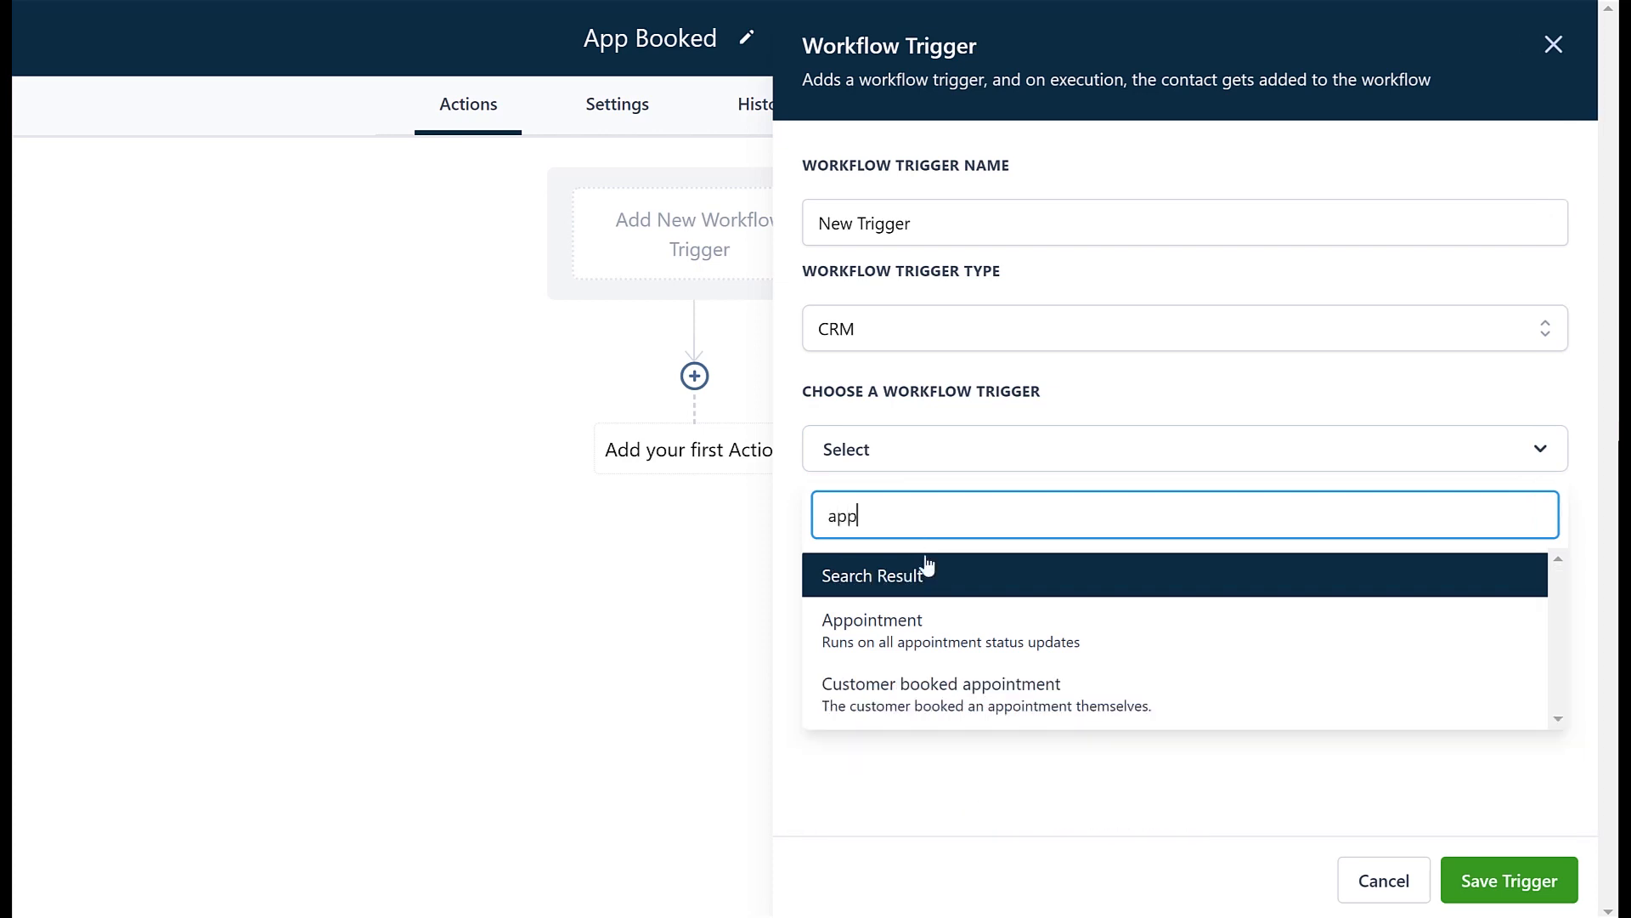
{"action": "left_click", "coordinate": [850, 641]}
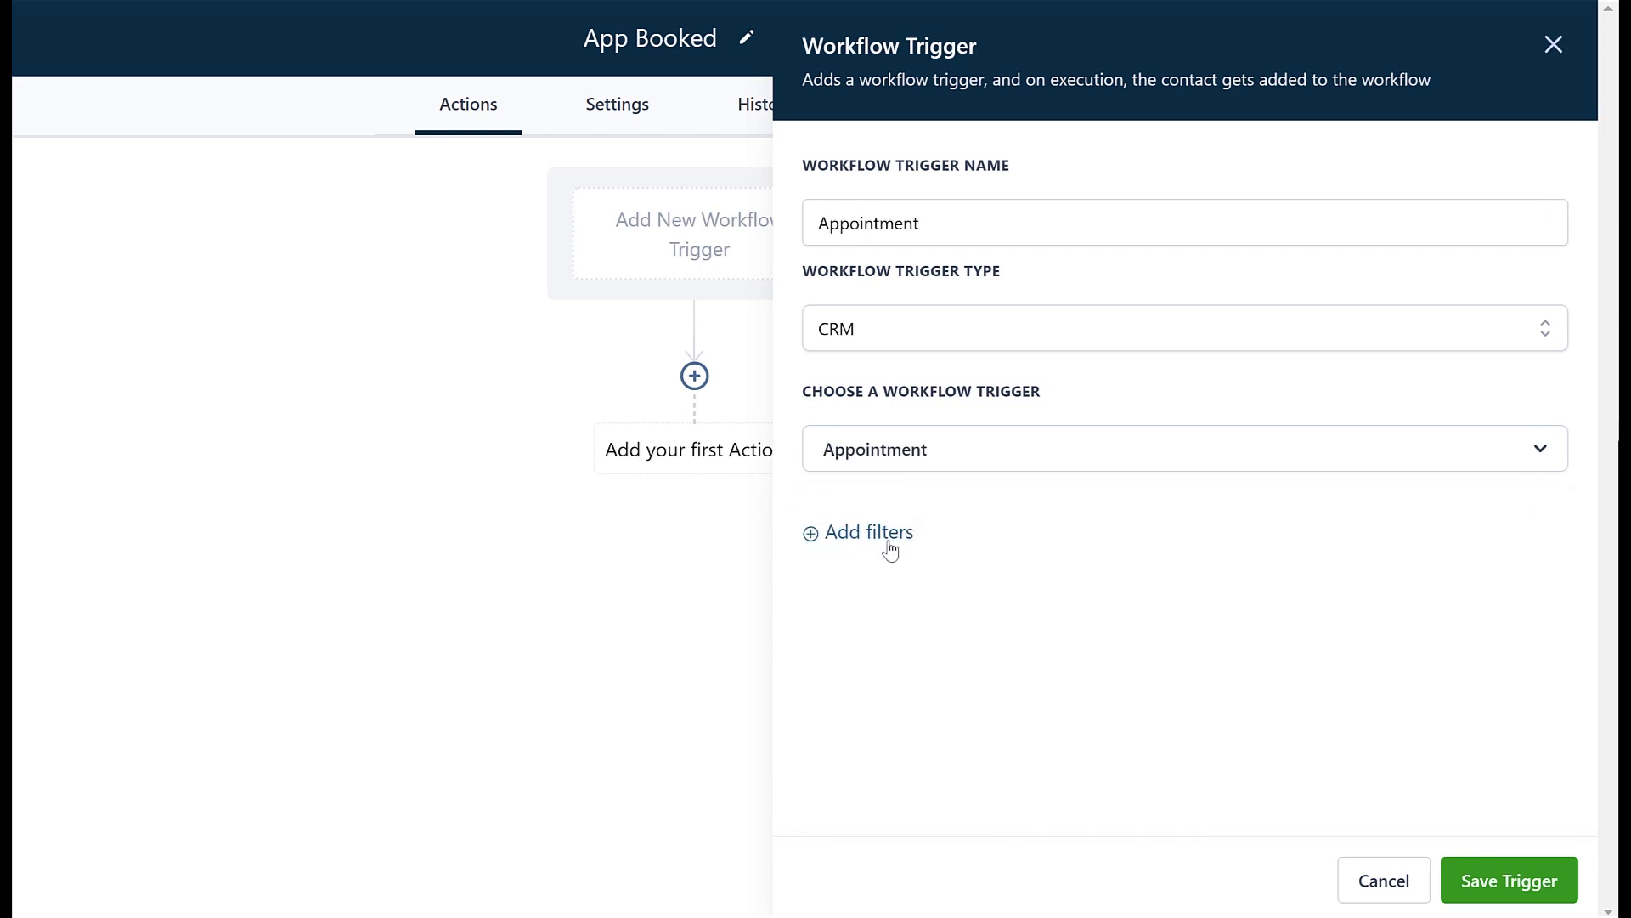
{"action": "left_click", "coordinate": [867, 544]}
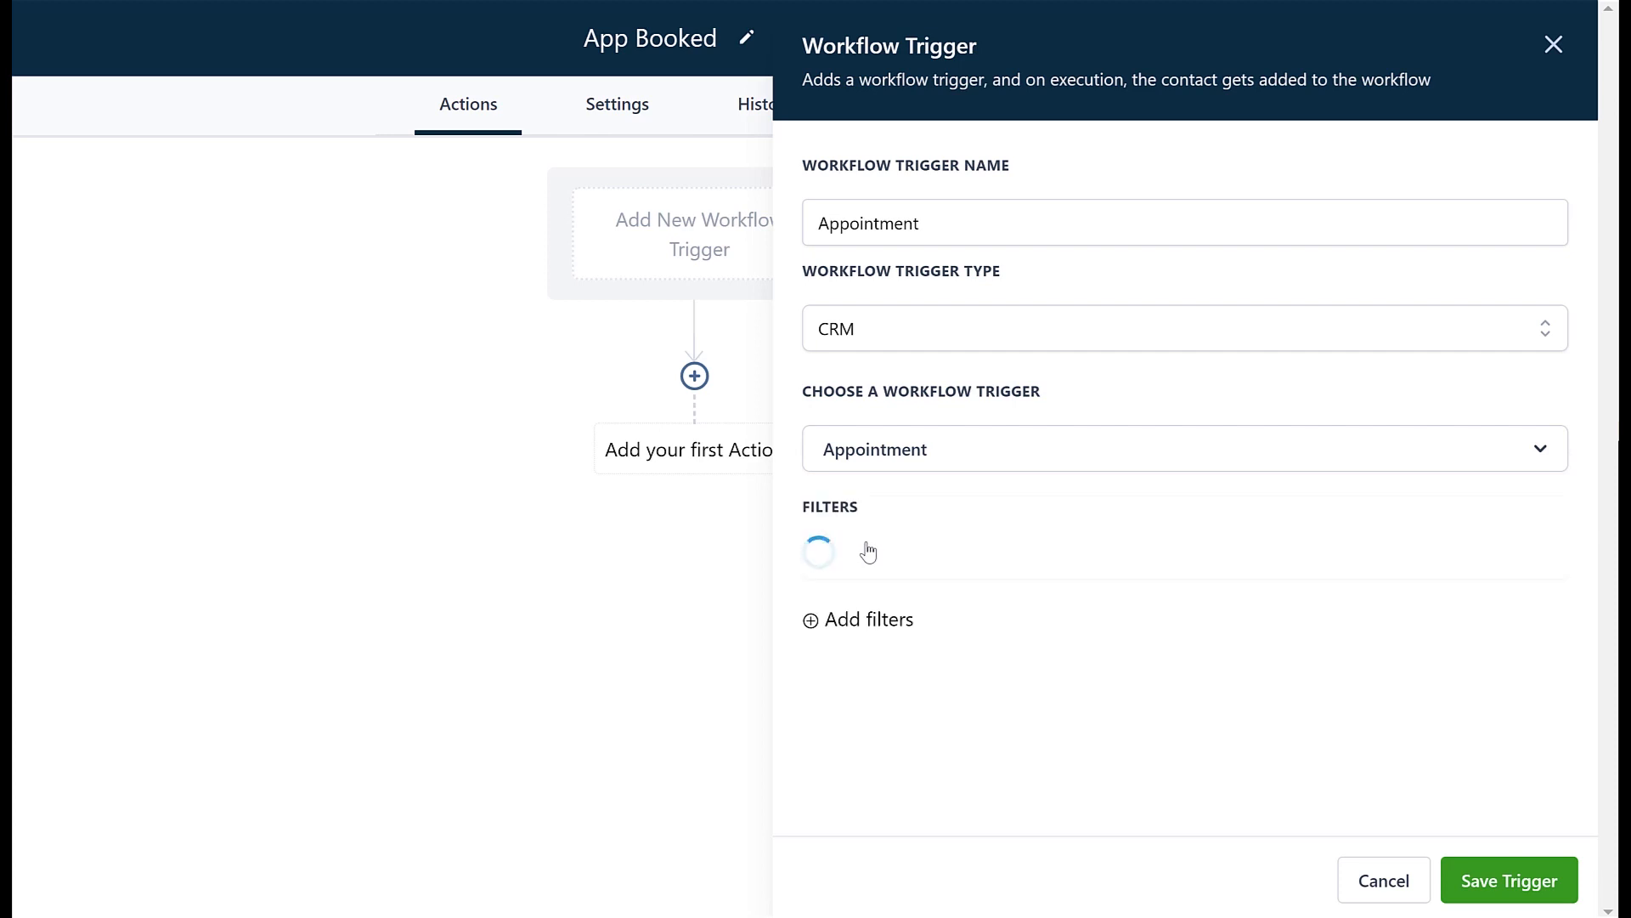
{"action": "left_click", "coordinate": [1137, 561]}
{"action": "scroll", "coordinate": [1304, 619], "scroll_direction": "down", "scroll_amount": 1}
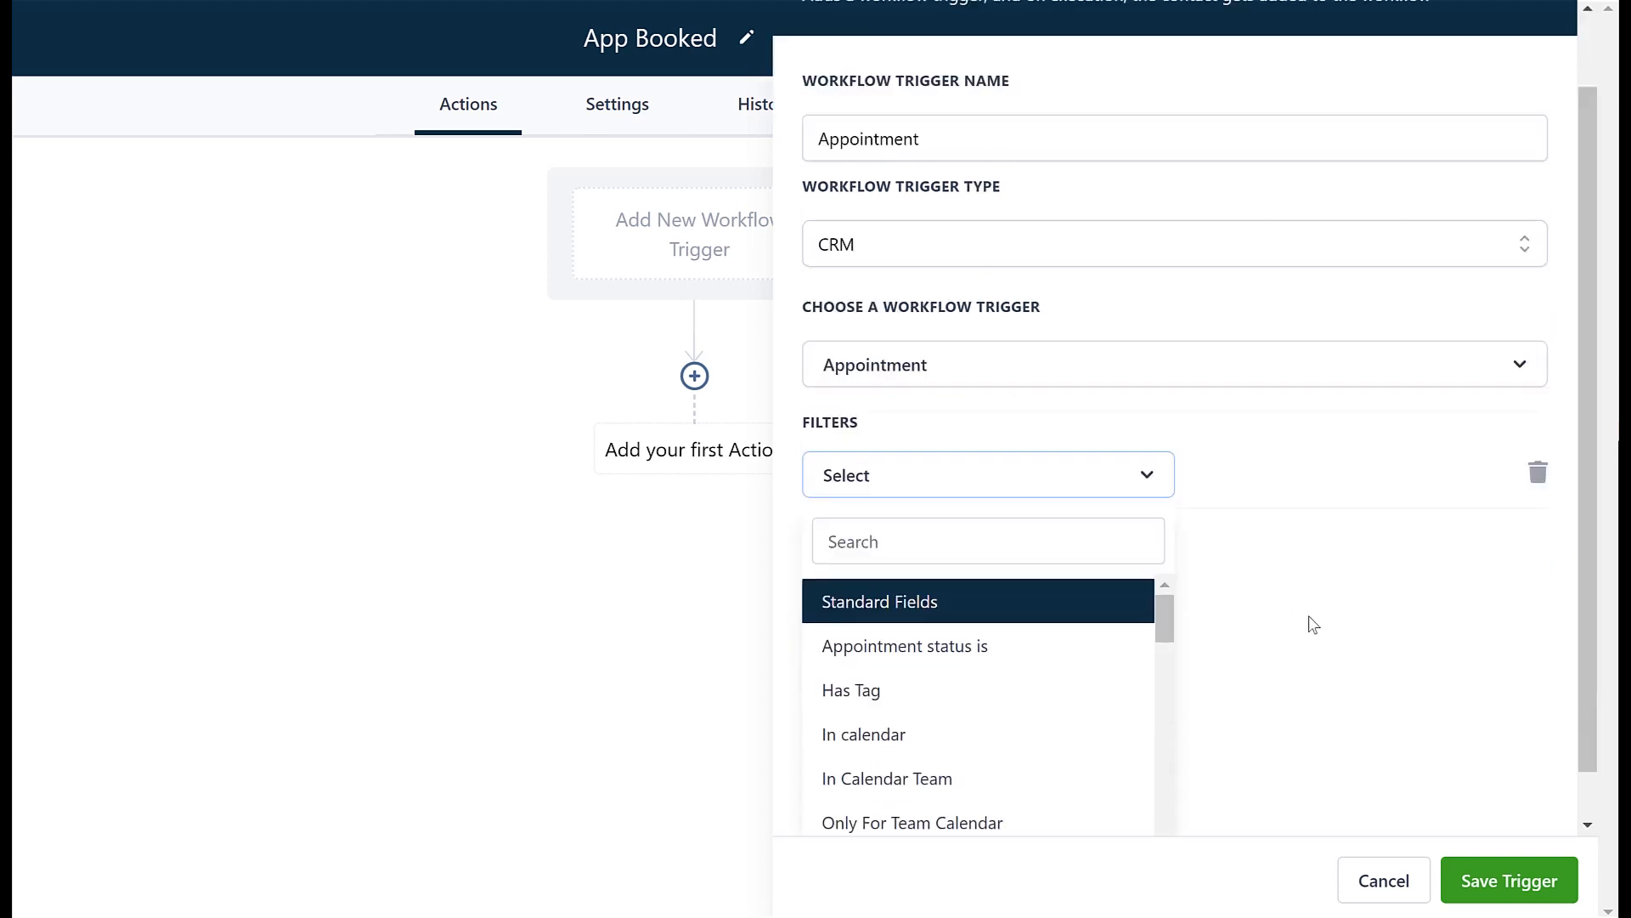
{"action": "scroll", "coordinate": [1308, 623], "scroll_direction": "down", "scroll_amount": 2}
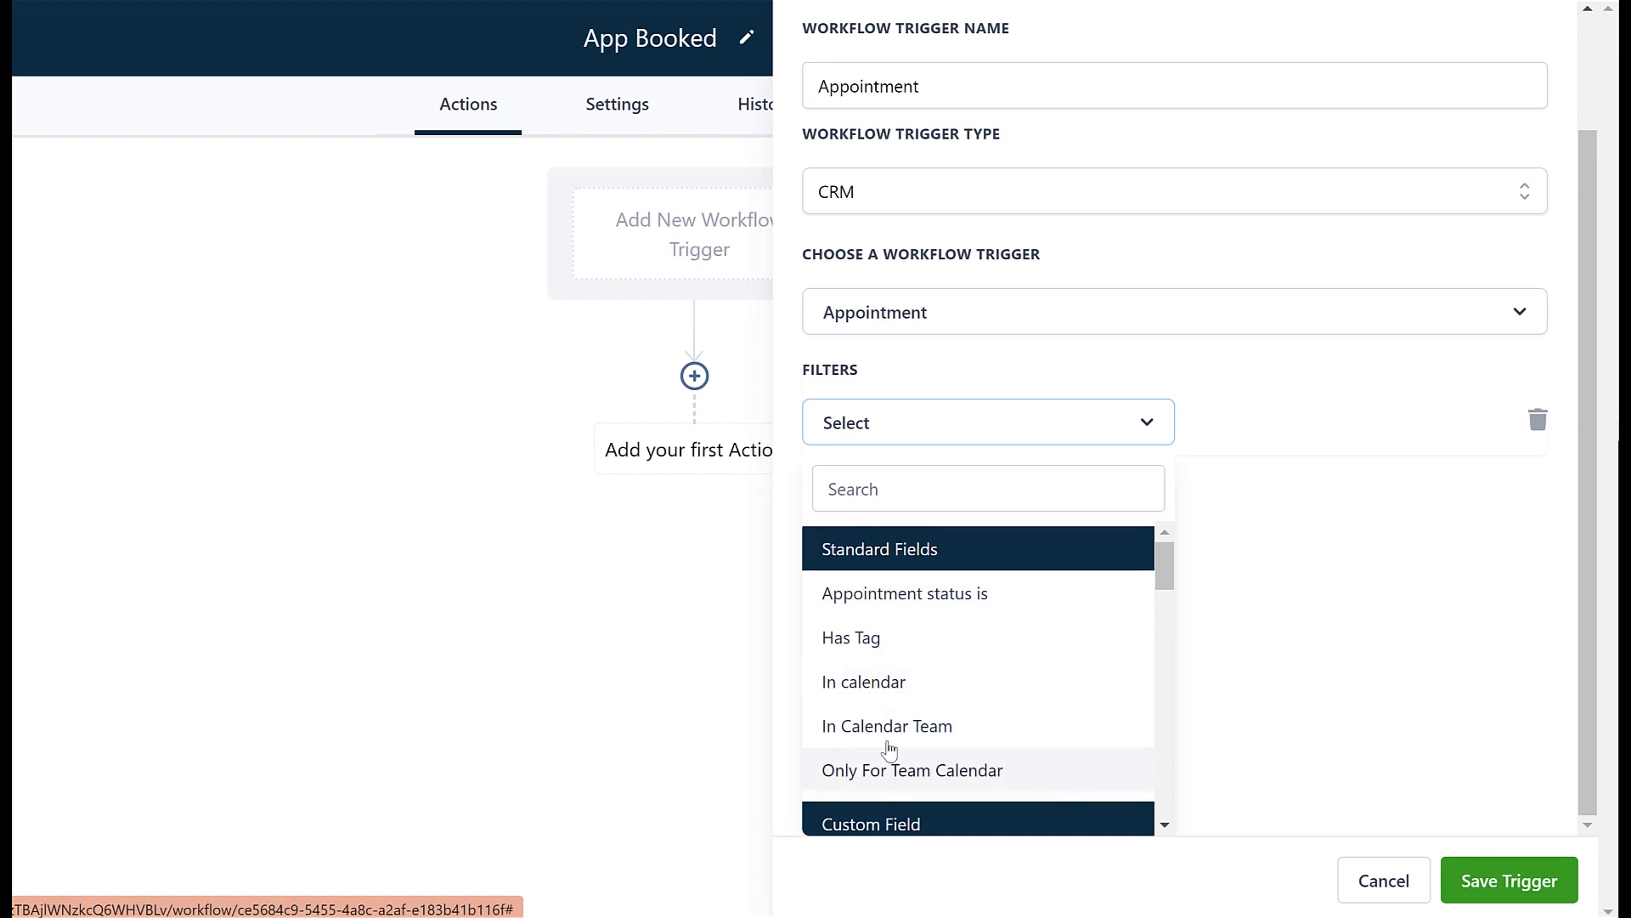
{"action": "left_click", "coordinate": [863, 690]}
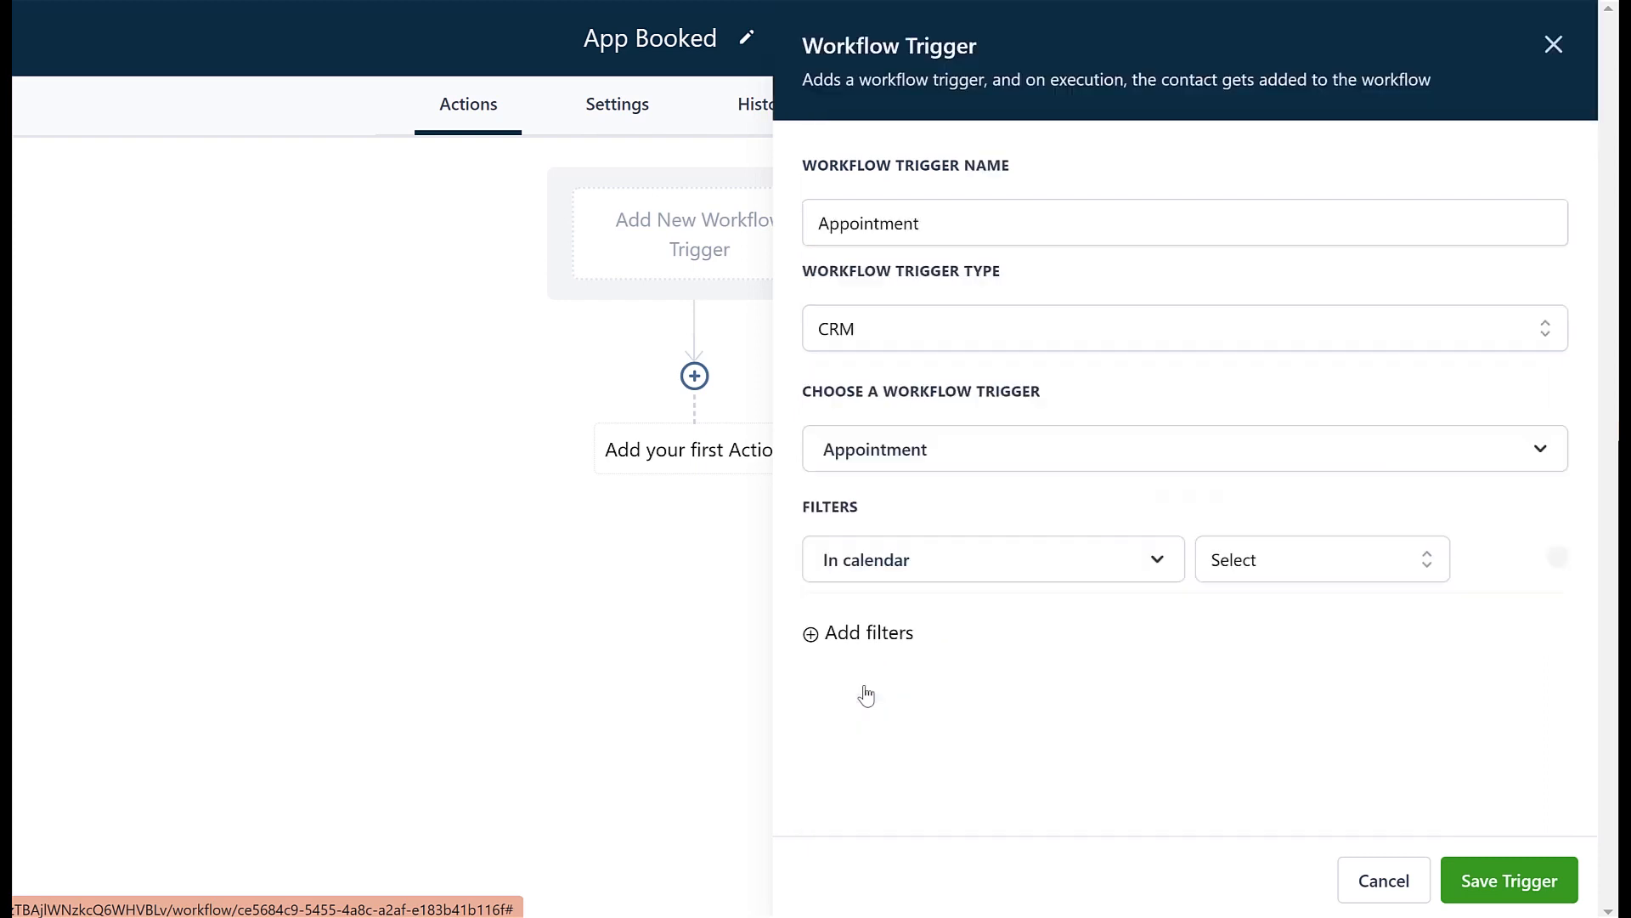
{"action": "left_click", "coordinate": [1287, 566]}
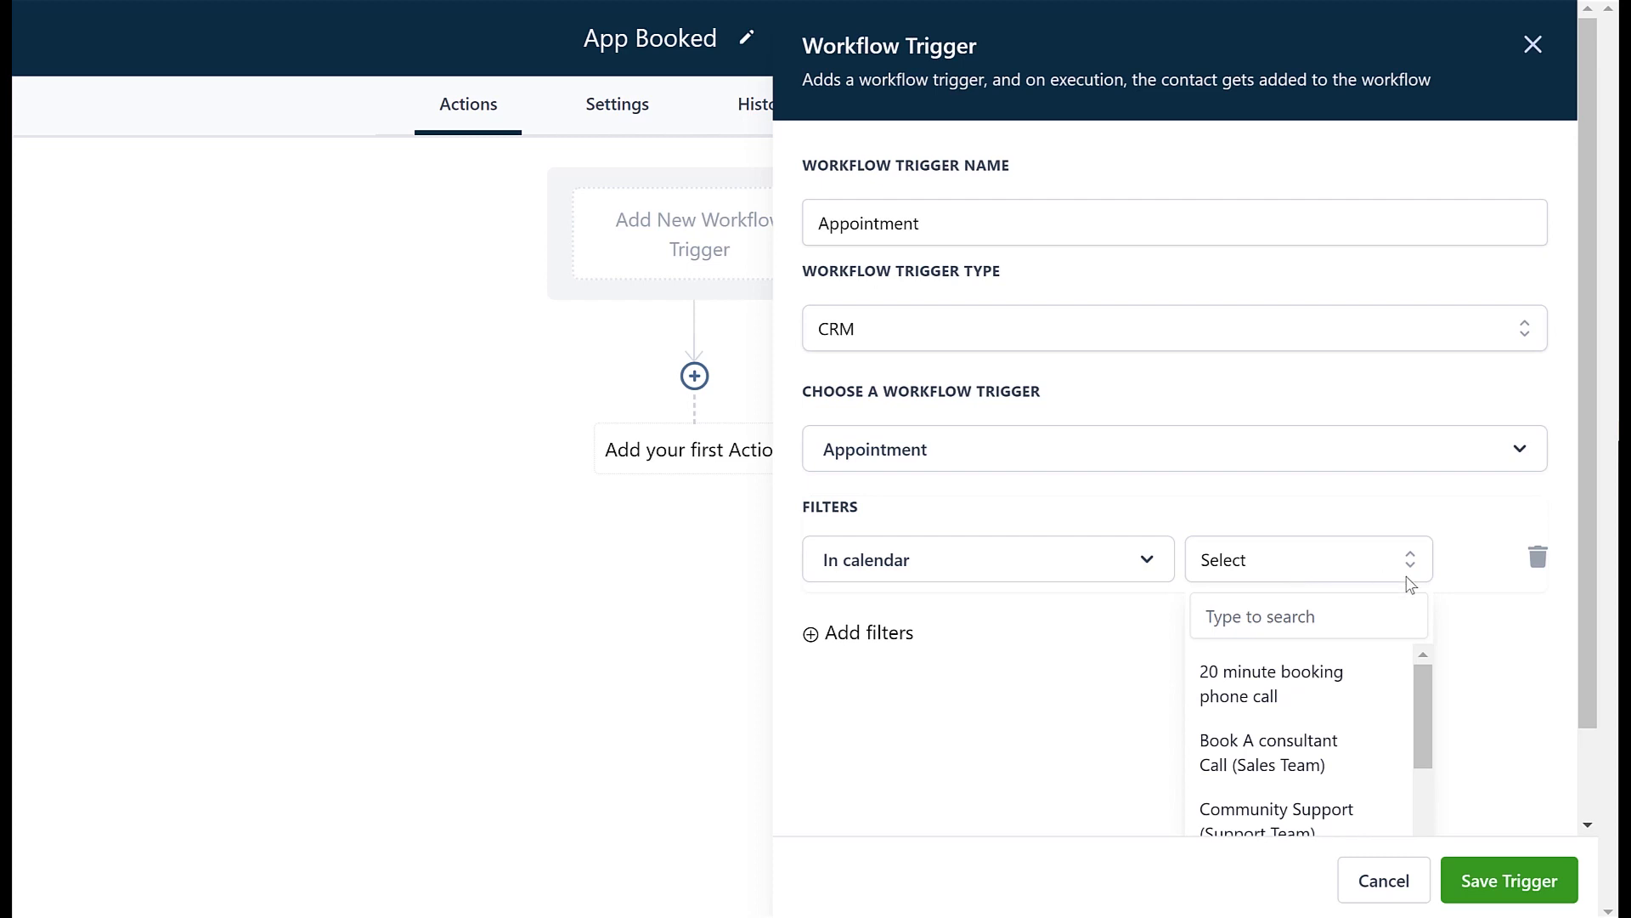
{"action": "left_click", "coordinate": [1039, 564]}
{"action": "scroll", "coordinate": [990, 680], "scroll_direction": "down", "scroll_amount": 2}
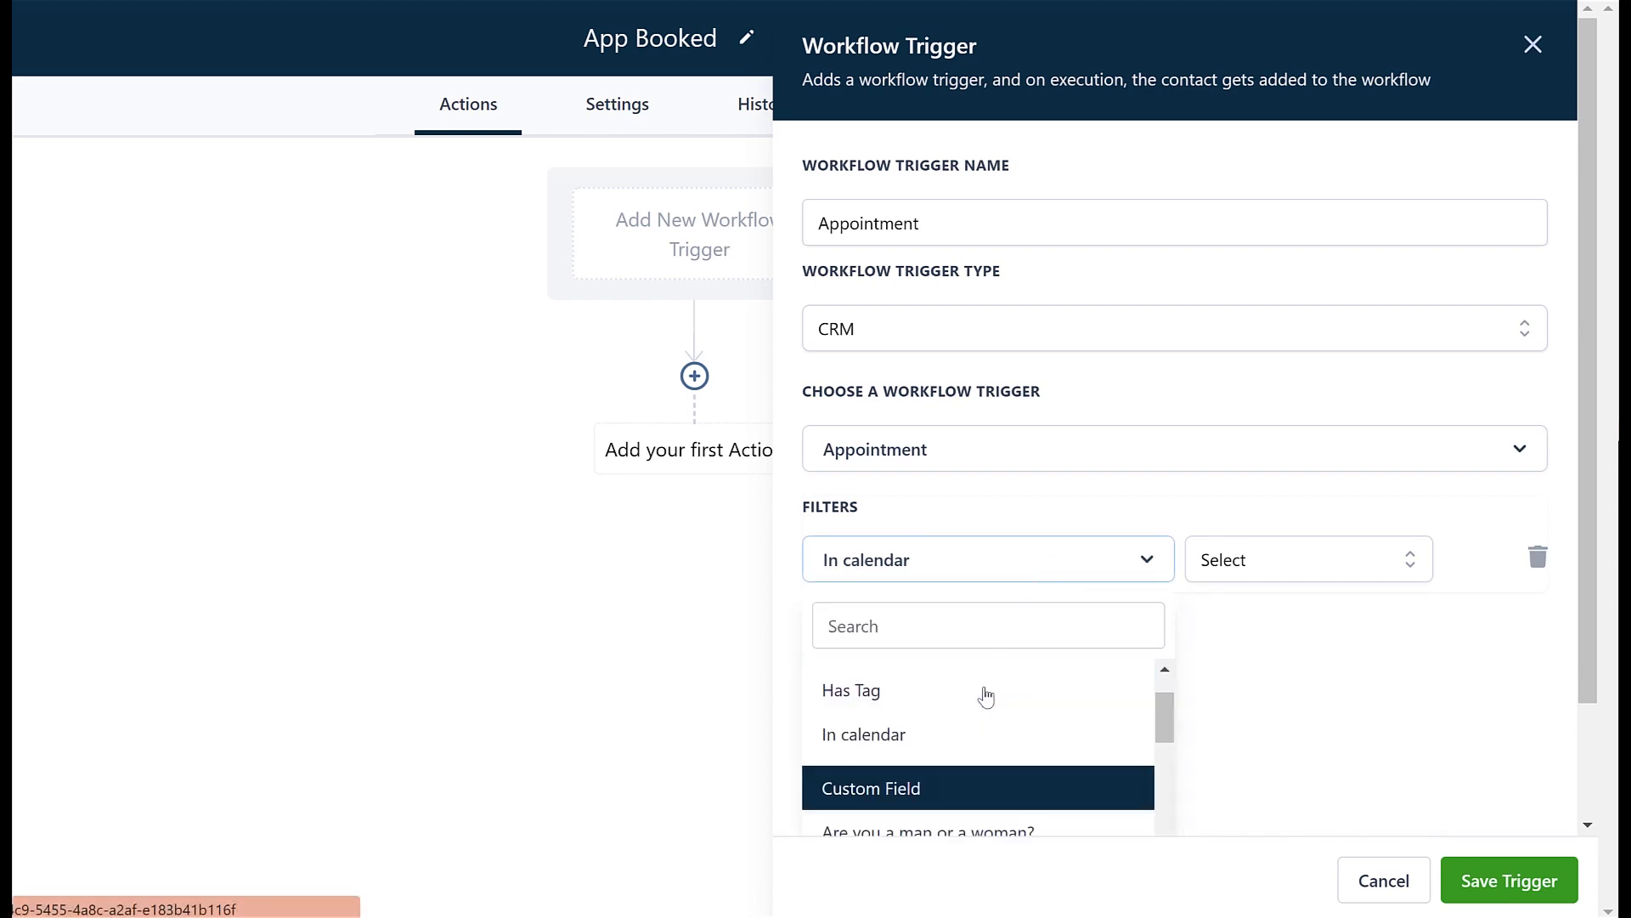
{"action": "scroll", "coordinate": [955, 768], "scroll_direction": "up", "scroll_amount": 2}
{"action": "scroll", "coordinate": [1133, 737], "scroll_direction": "down", "scroll_amount": 1}
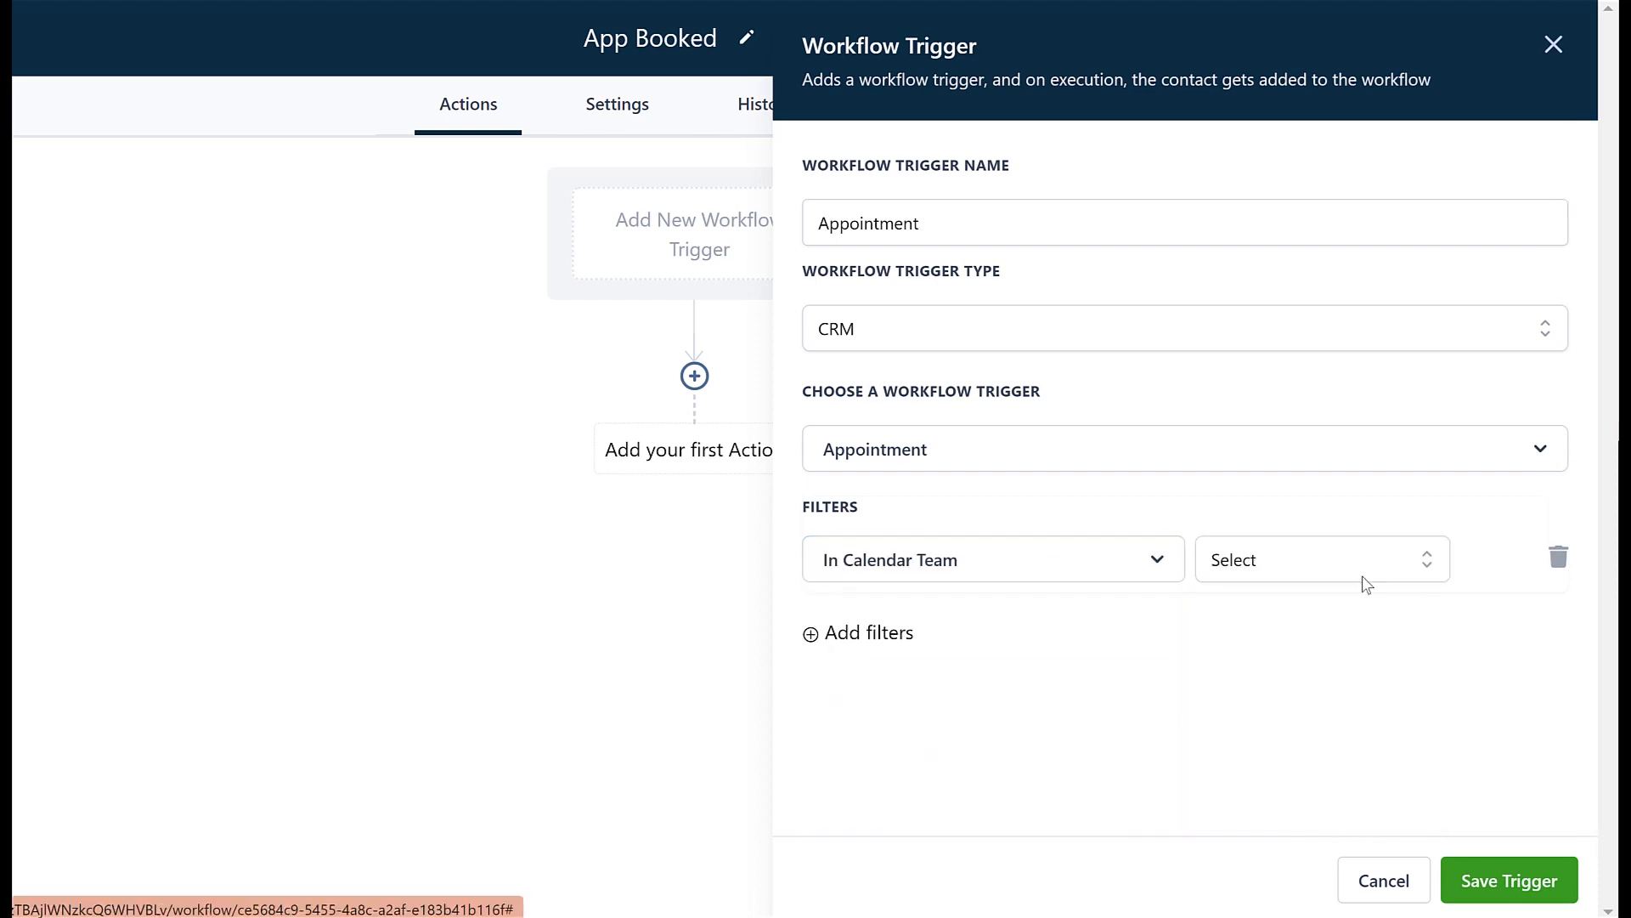
{"action": "left_click", "coordinate": [1351, 564]}
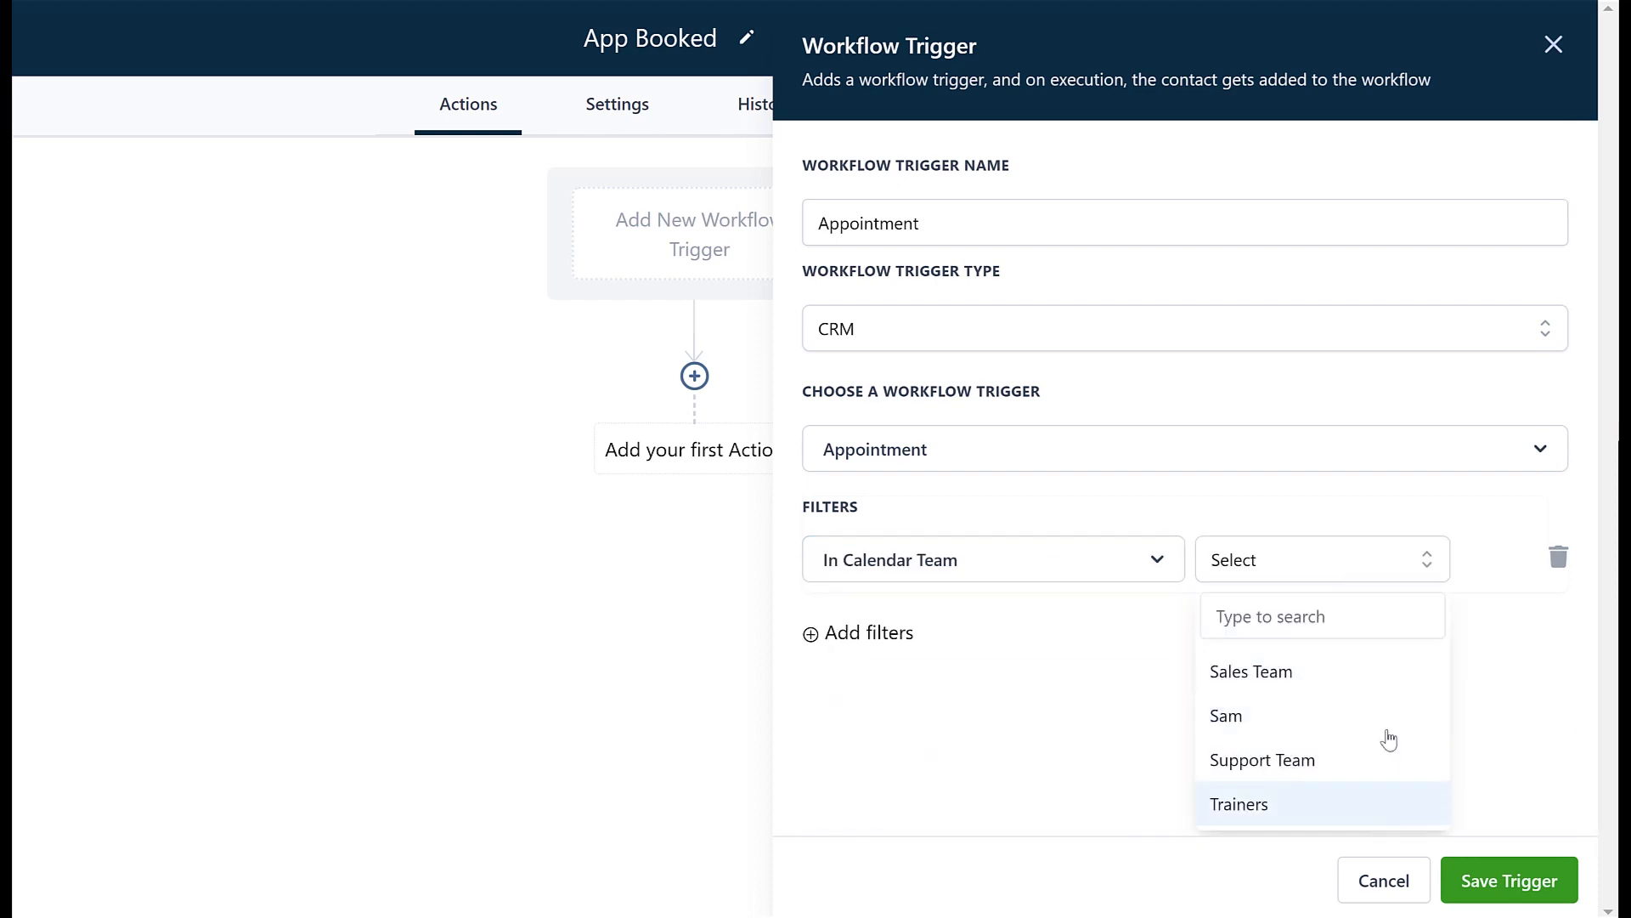
{"action": "left_click", "coordinate": [1559, 557]}
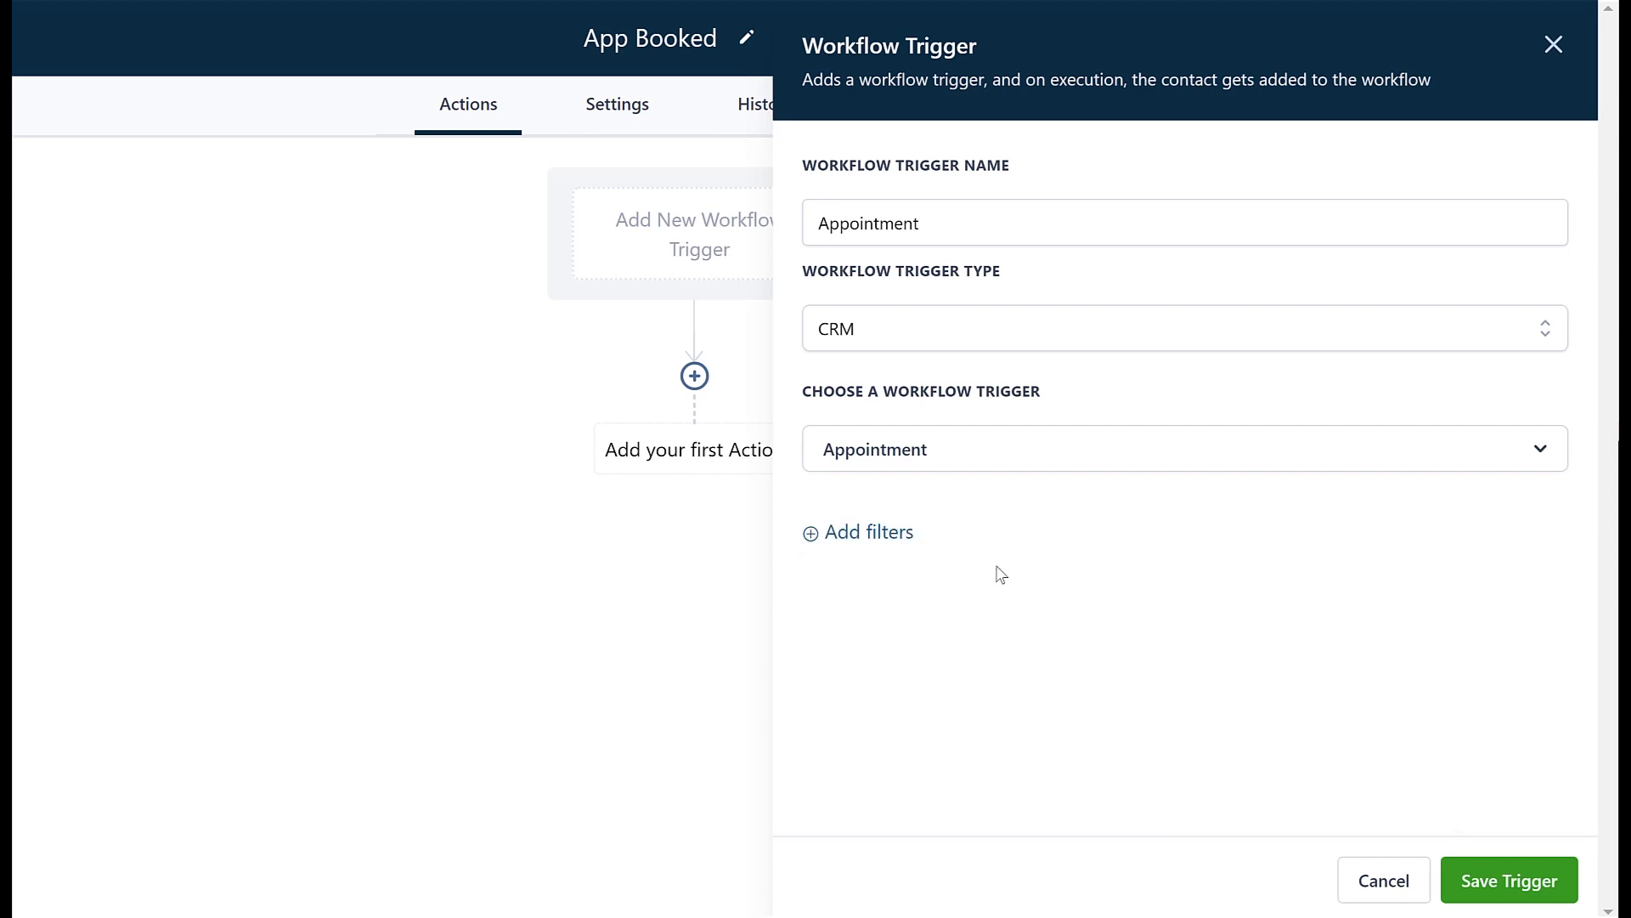
- Add an In calendar filter set to 20 minute booking phone call and name the trigger Appointment is confirmed
{"action": "left_click", "coordinate": [892, 535]}
{"action": "left_click", "coordinate": [983, 562]}
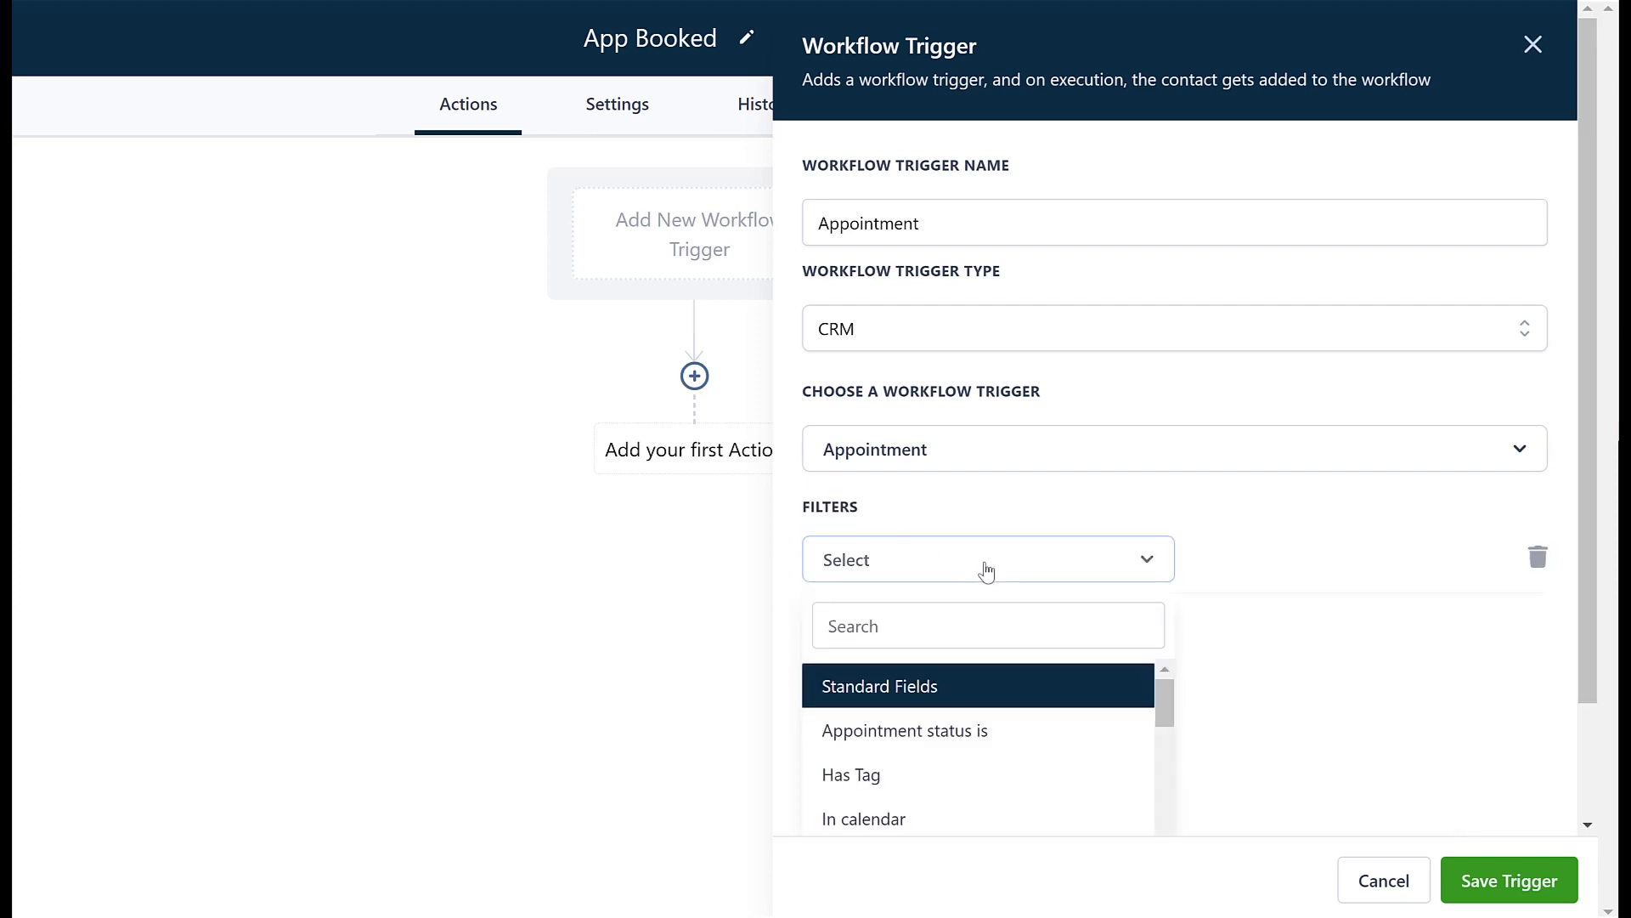
{"action": "left_click", "coordinate": [911, 820]}
{"action": "left_click", "coordinate": [1275, 568]}
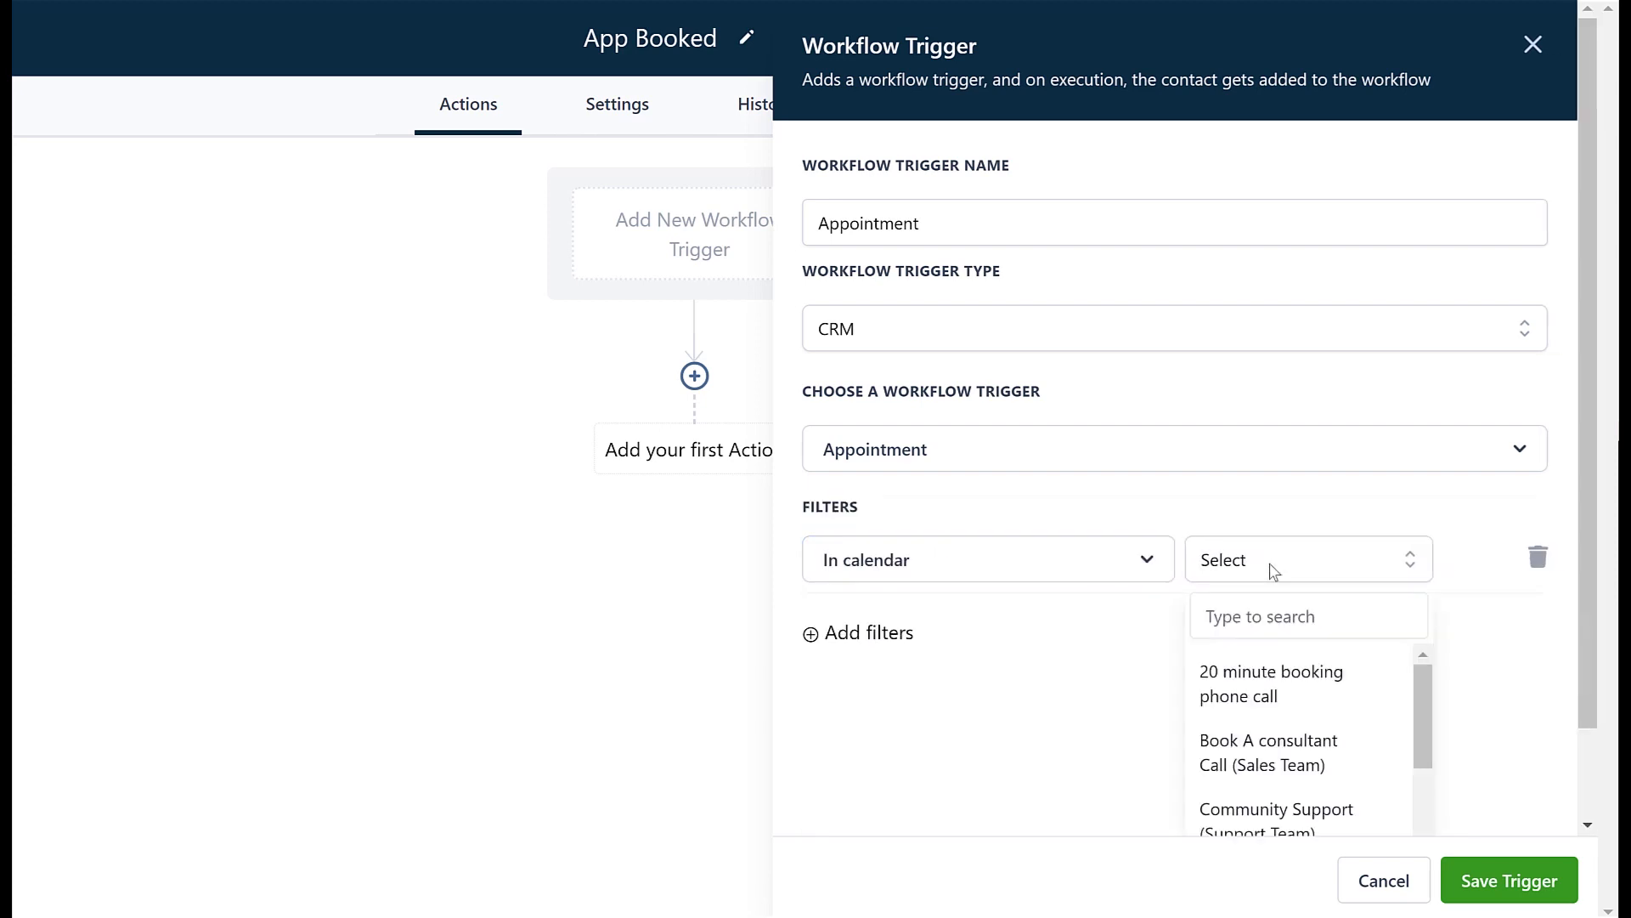
{"action": "left_click", "coordinate": [1368, 695]}
{"action": "left_click", "coordinate": [951, 220]}
{"action": "type", "text": "is confirmed"}
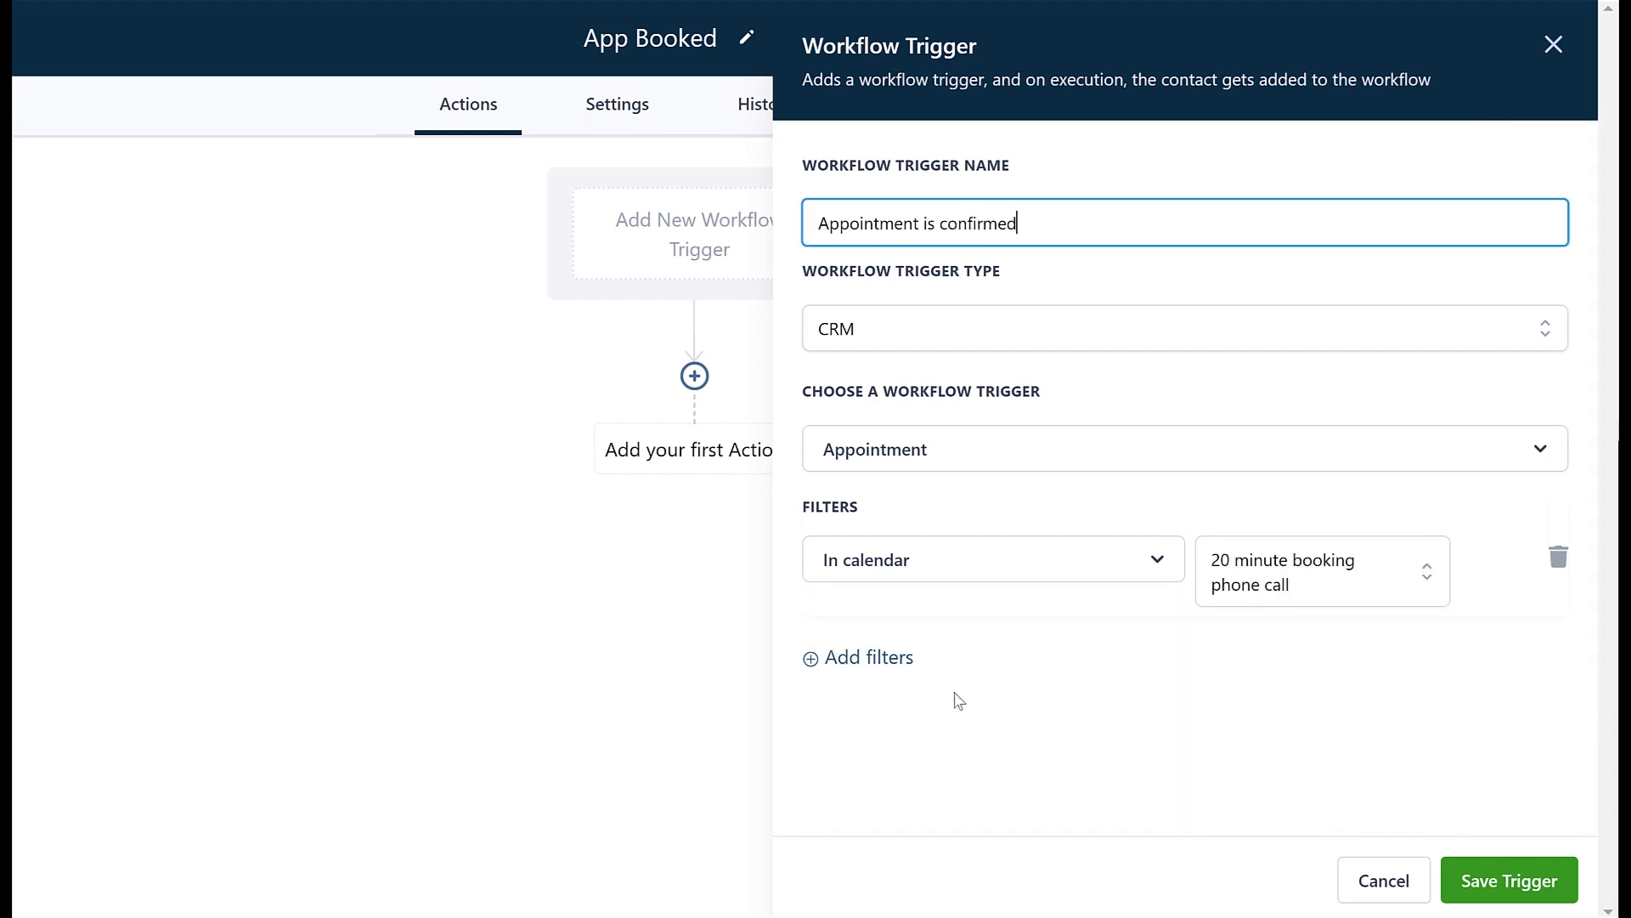
- Add a second trigger filter where Appointment status is confirmed, and save the trigger
{"action": "left_click", "coordinate": [867, 659]}
{"action": "left_click", "coordinate": [1069, 673]}
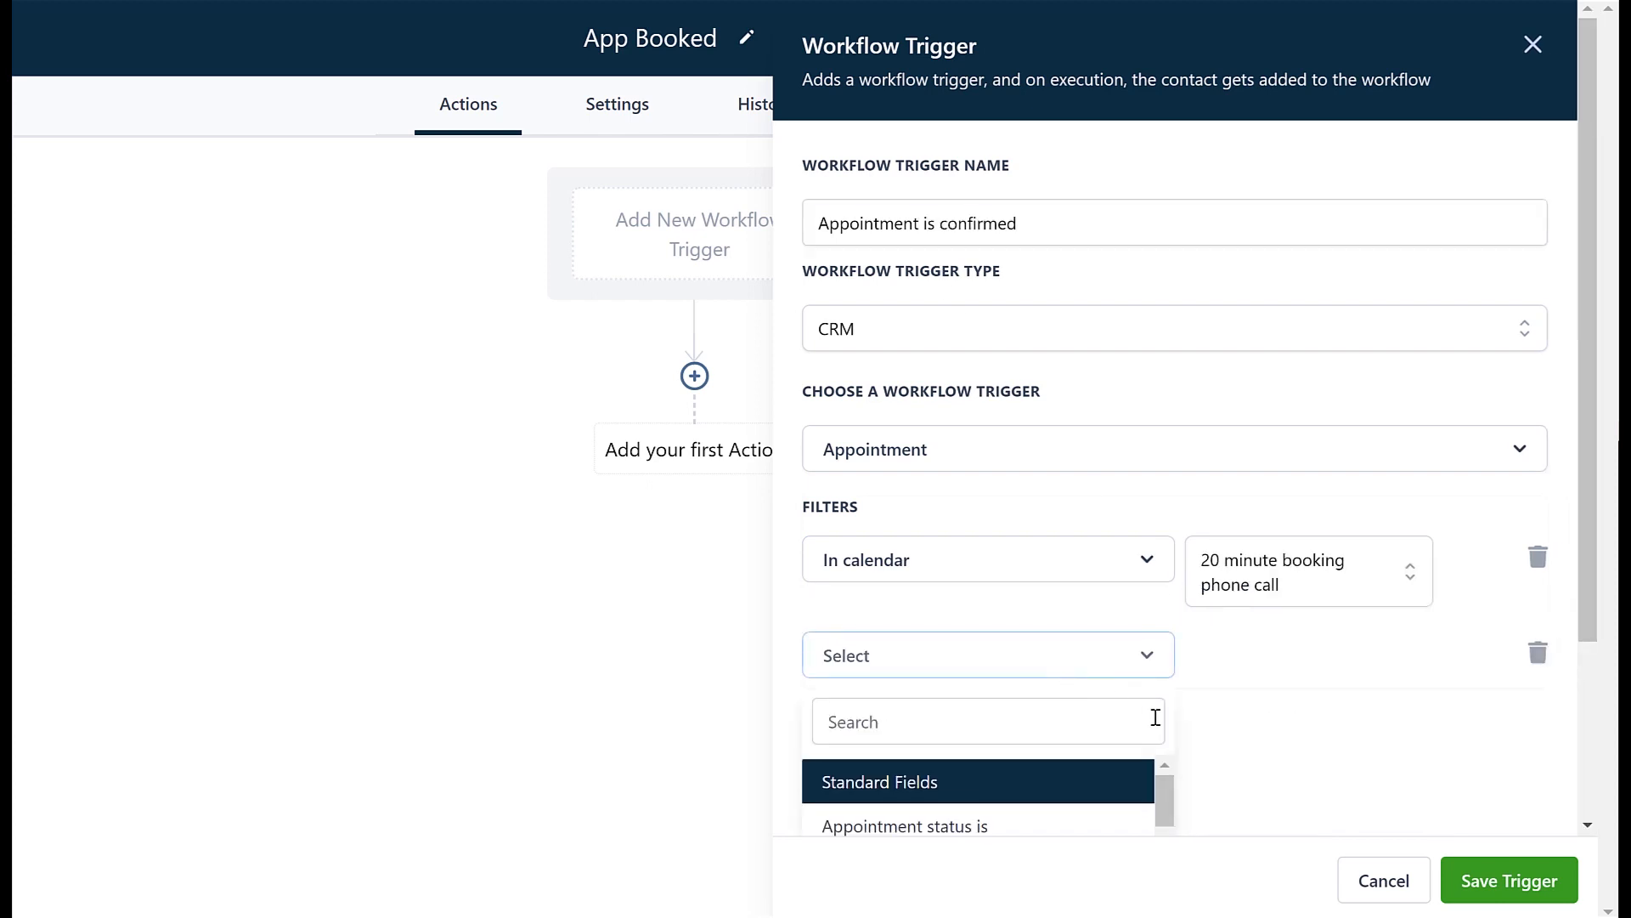
{"action": "scroll", "coordinate": [1227, 725], "scroll_direction": "down", "scroll_amount": 3}
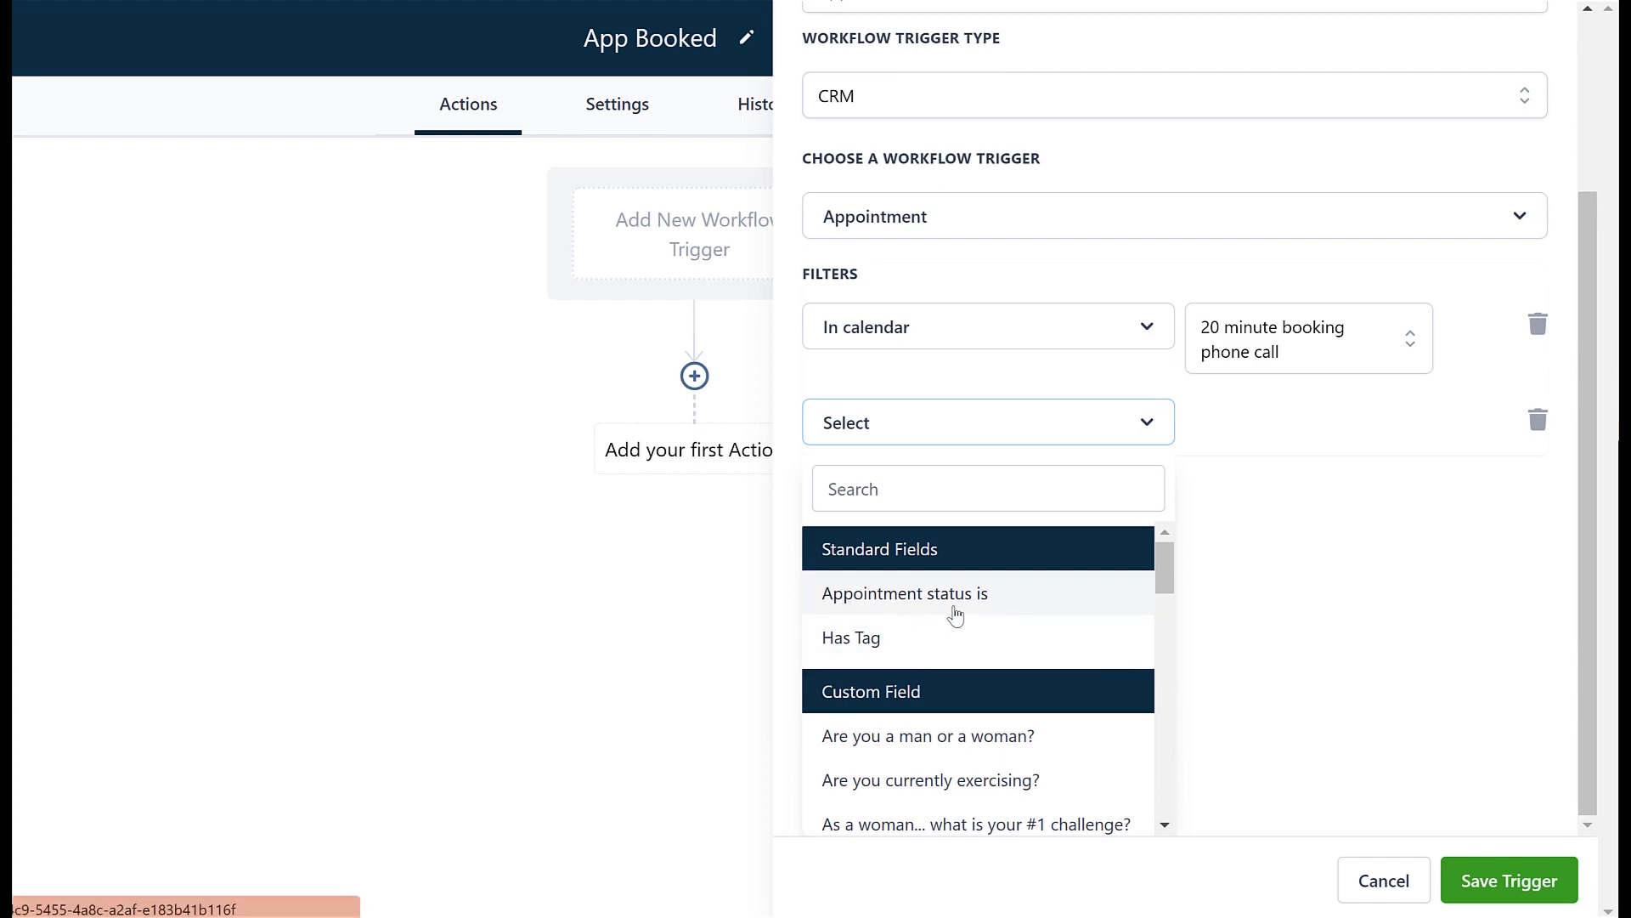
{"action": "left_click", "coordinate": [952, 610]}
{"action": "left_click", "coordinate": [1294, 666]}
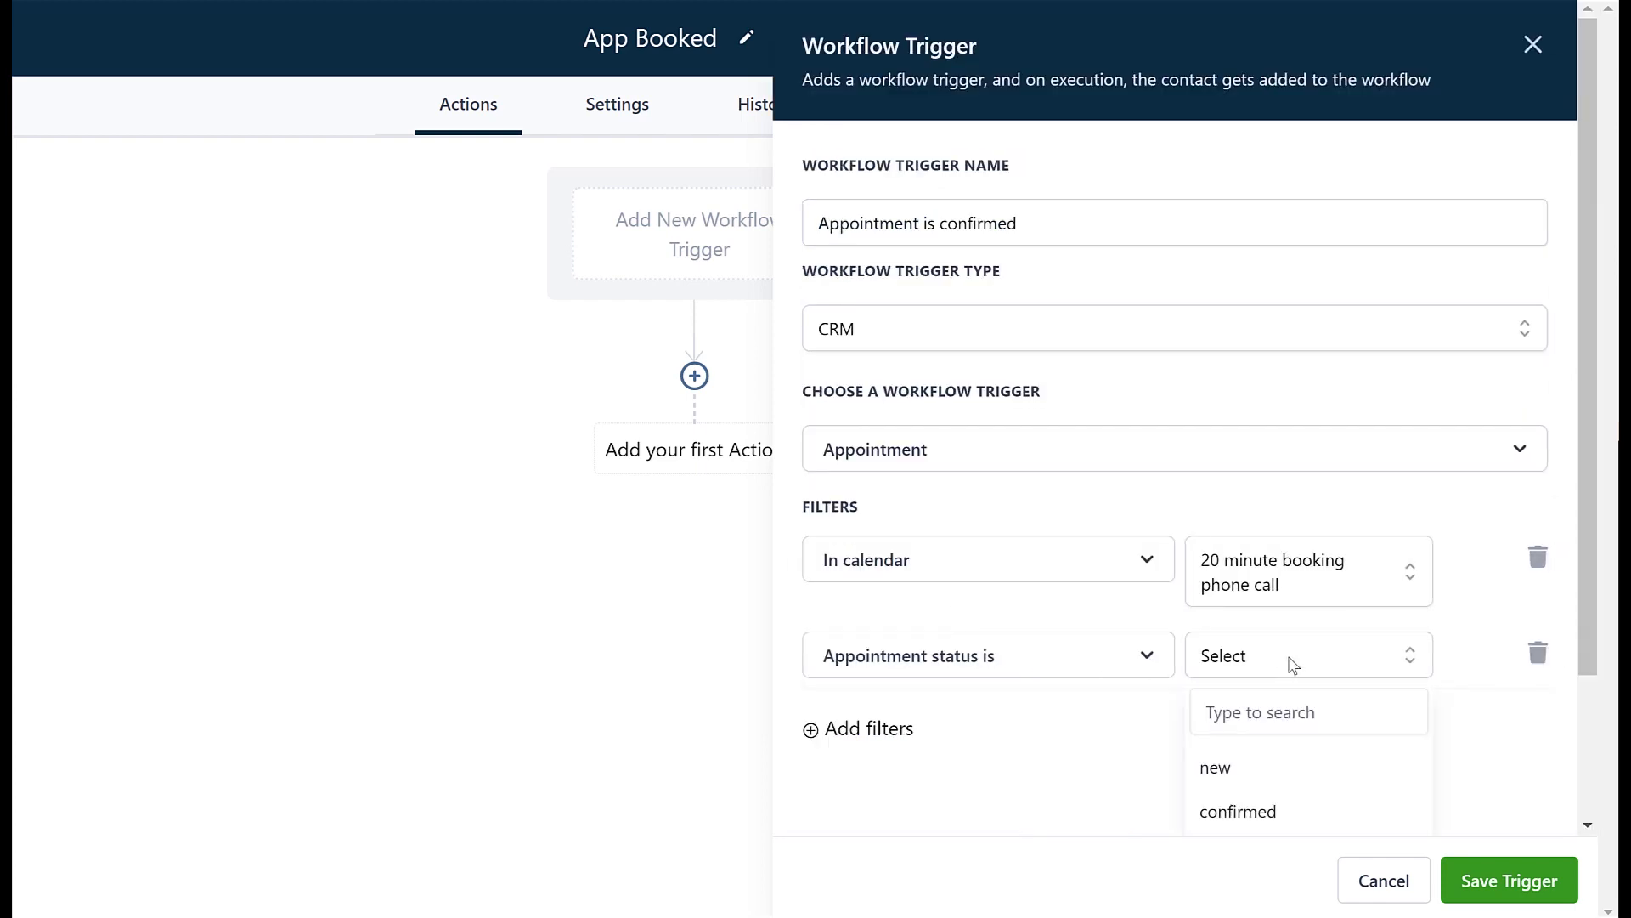
{"action": "scroll", "coordinate": [1277, 816], "scroll_direction": "down", "scroll_amount": 2}
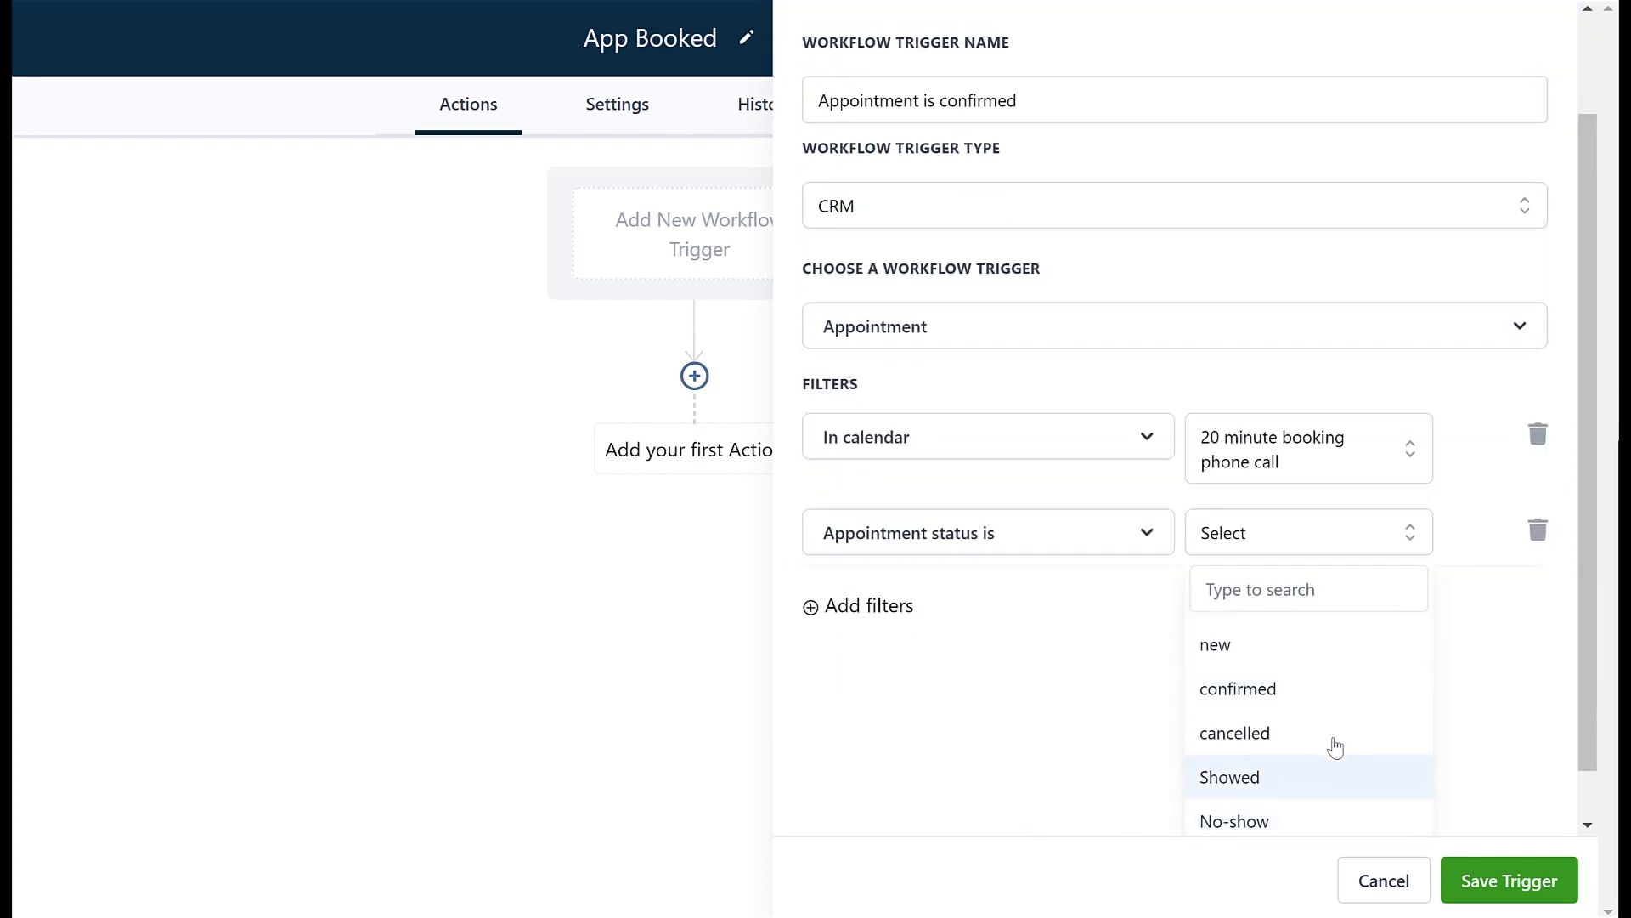
{"action": "scroll", "coordinate": [1322, 697], "scroll_direction": "down", "scroll_amount": 1}
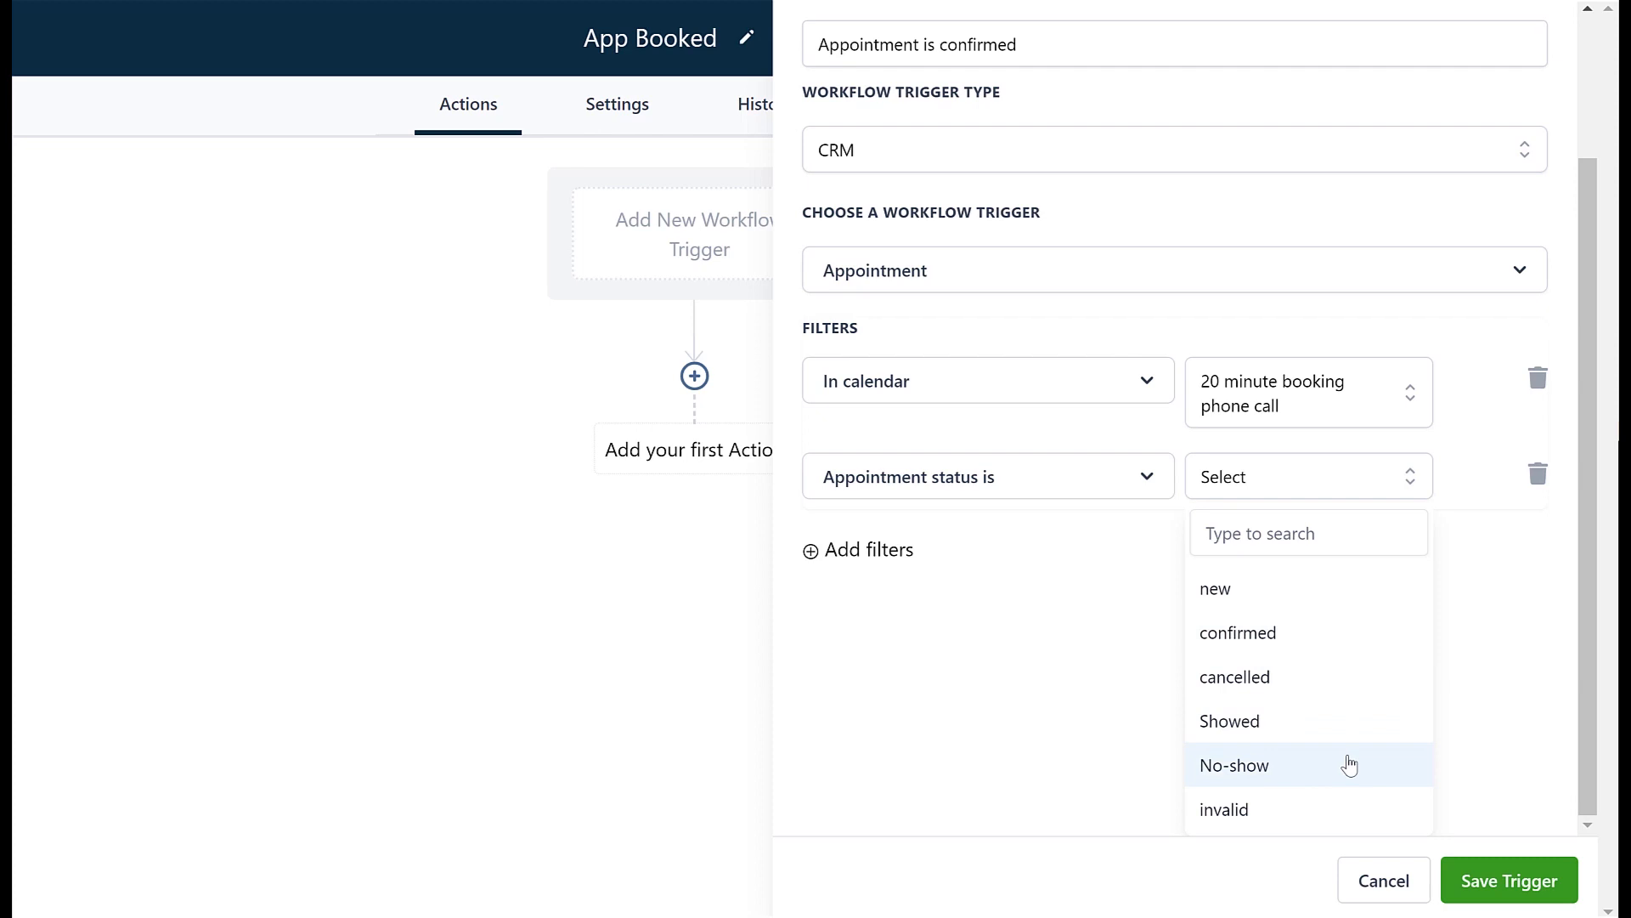
{"action": "left_click", "coordinate": [1339, 633]}
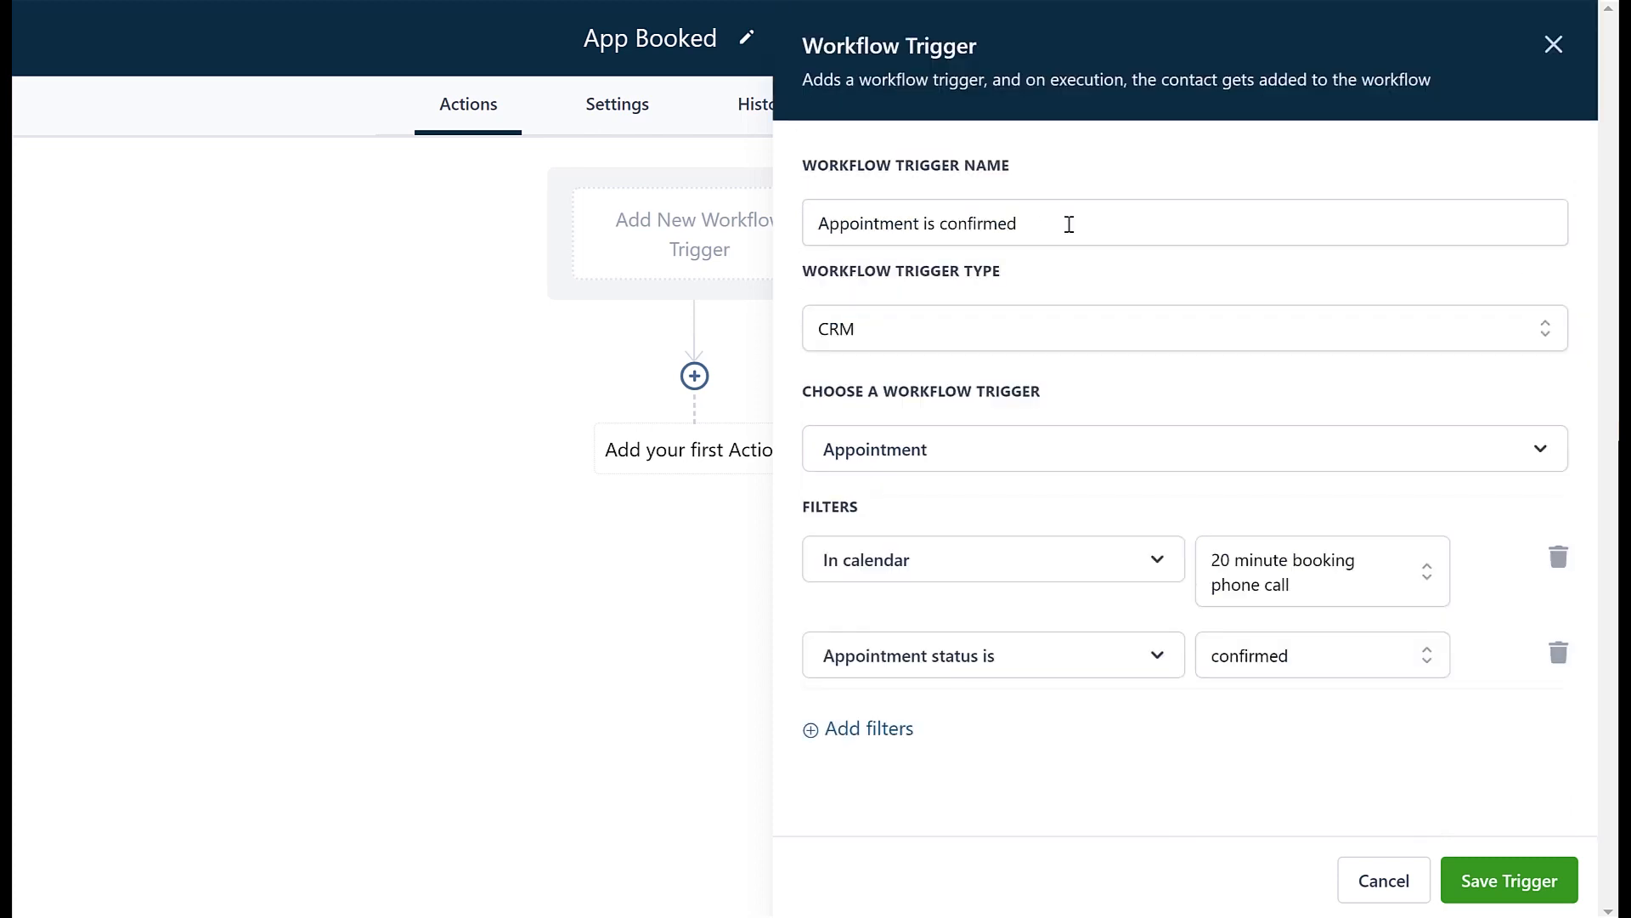
{"action": "left_click_drag", "start_coordinate": [1069, 224], "coordinate": [803, 223]}
{"action": "left_click", "coordinate": [1135, 224]}
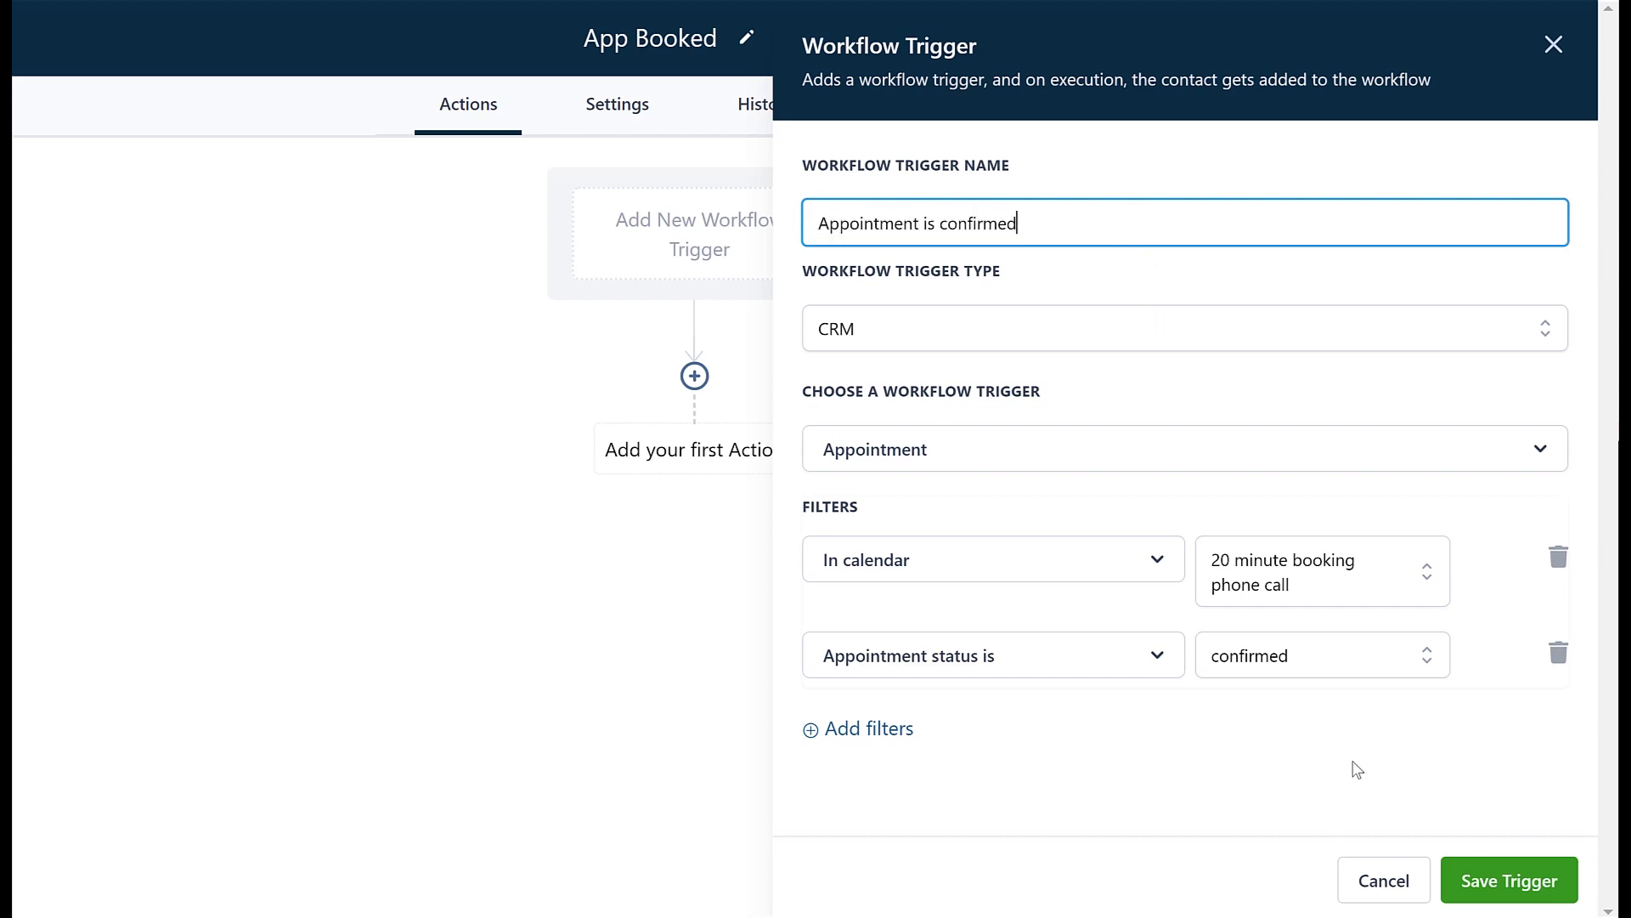
{"action": "left_click", "coordinate": [1471, 880]}
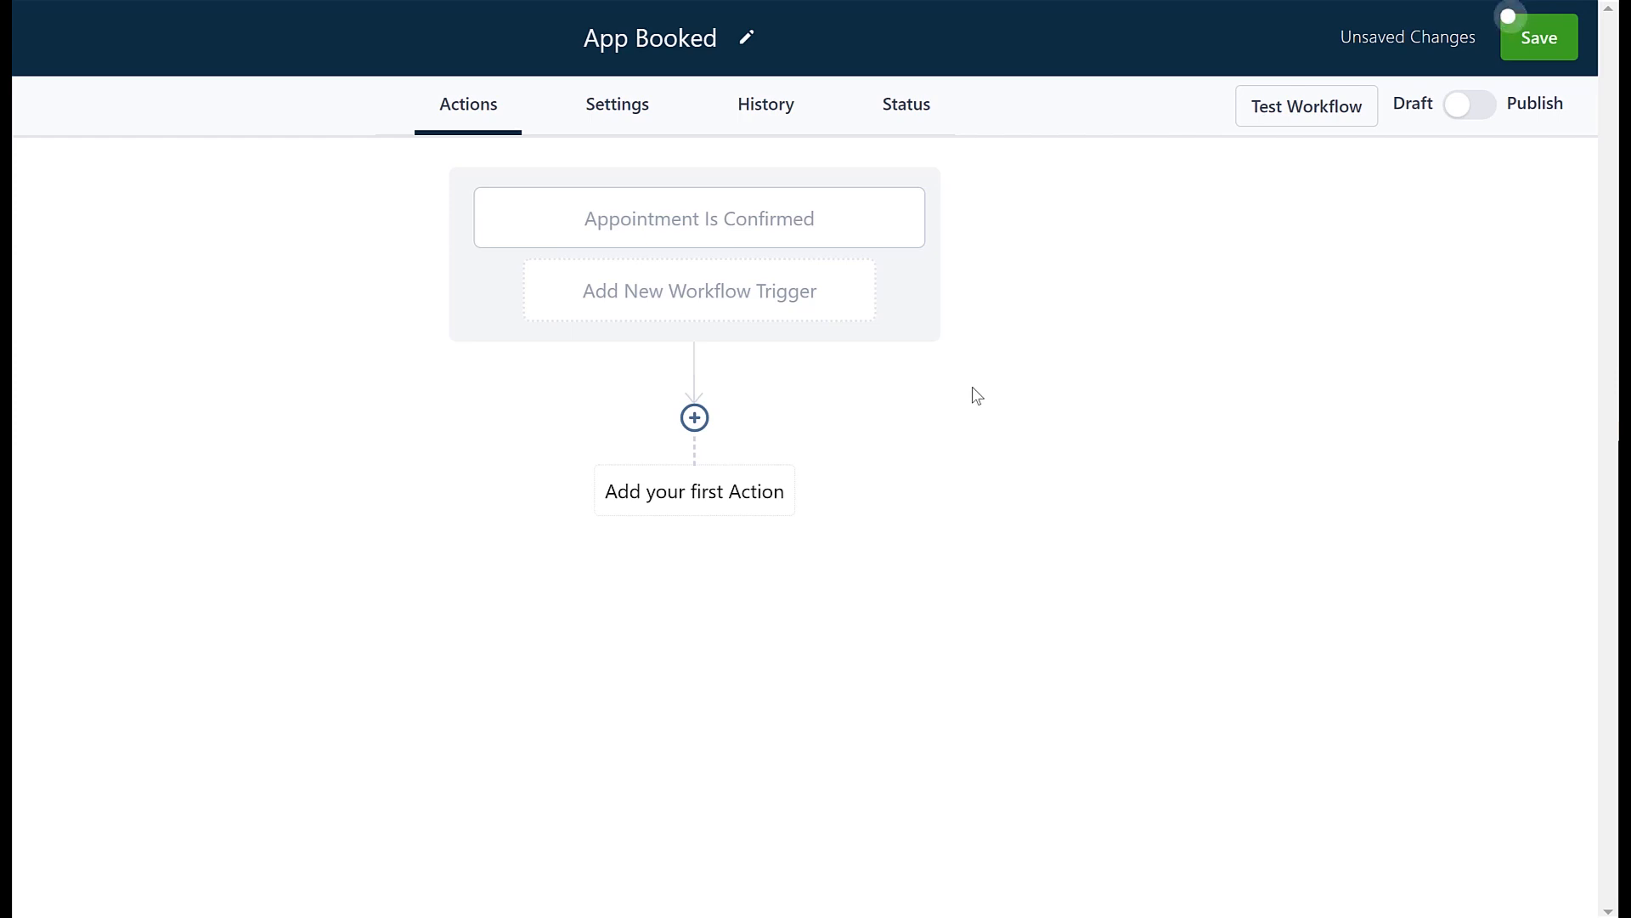
- Add a Create Opportunity action as the workflow's first action
{"action": "left_click", "coordinate": [693, 419]}
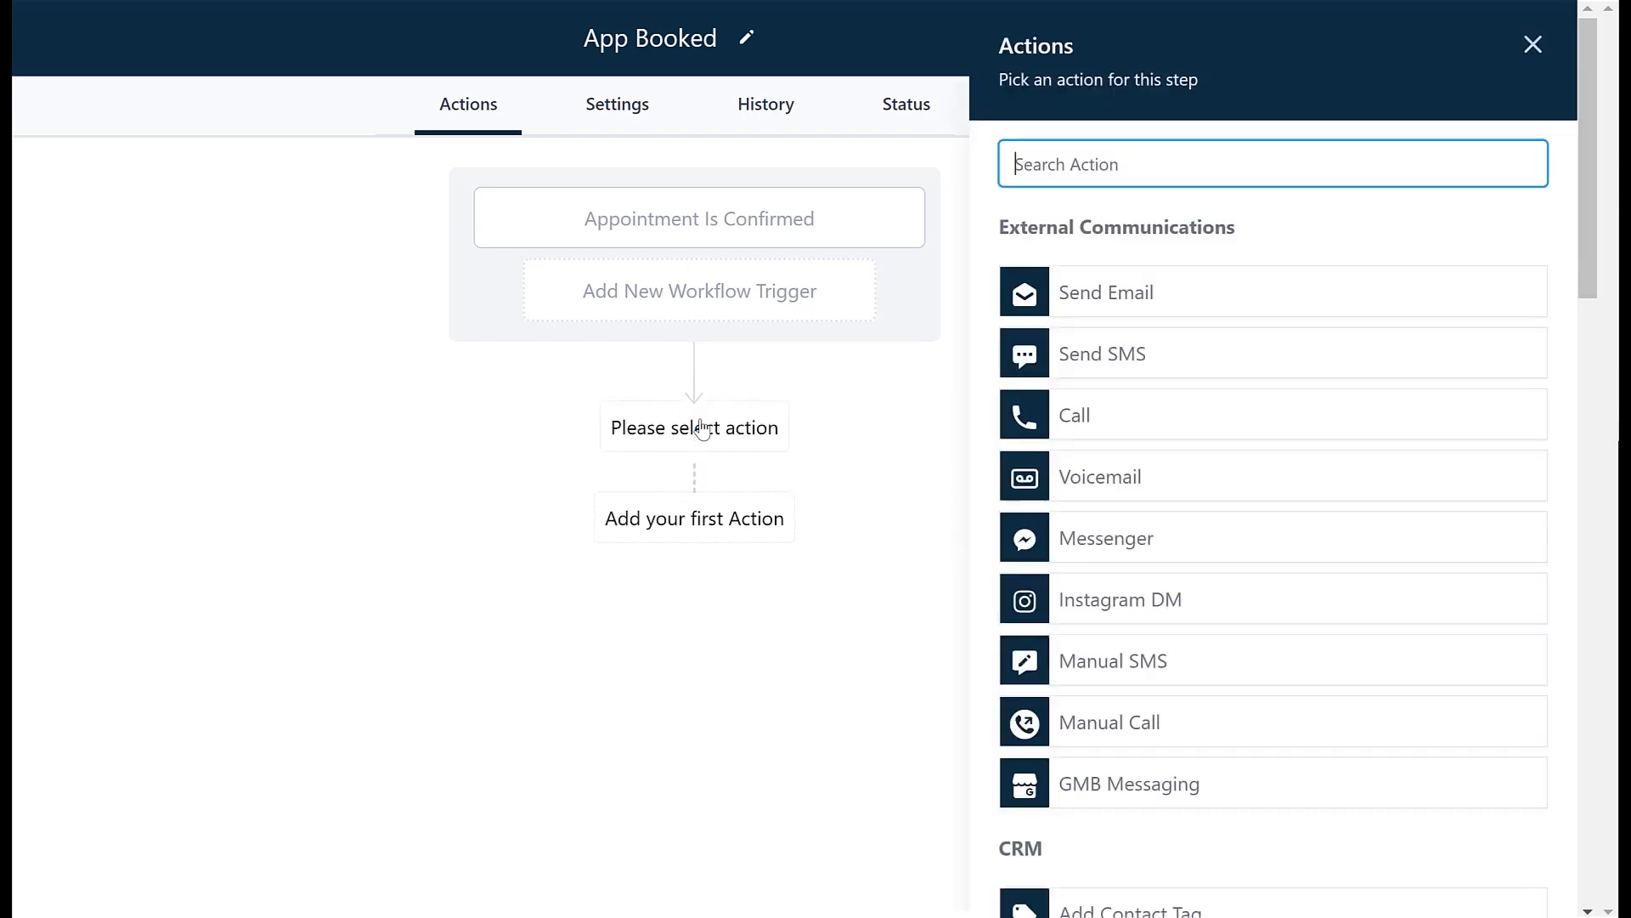
{"action": "type", "text": "app"}
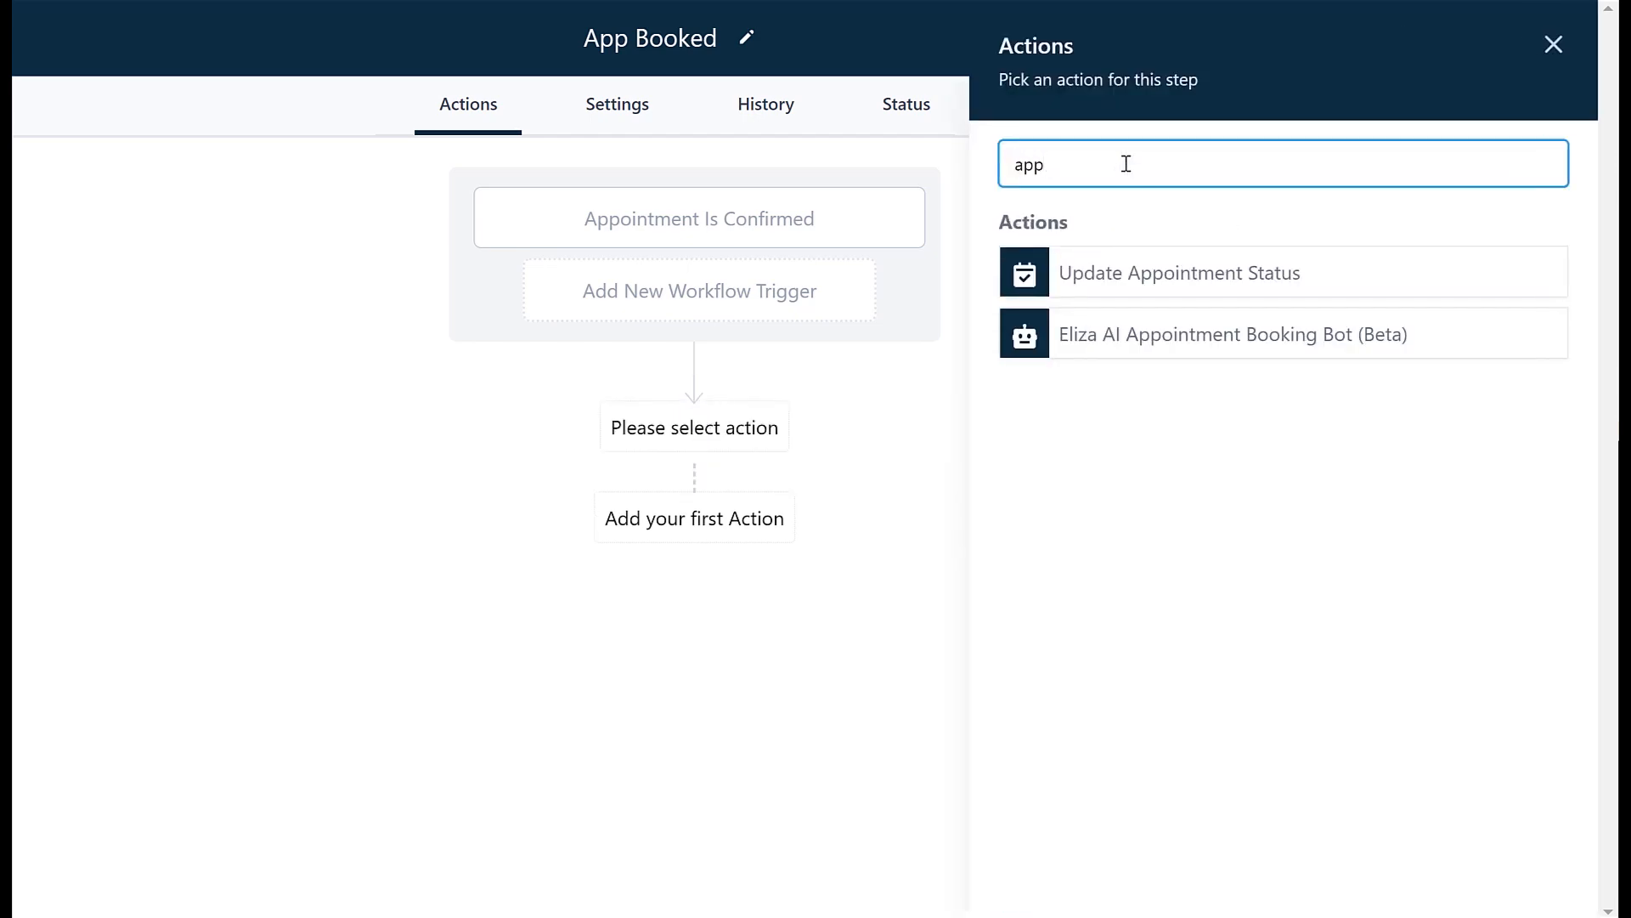
{"action": "key", "text": "BackSpace"}
{"action": "key", "text": "BackSpace"}
{"action": "key", "text": "BackSpace"}
{"action": "type", "text": "opp"}
{"action": "left_click", "coordinate": [1156, 273]}
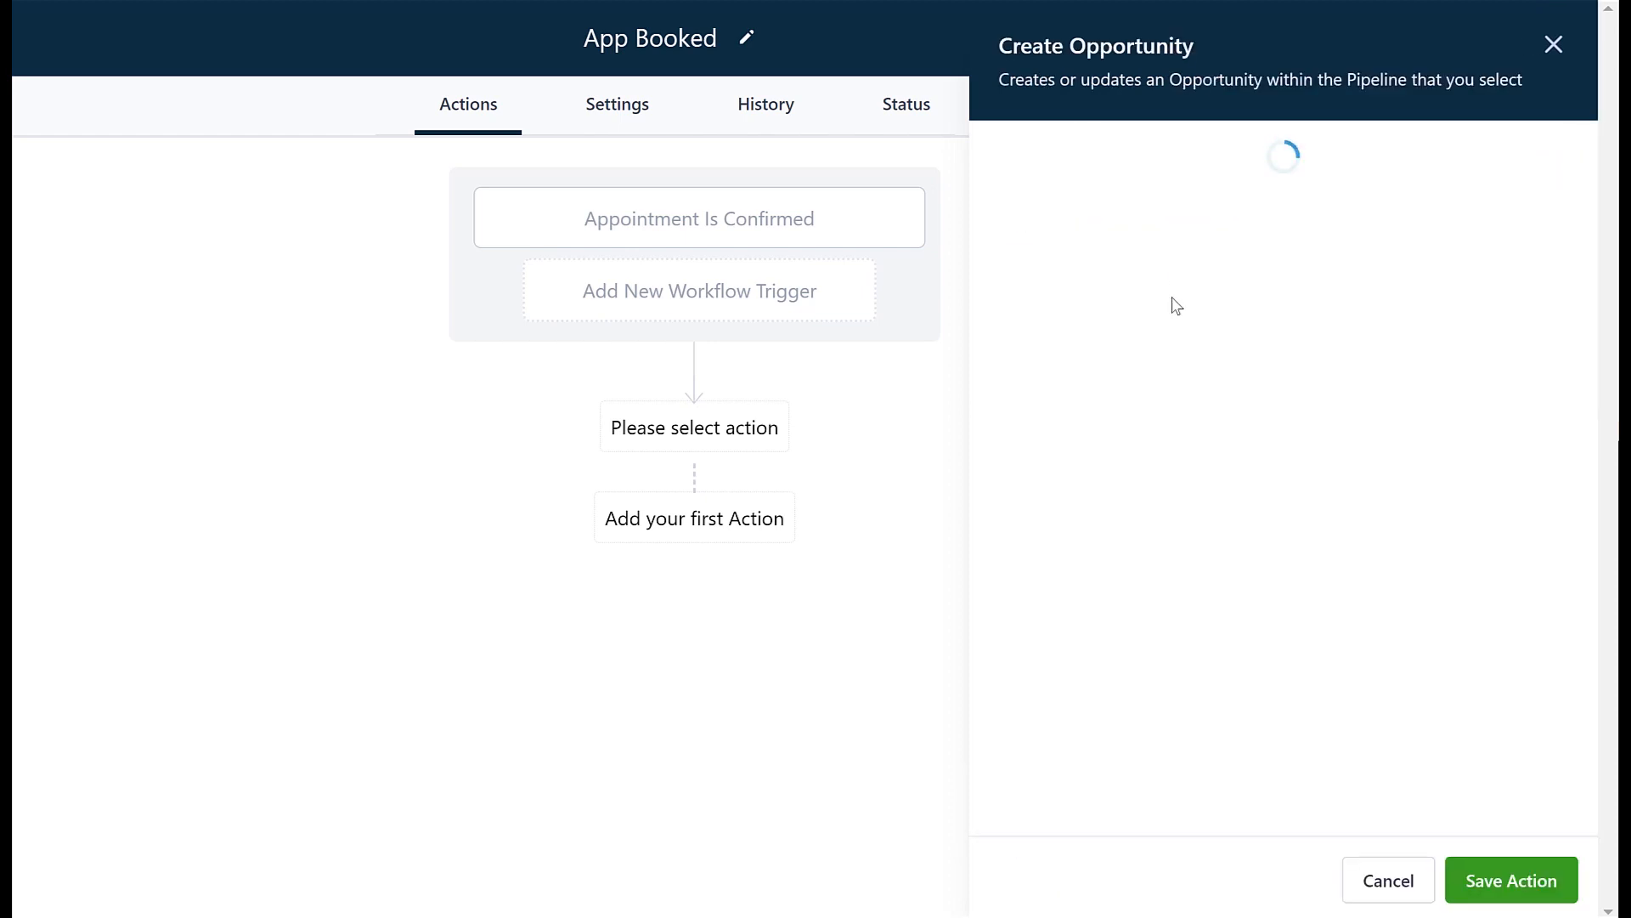
- Set the opportunity's pipeline to Tutorial Pipeline and its pipeline stage to Booked
{"action": "left_click", "coordinate": [1154, 331]}
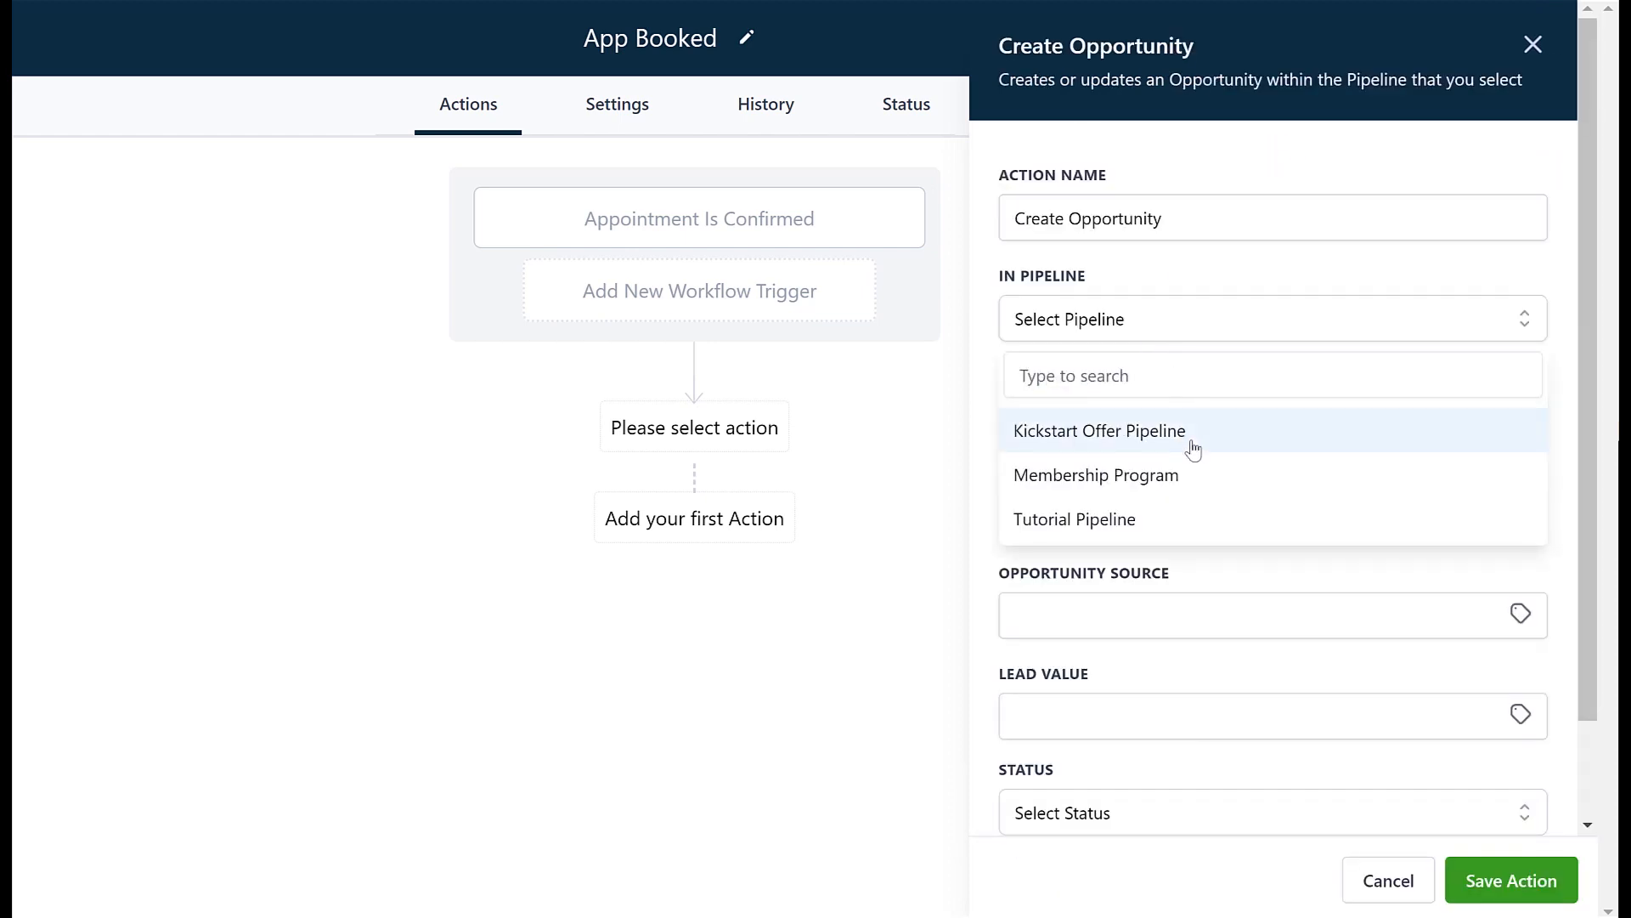
{"action": "left_click", "coordinate": [1178, 508]}
{"action": "left_click", "coordinate": [1176, 424]}
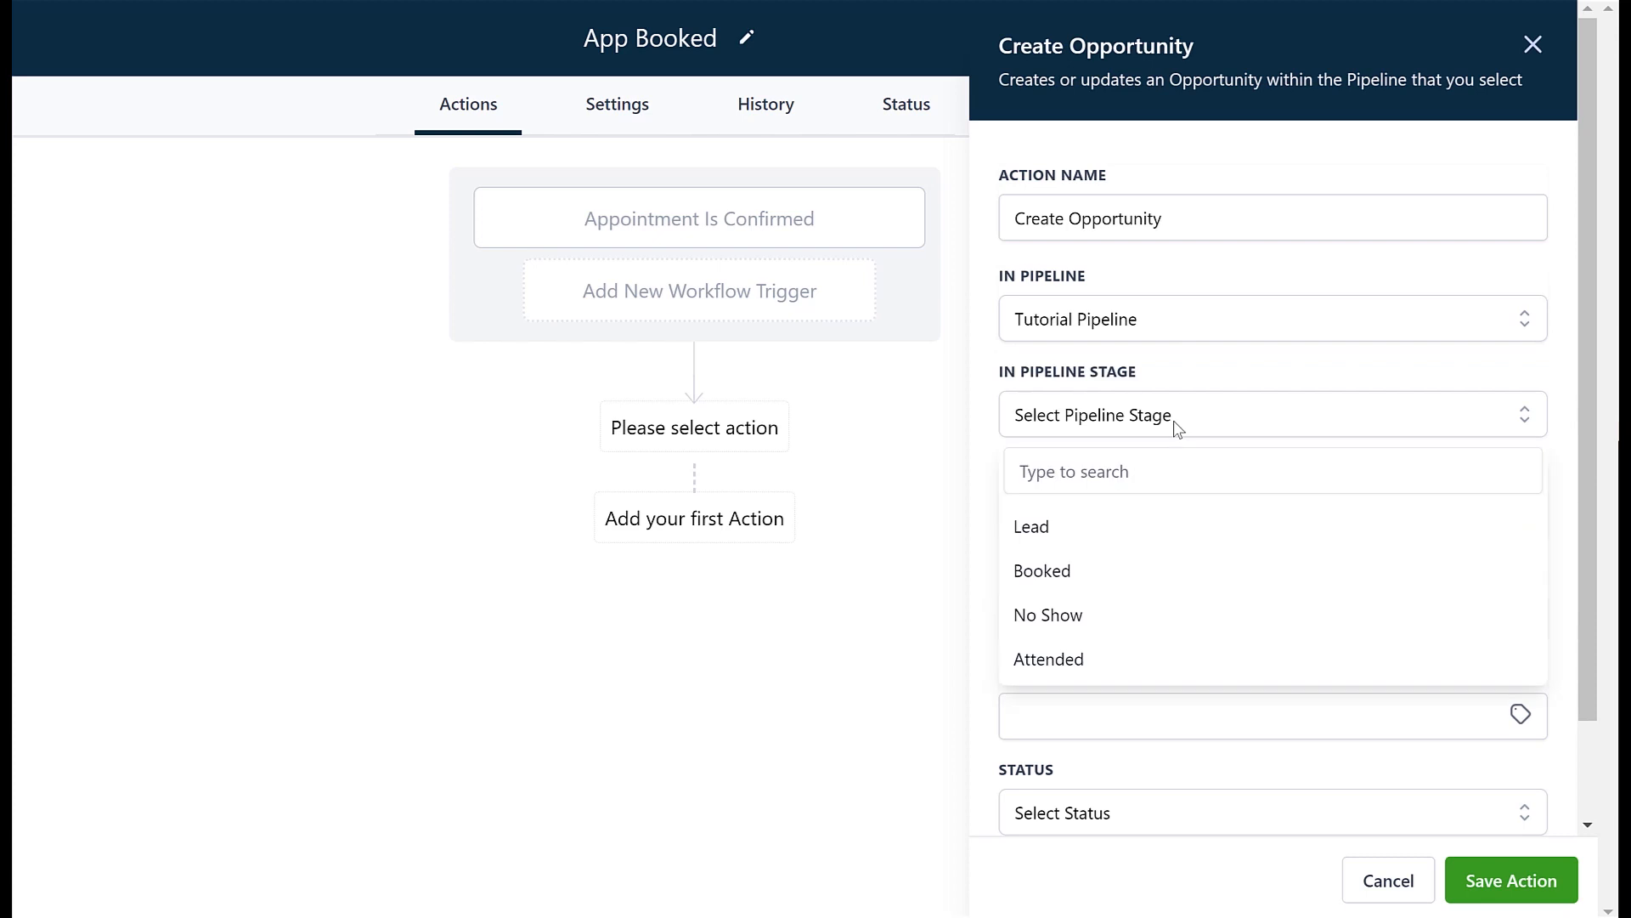
{"action": "left_click", "coordinate": [1111, 568]}
- Rename the opportunity action as Create Opportunity - Booked
{"action": "left_click", "coordinate": [1284, 220]}
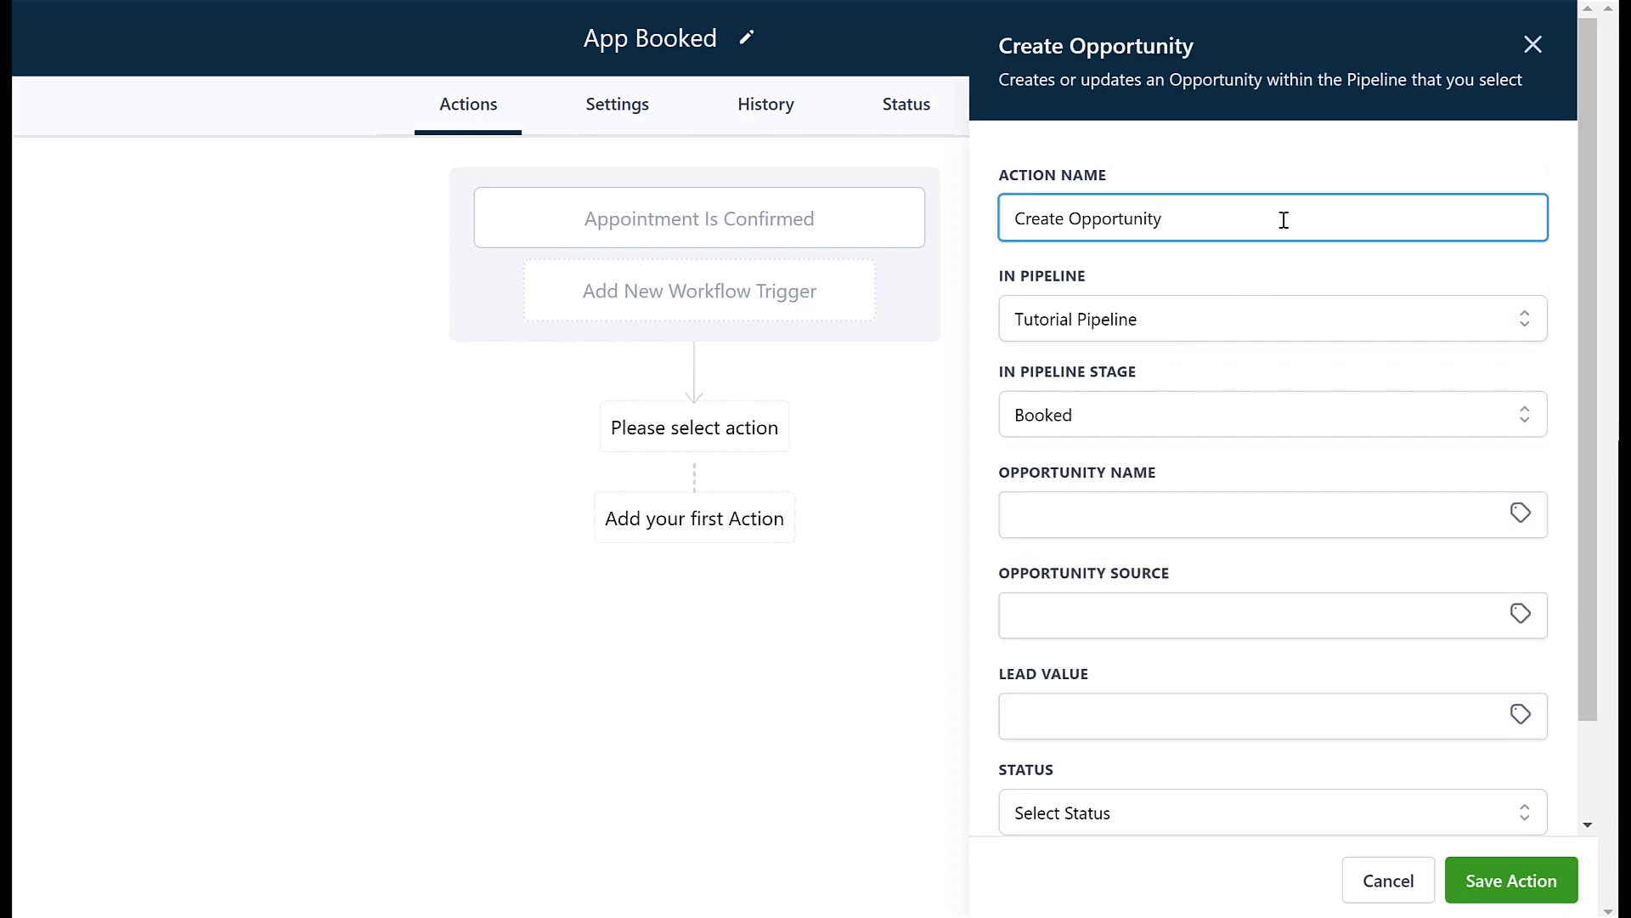
{"action": "type", "text": "- Booked"}
{"action": "scroll", "coordinate": [1234, 521], "scroll_direction": "down", "scroll_amount": 2}
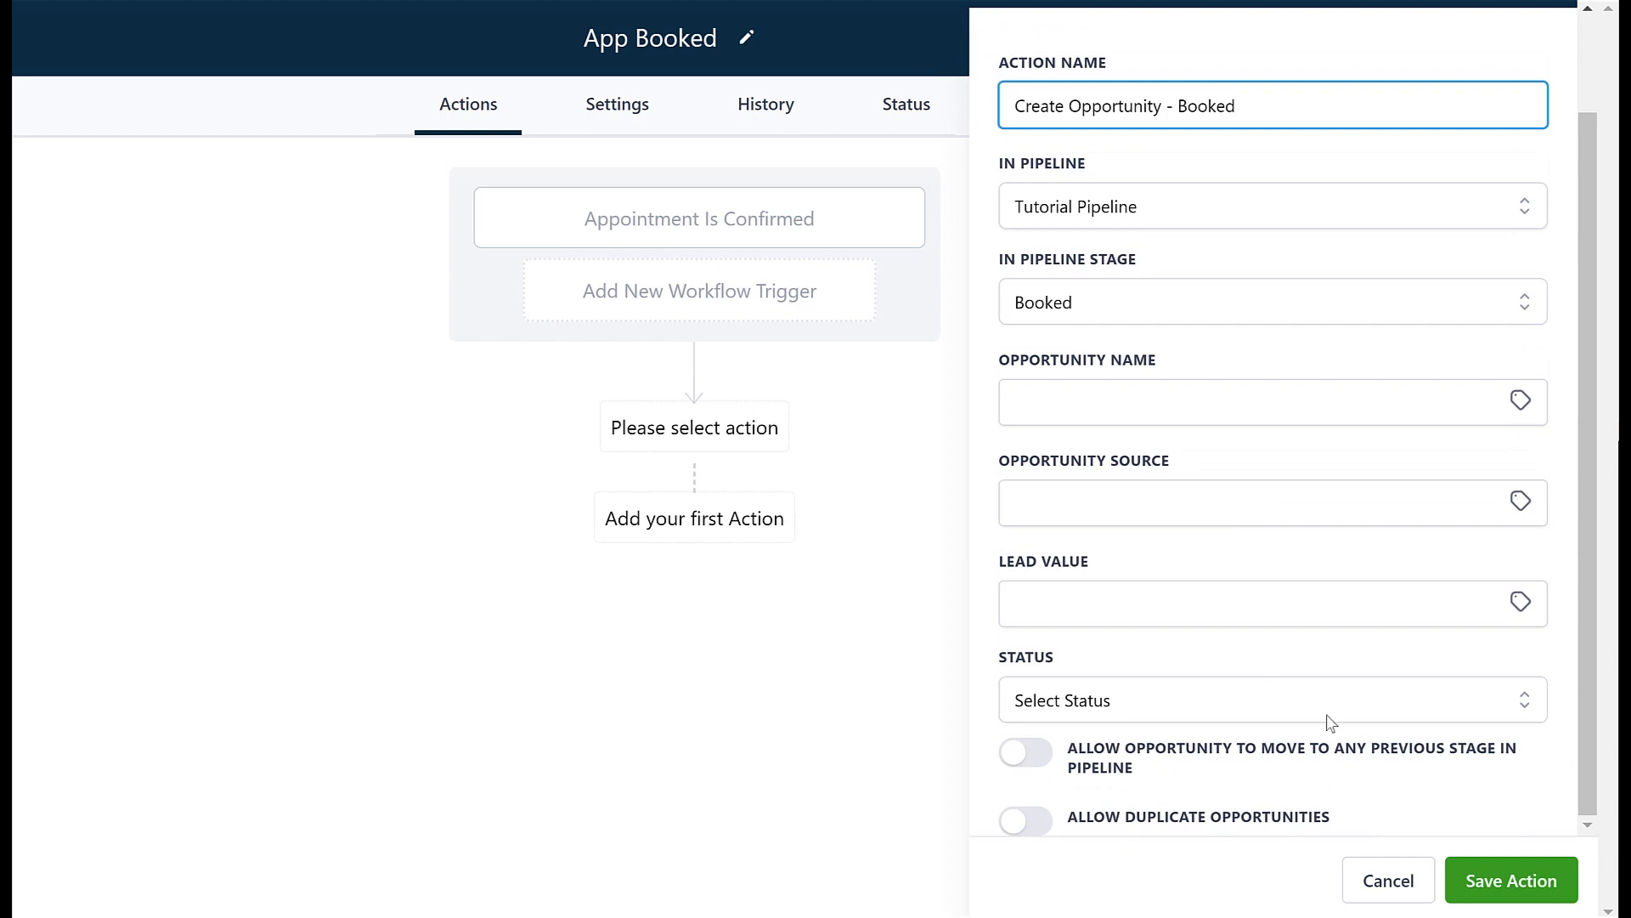
{"action": "left_click", "coordinate": [1357, 712]}
{"action": "left_click", "coordinate": [1357, 712]}
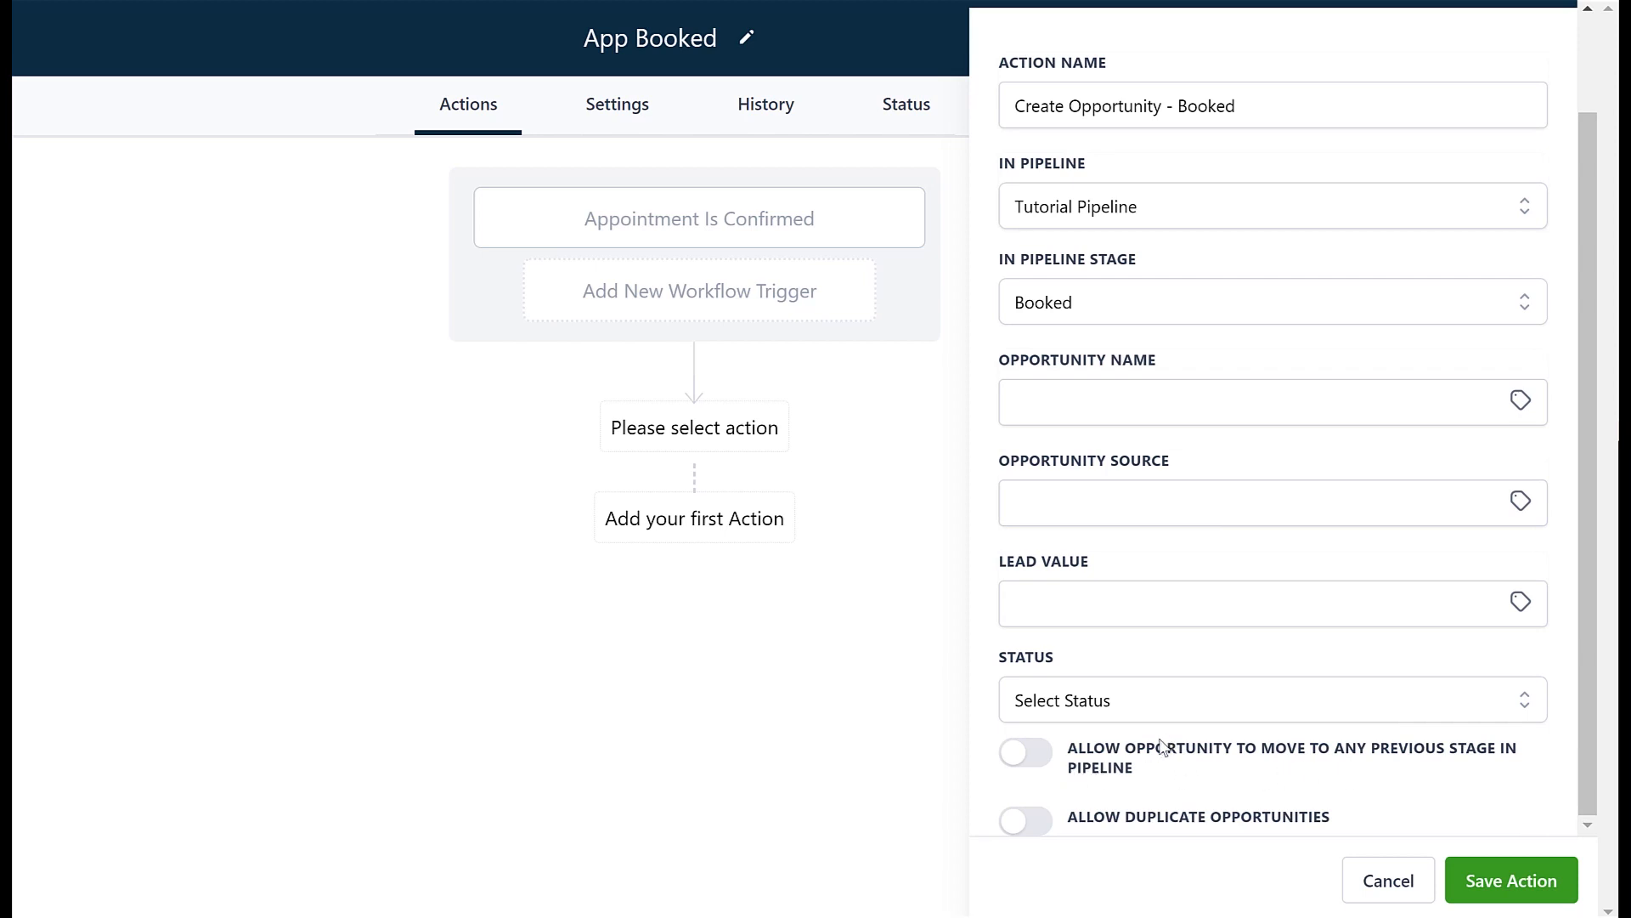
{"action": "left_click", "coordinate": [1043, 758]}
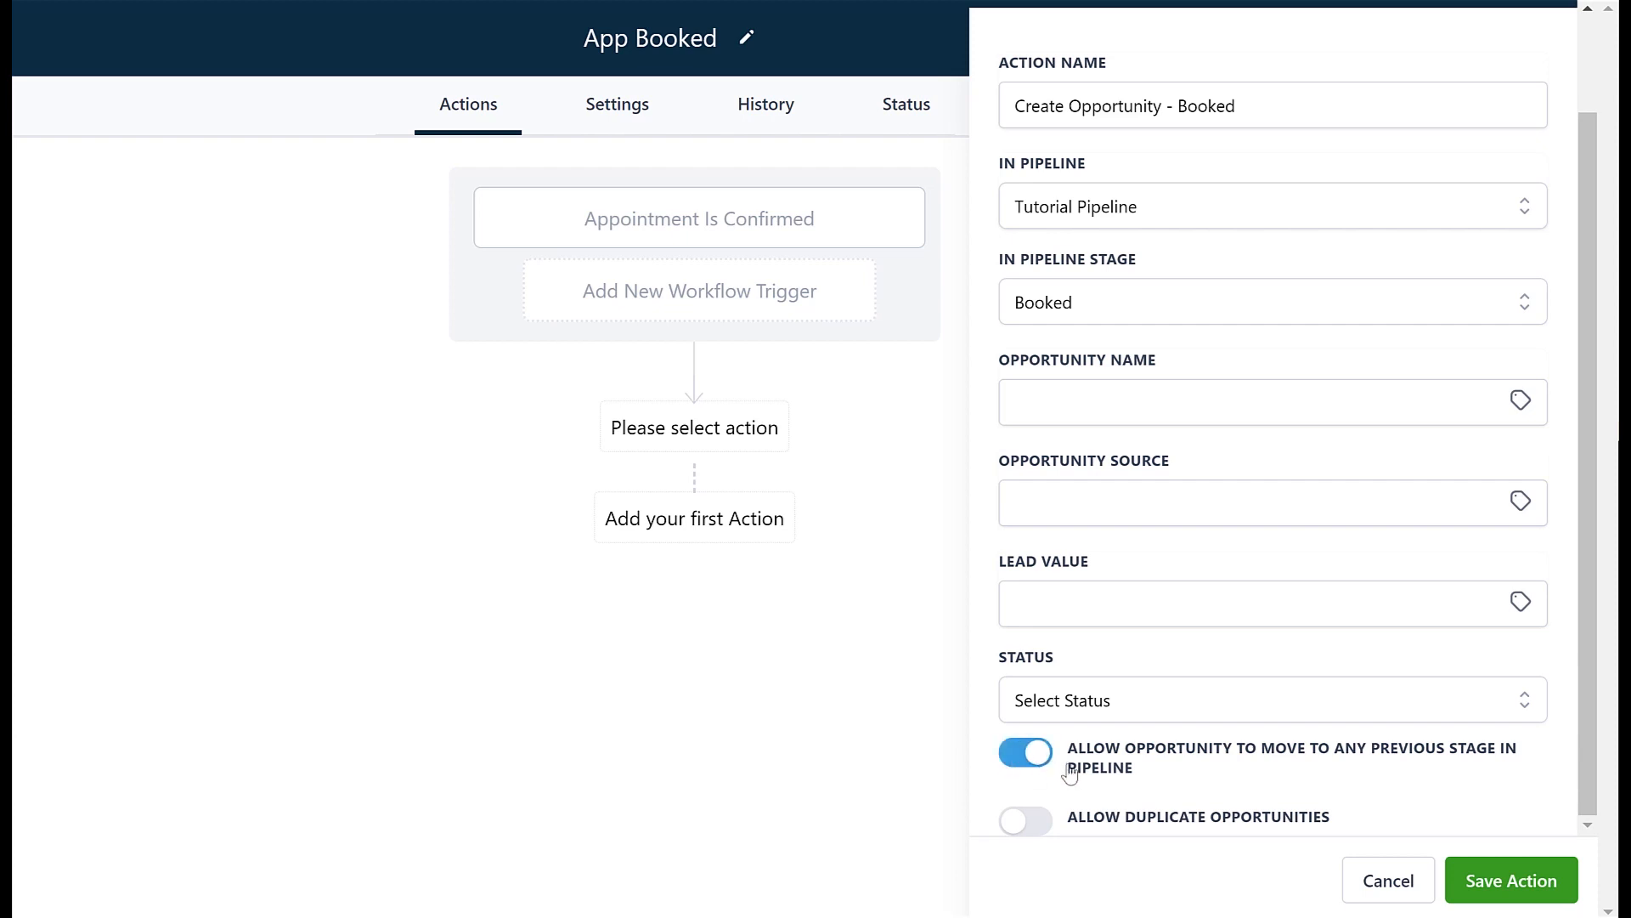
{"action": "left_click", "coordinate": [1067, 766]}
{"action": "left_click", "coordinate": [1044, 828]}
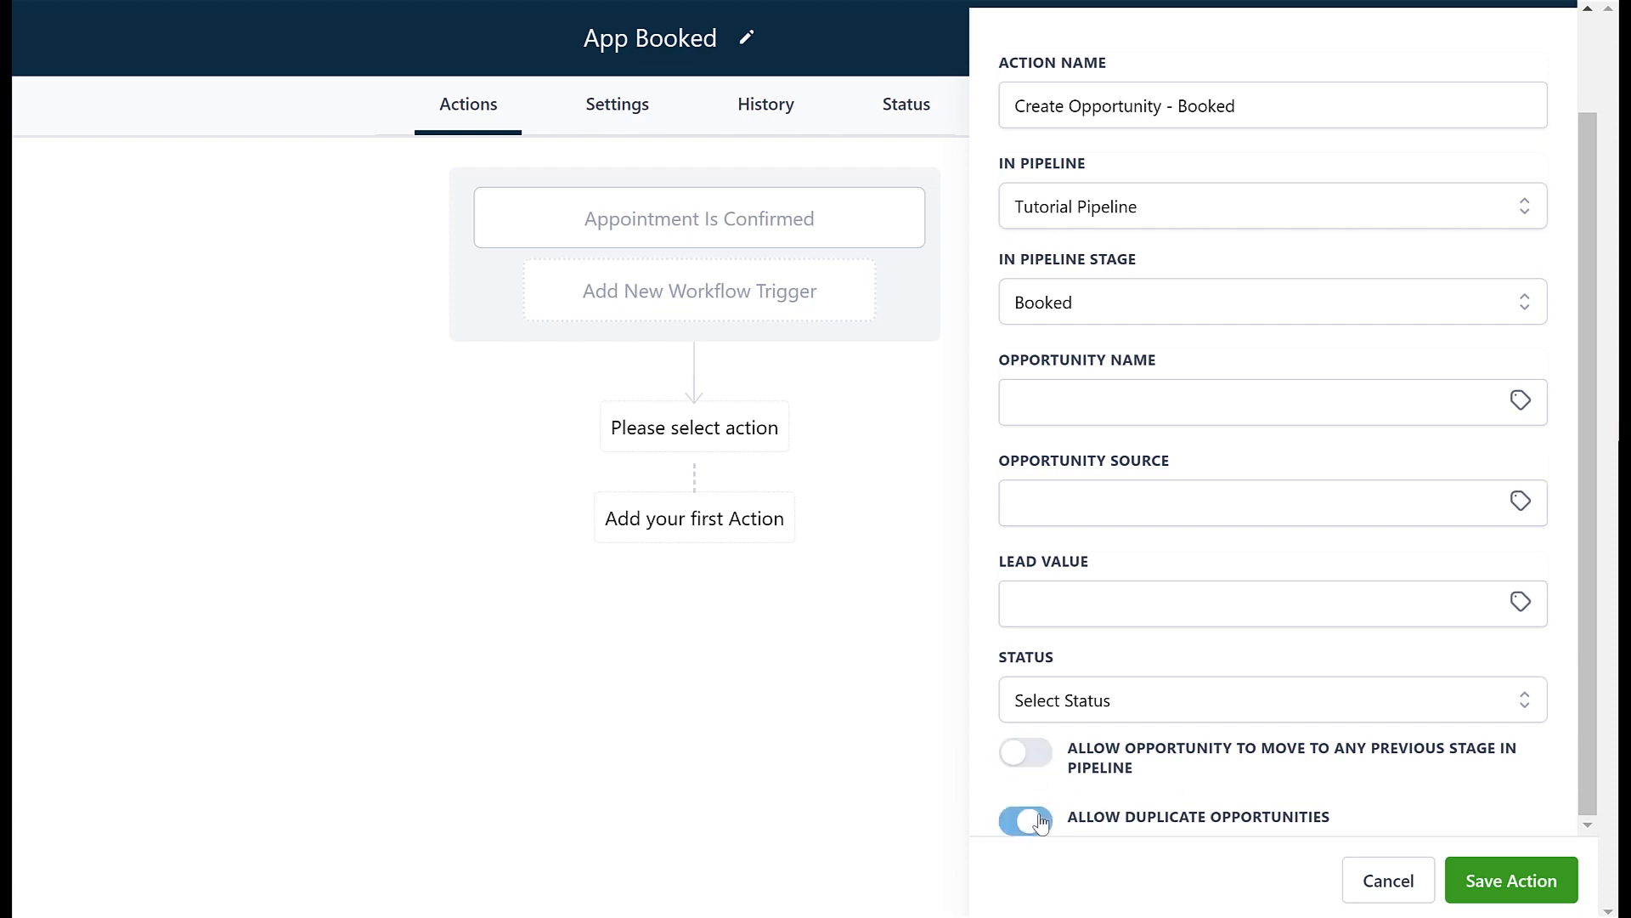
{"action": "left_click", "coordinate": [1306, 812]}
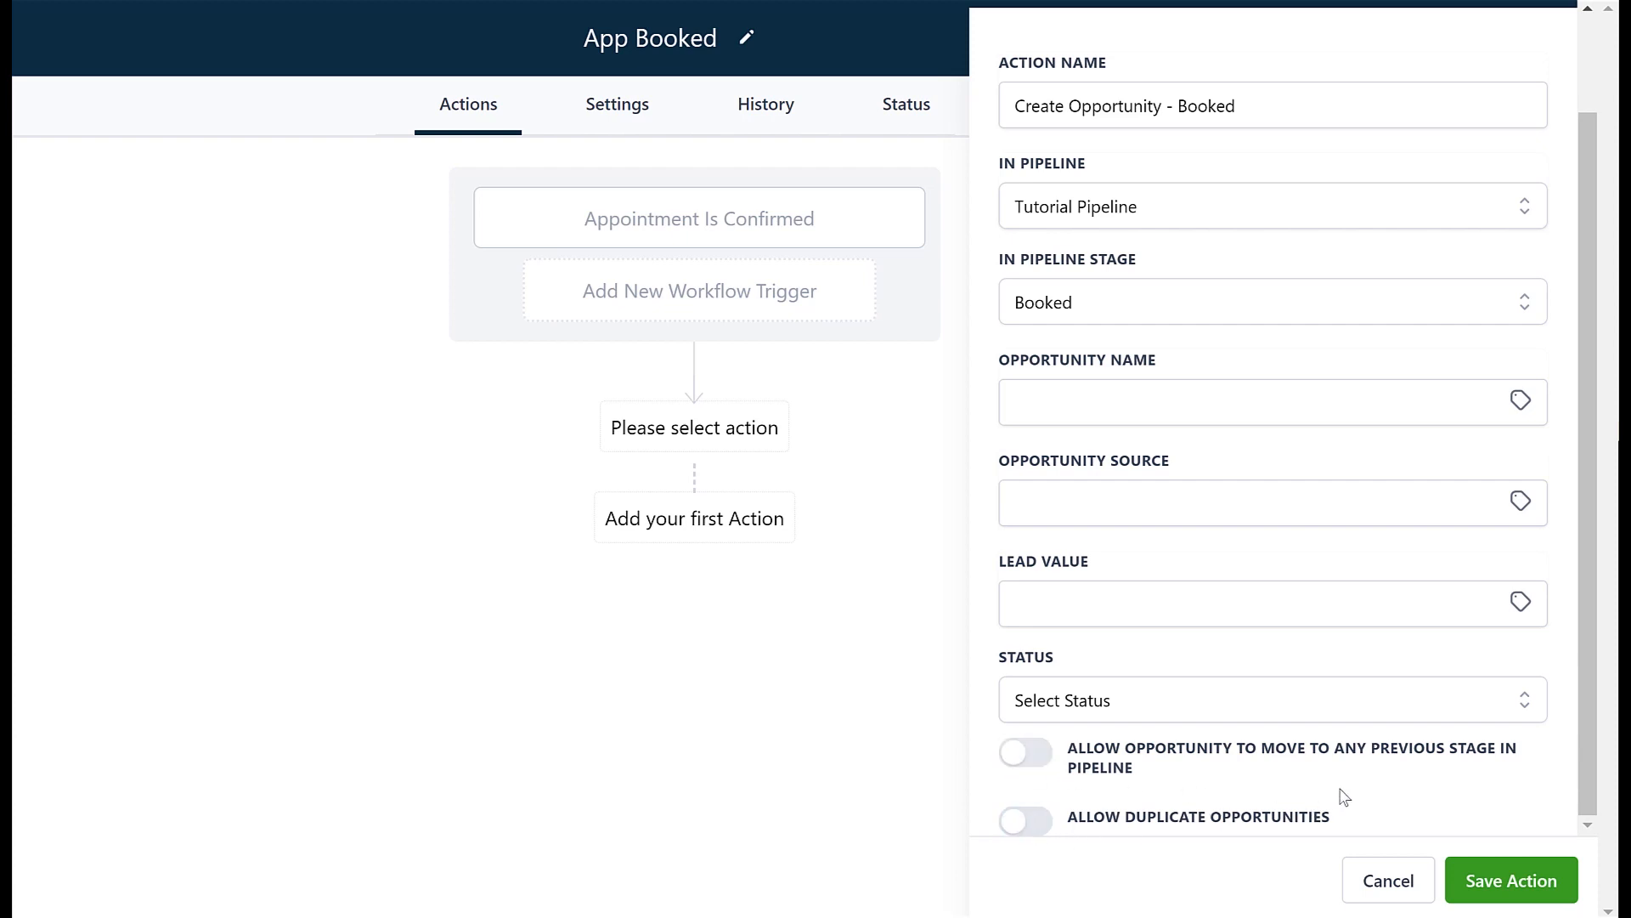
- Save the Create Opportunity - Booked action to the workflow
{"action": "scroll", "coordinate": [1345, 796], "scroll_direction": "up", "scroll_amount": 2}
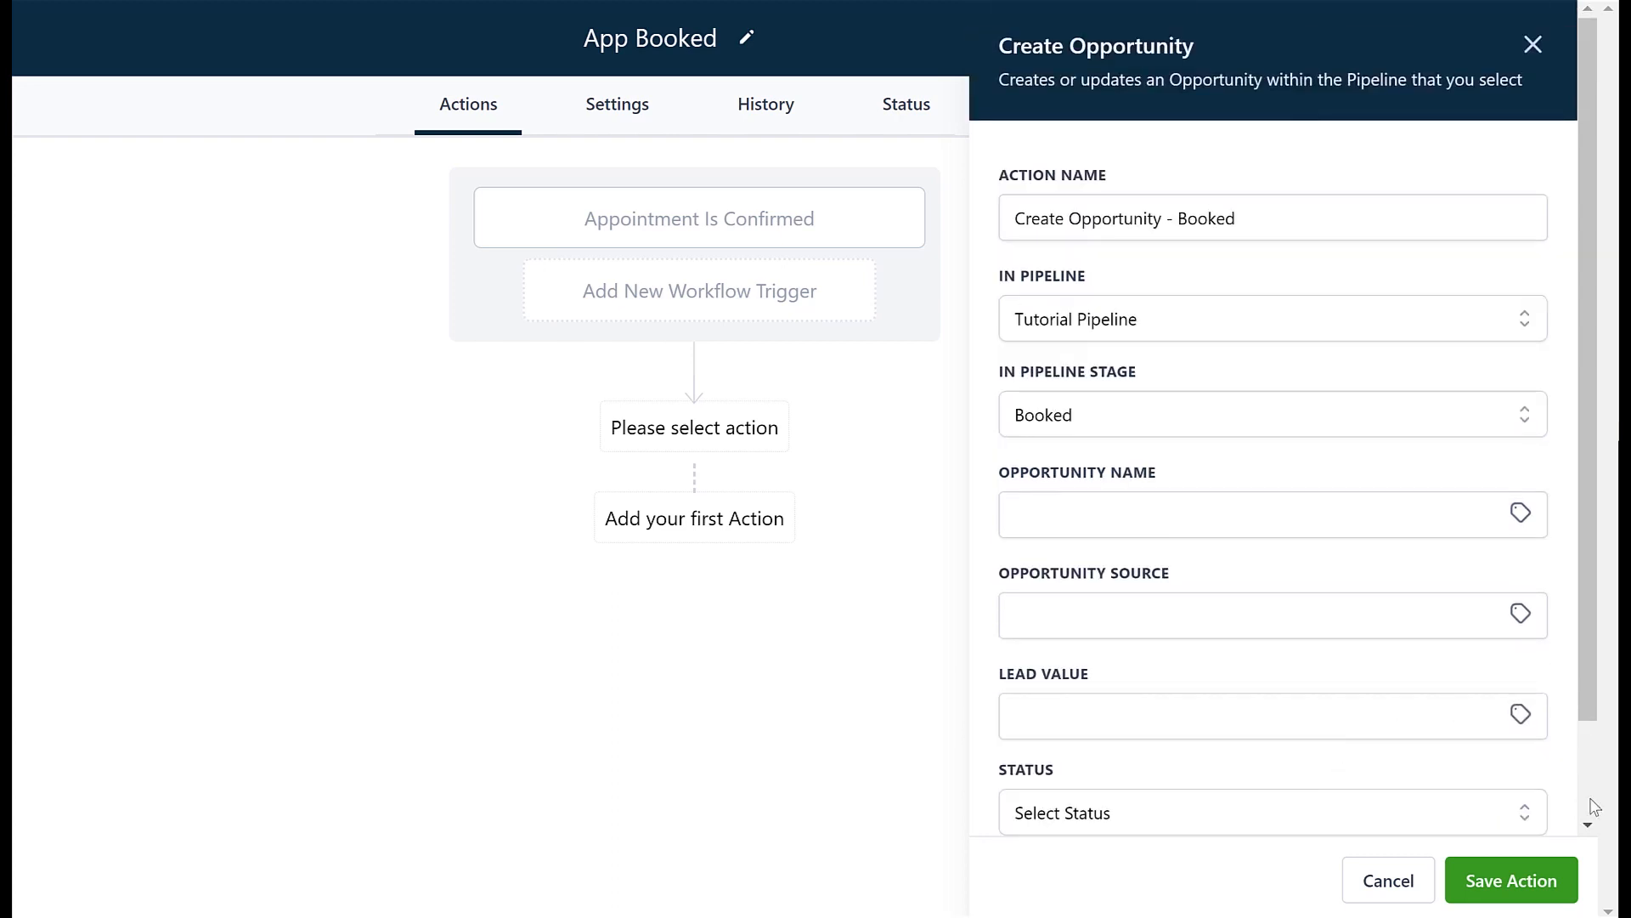
{"action": "left_click", "coordinate": [1517, 884]}
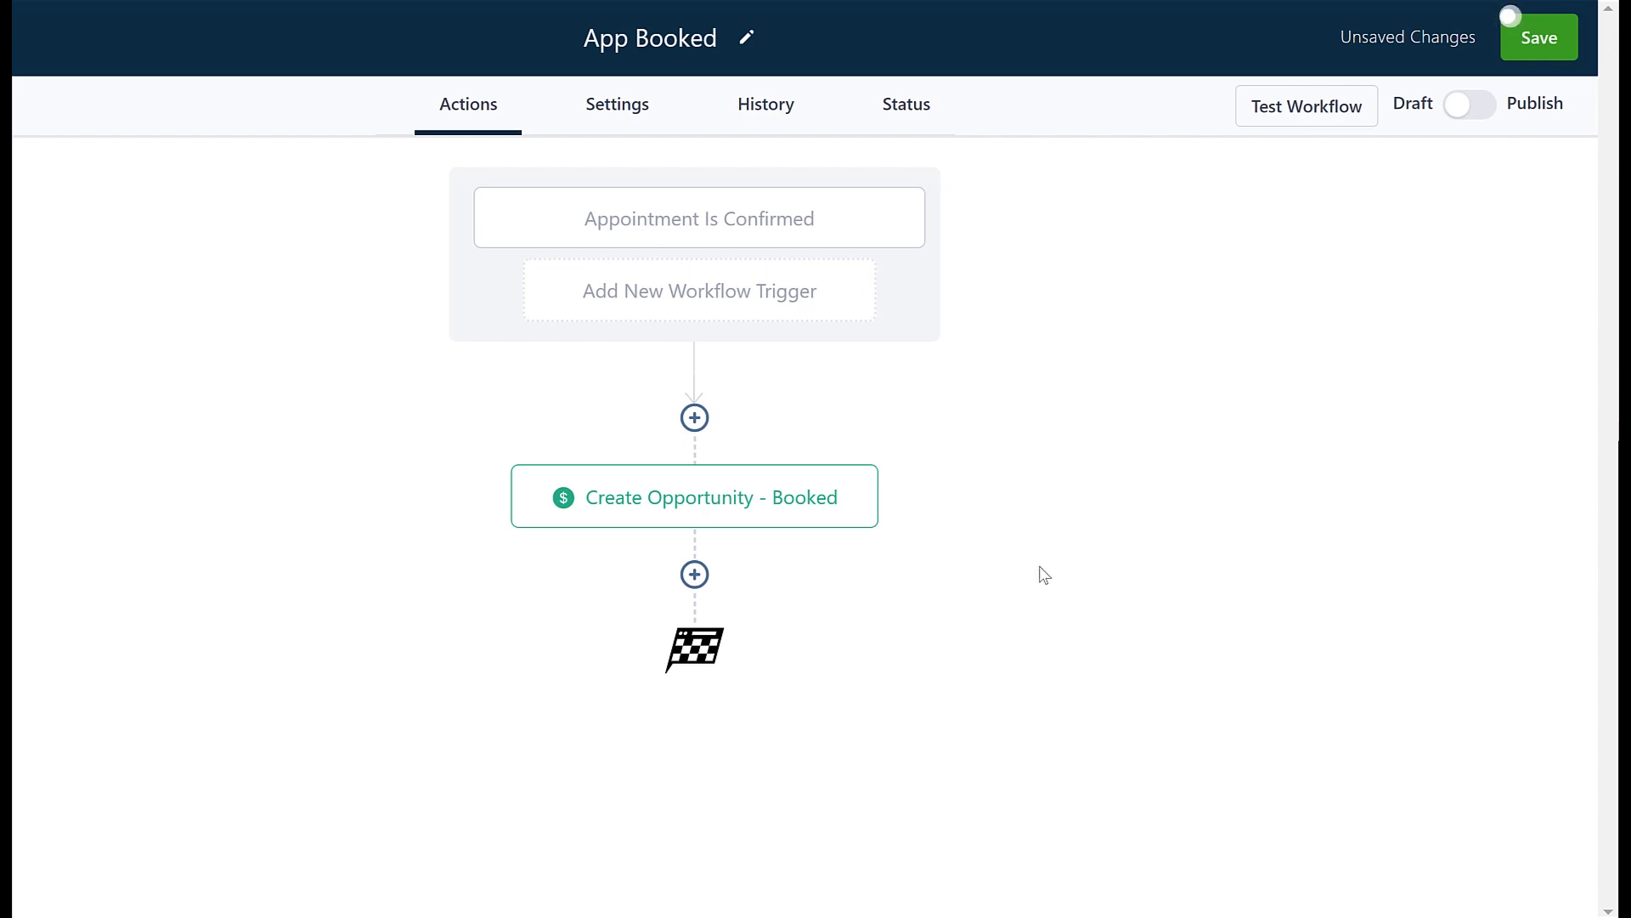
- Add a Remove From Workflow action after Create Opportunity - Booked, targeting another workflow named DEMO 1
{"action": "left_click", "coordinate": [695, 575]}
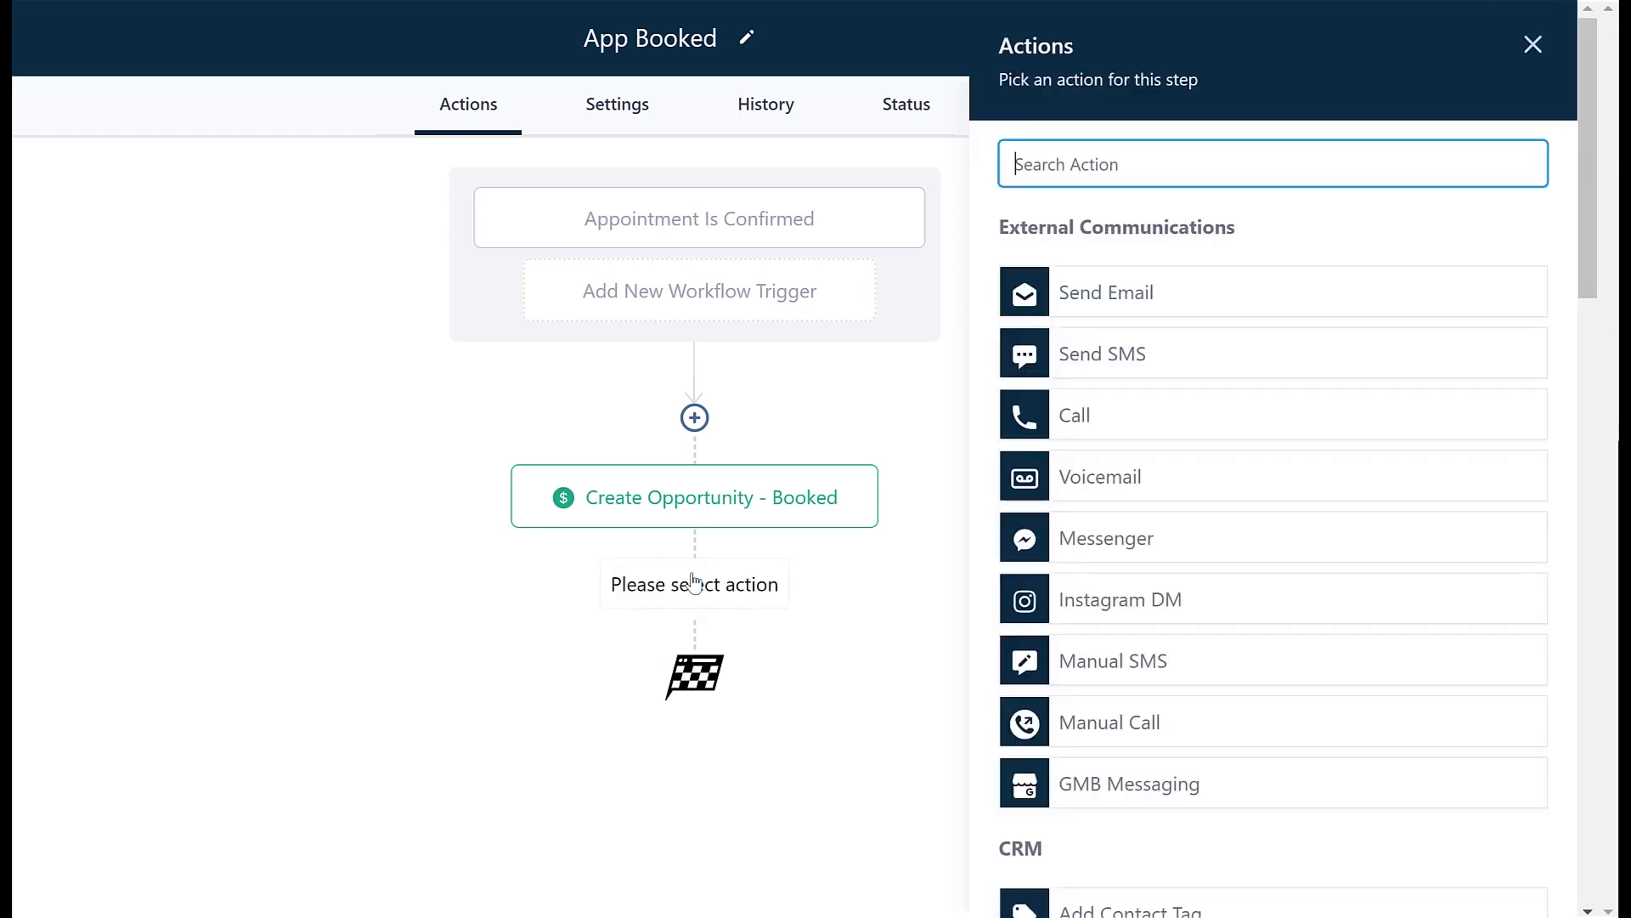
{"action": "type", "text": "wor"}
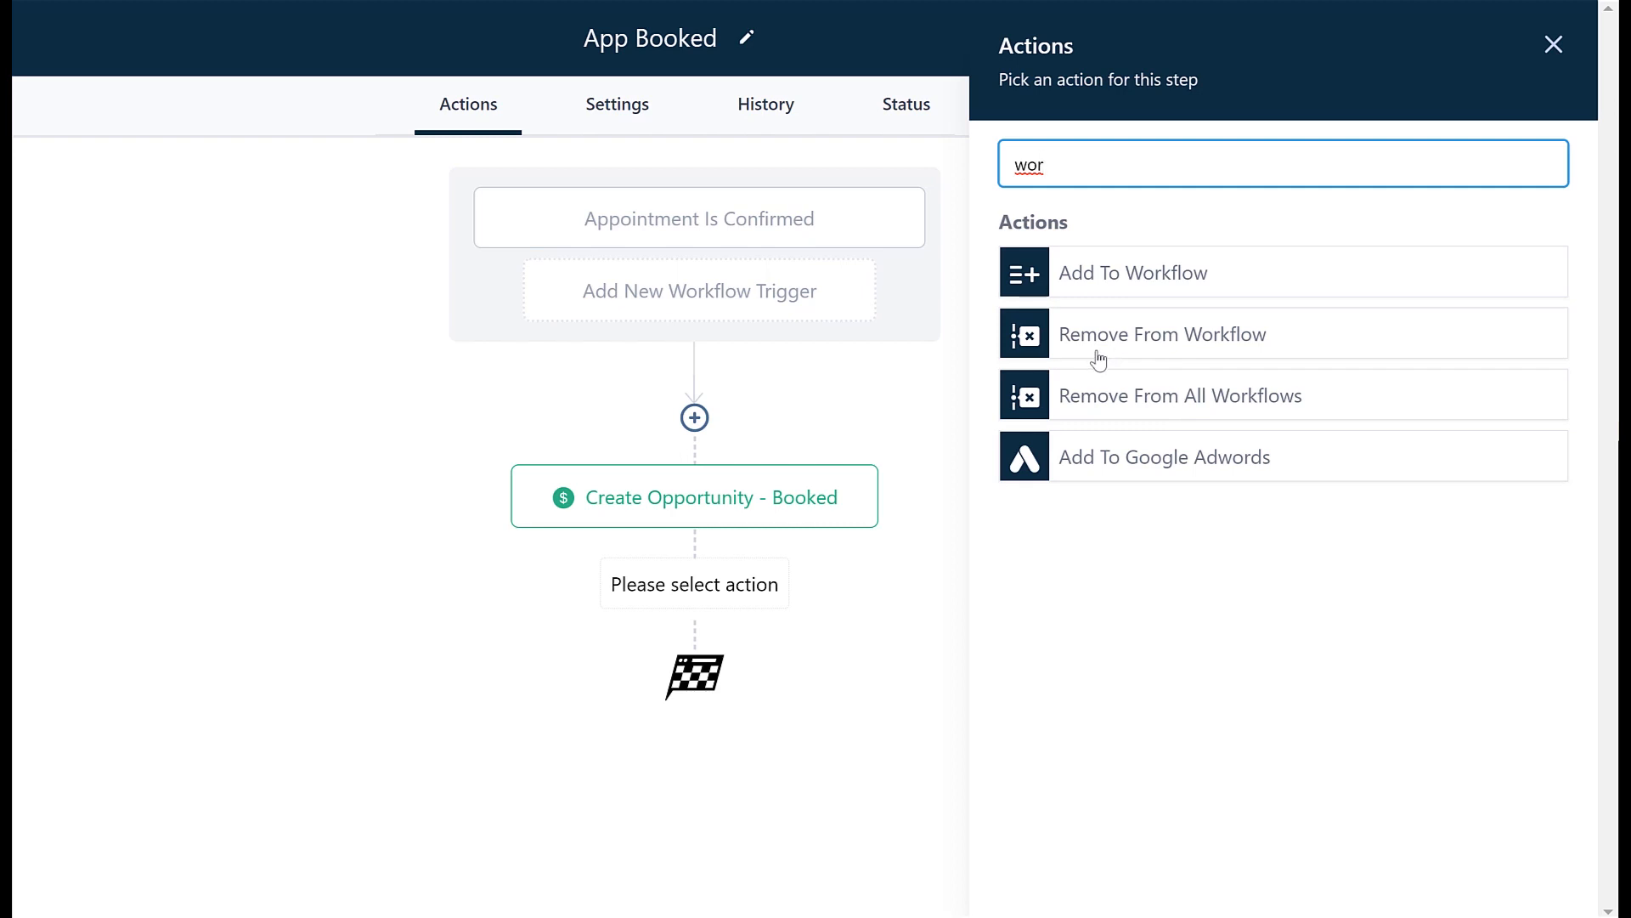
{"action": "left_click", "coordinate": [1151, 360]}
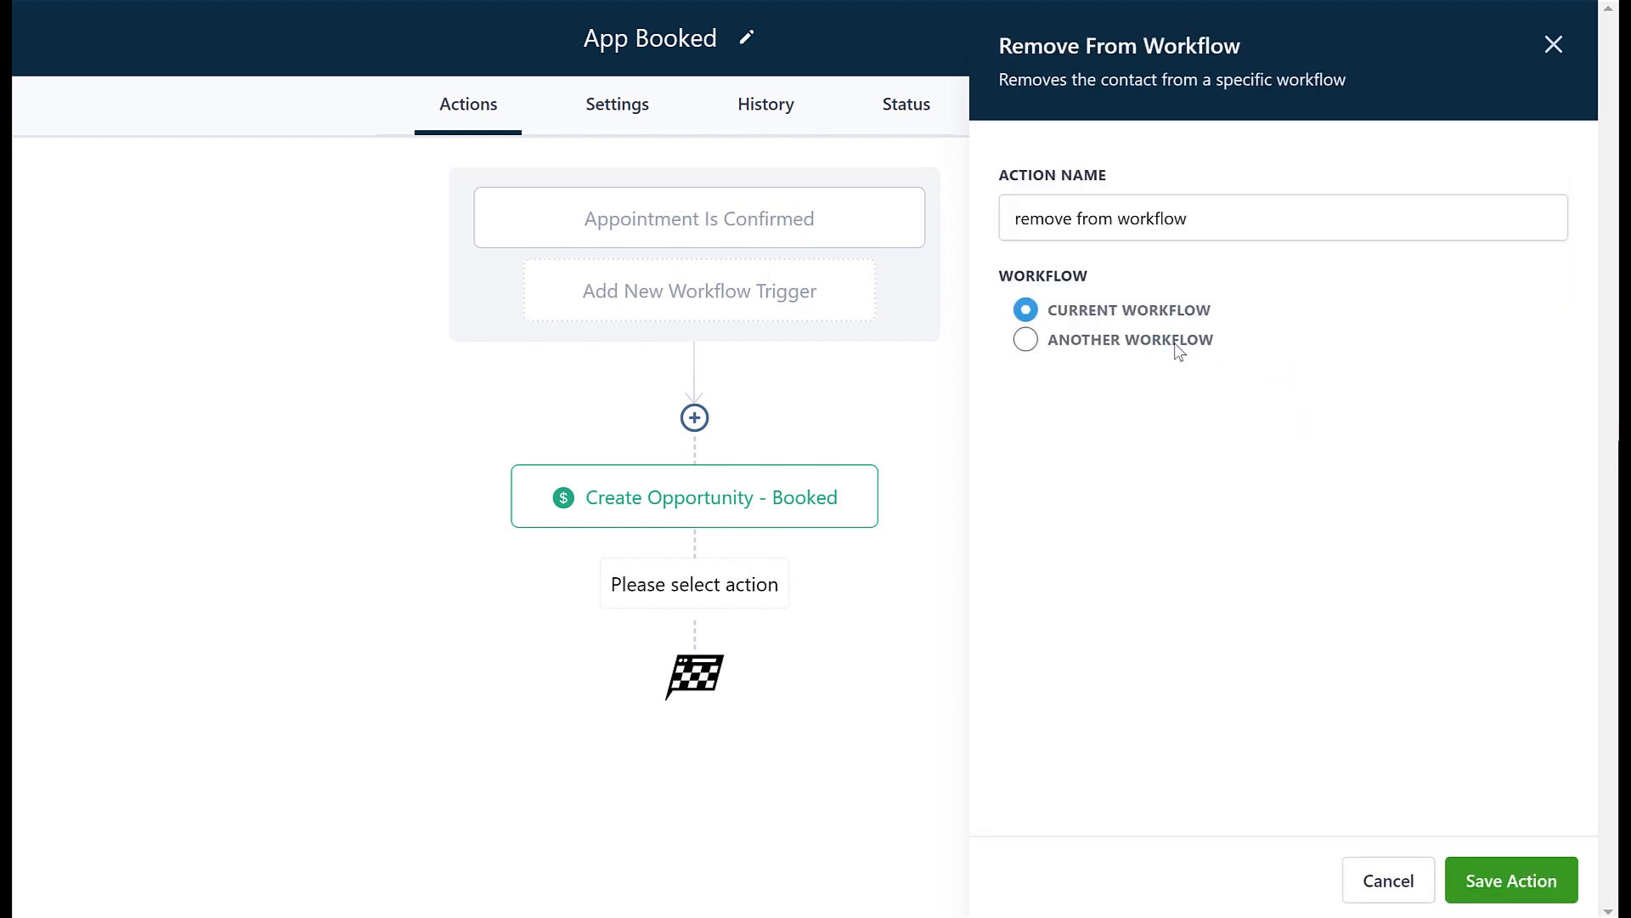
{"action": "left_click", "coordinate": [1025, 340]}
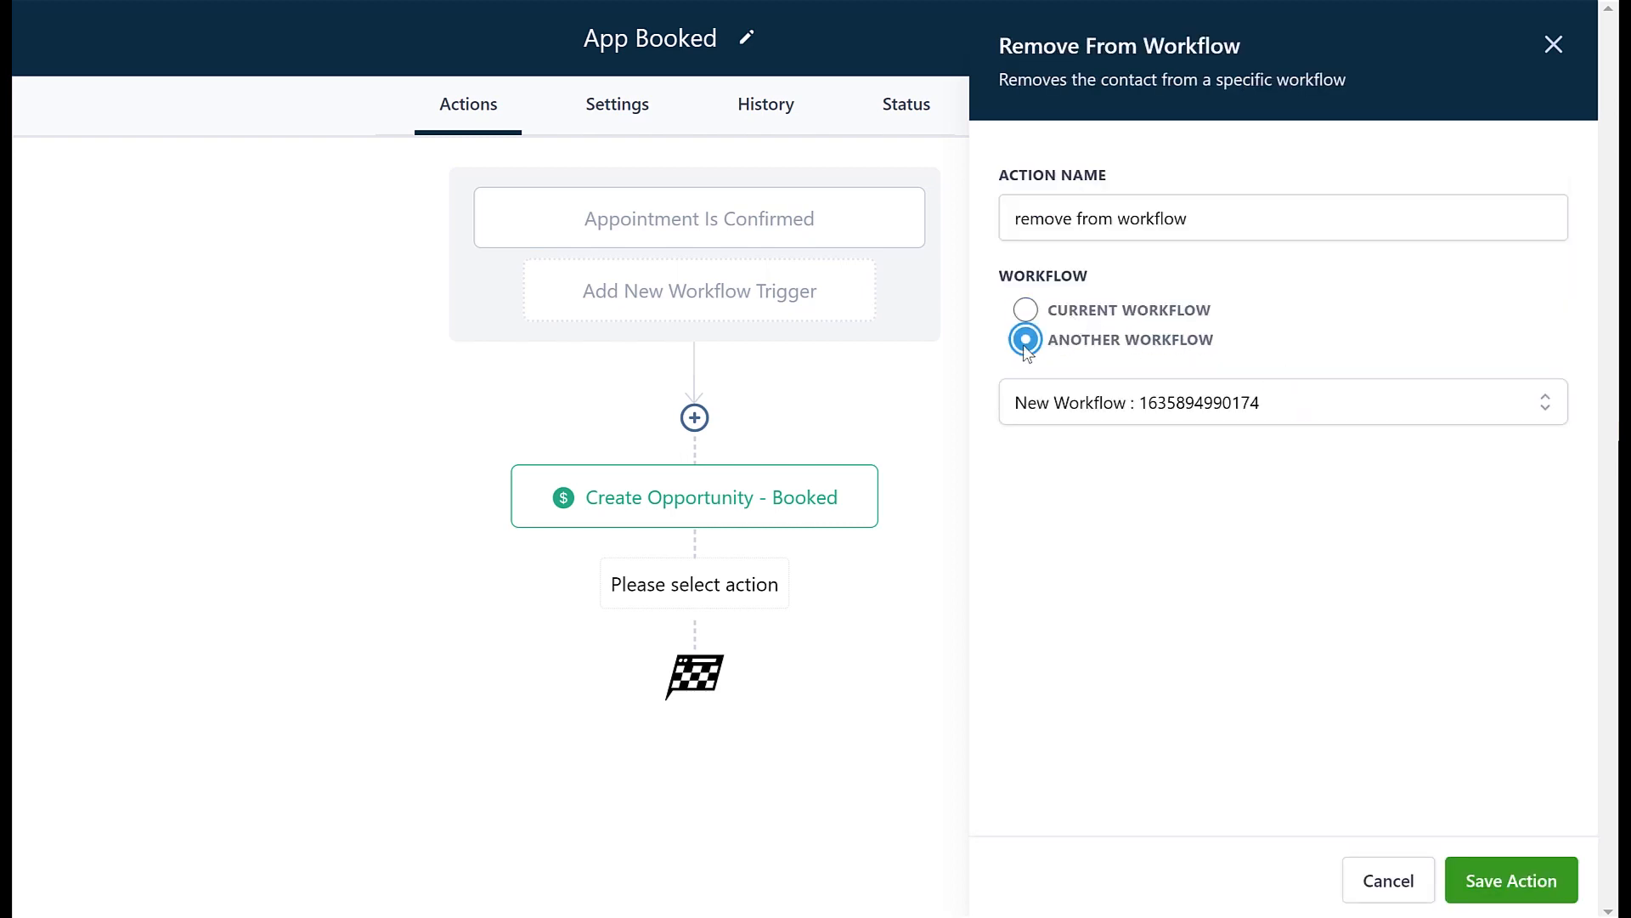
{"action": "left_click", "coordinate": [1181, 415]}
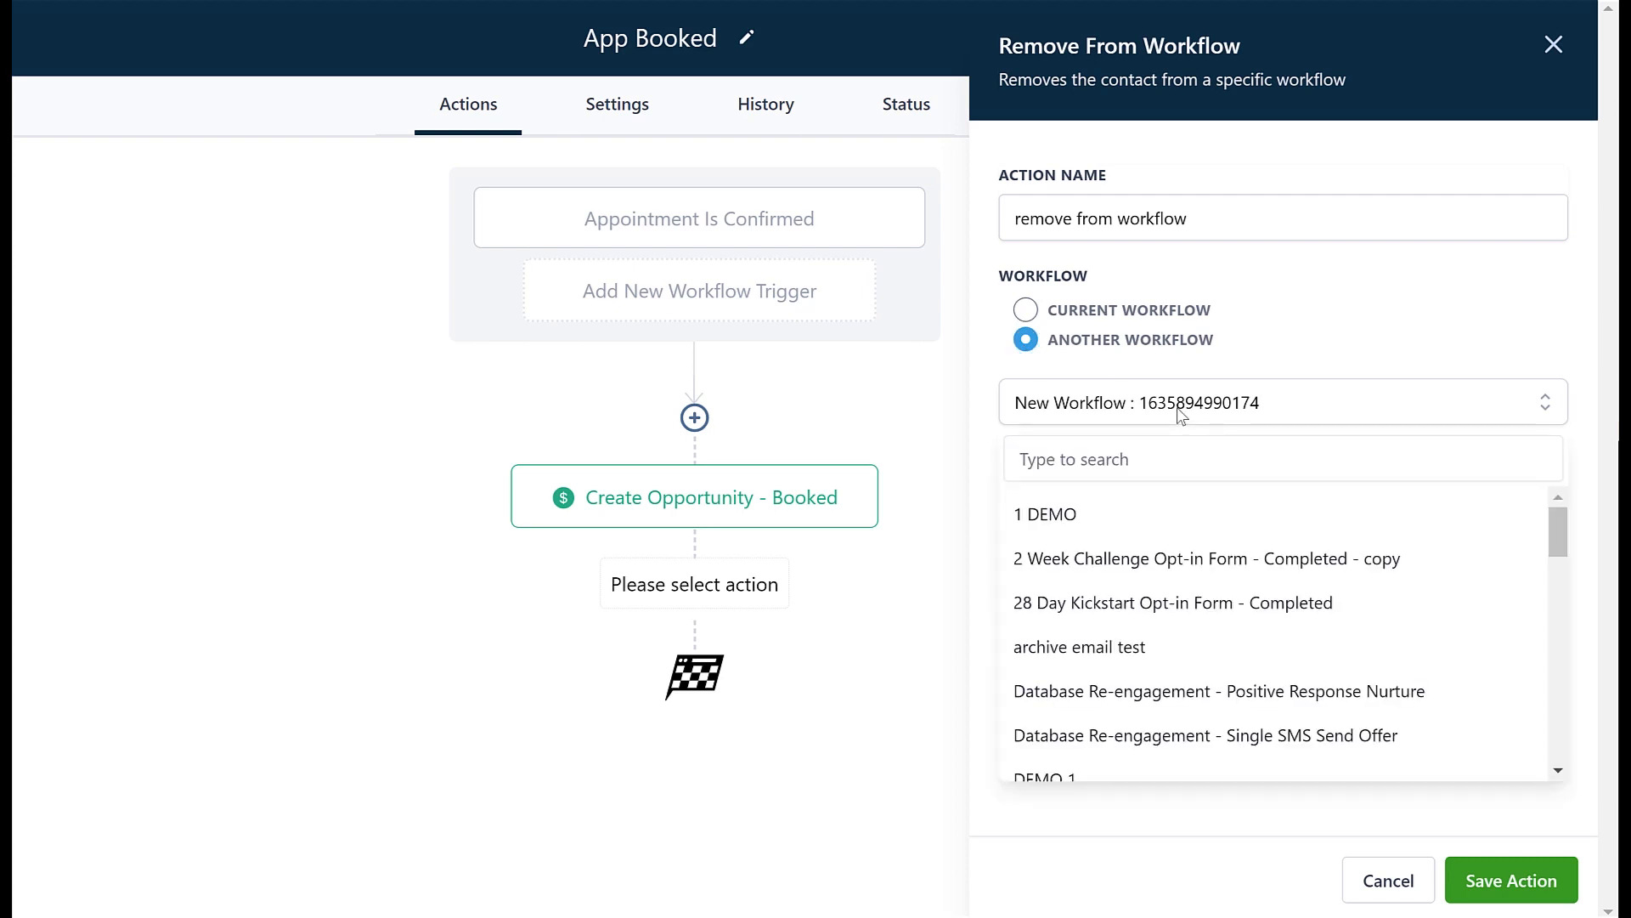
{"action": "scroll", "coordinate": [1097, 558], "scroll_direction": "down", "scroll_amount": 3}
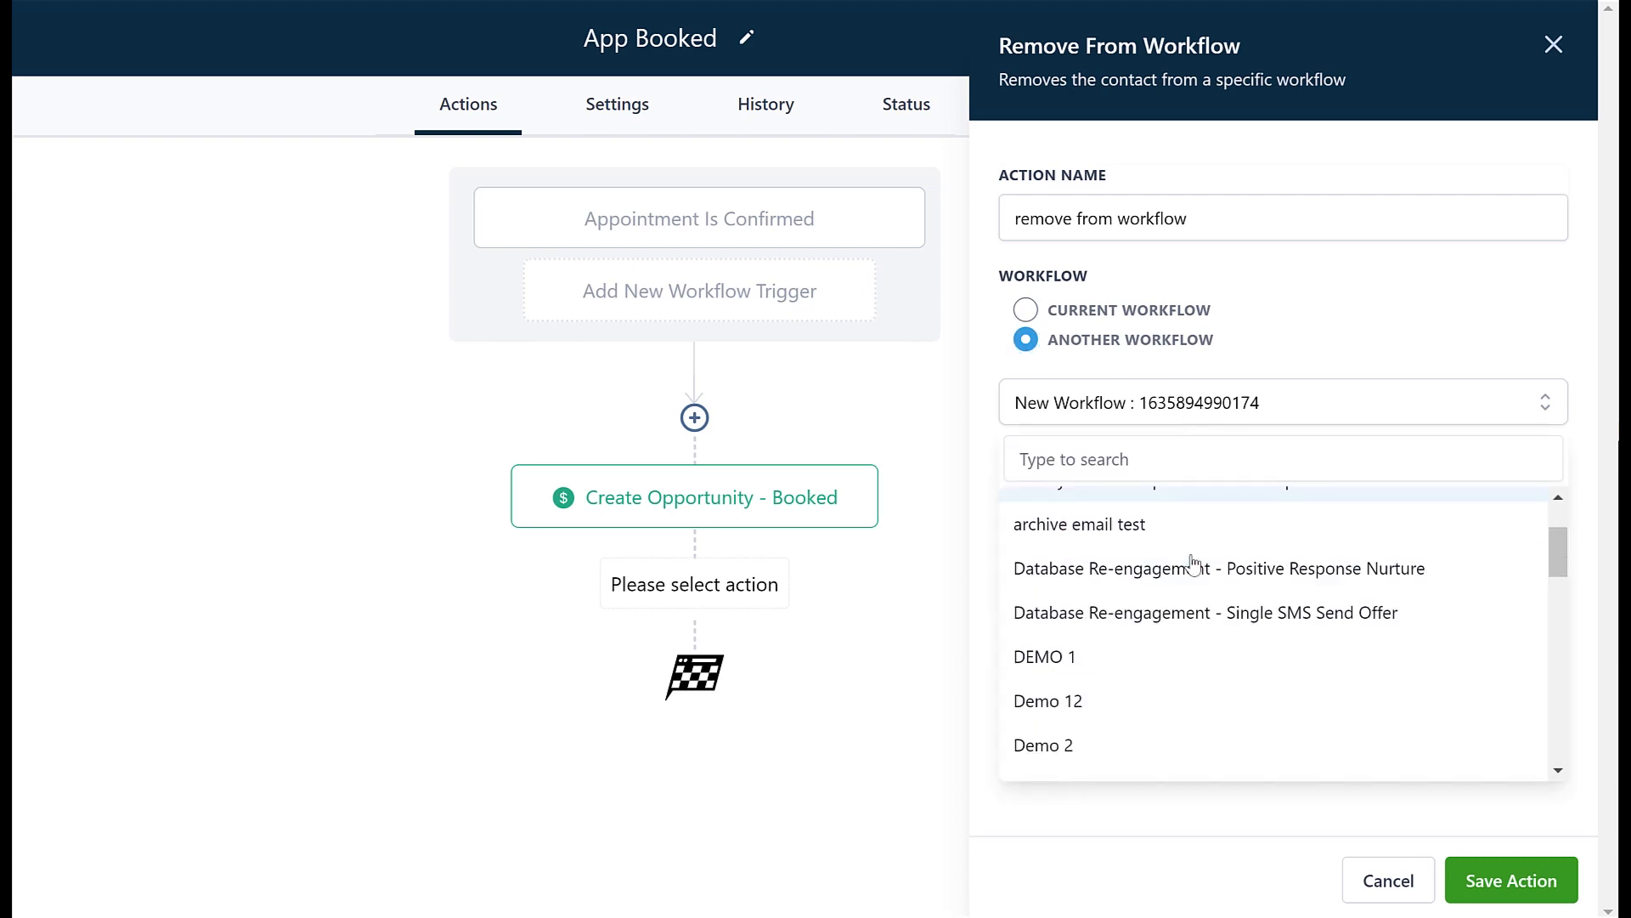
{"action": "left_click", "coordinate": [1137, 677]}
- Name the removal action remove from workflow - nurture seq and save it
{"action": "left_click", "coordinate": [1258, 213]}
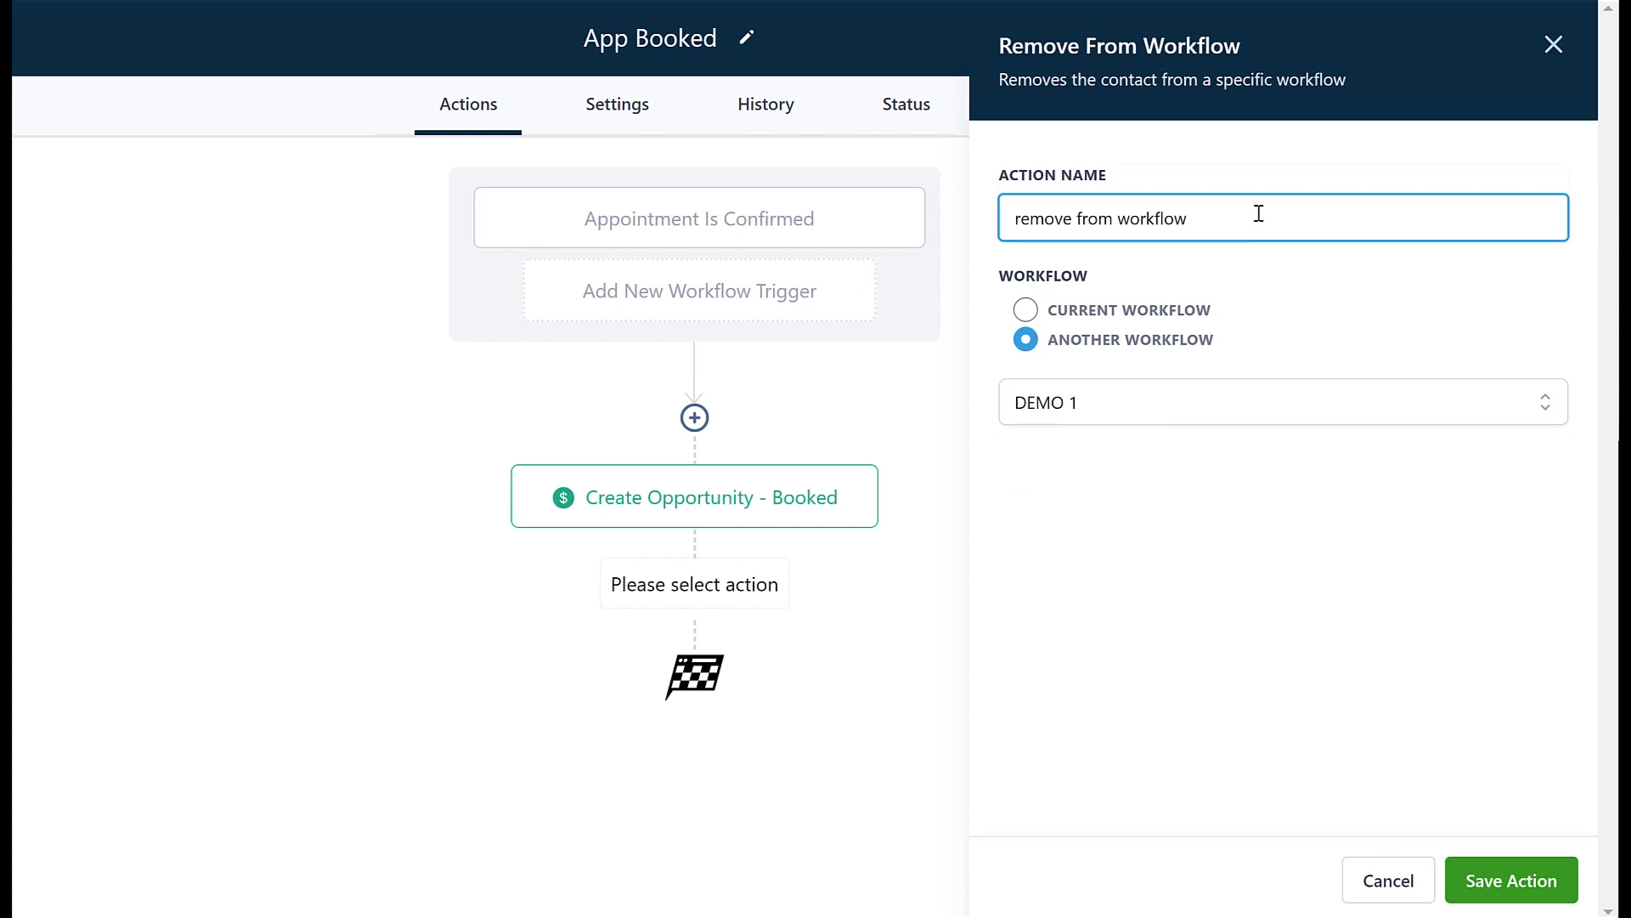
{"action": "type", "text": "- nurture seq"}
{"action": "left_click", "coordinate": [1517, 884]}
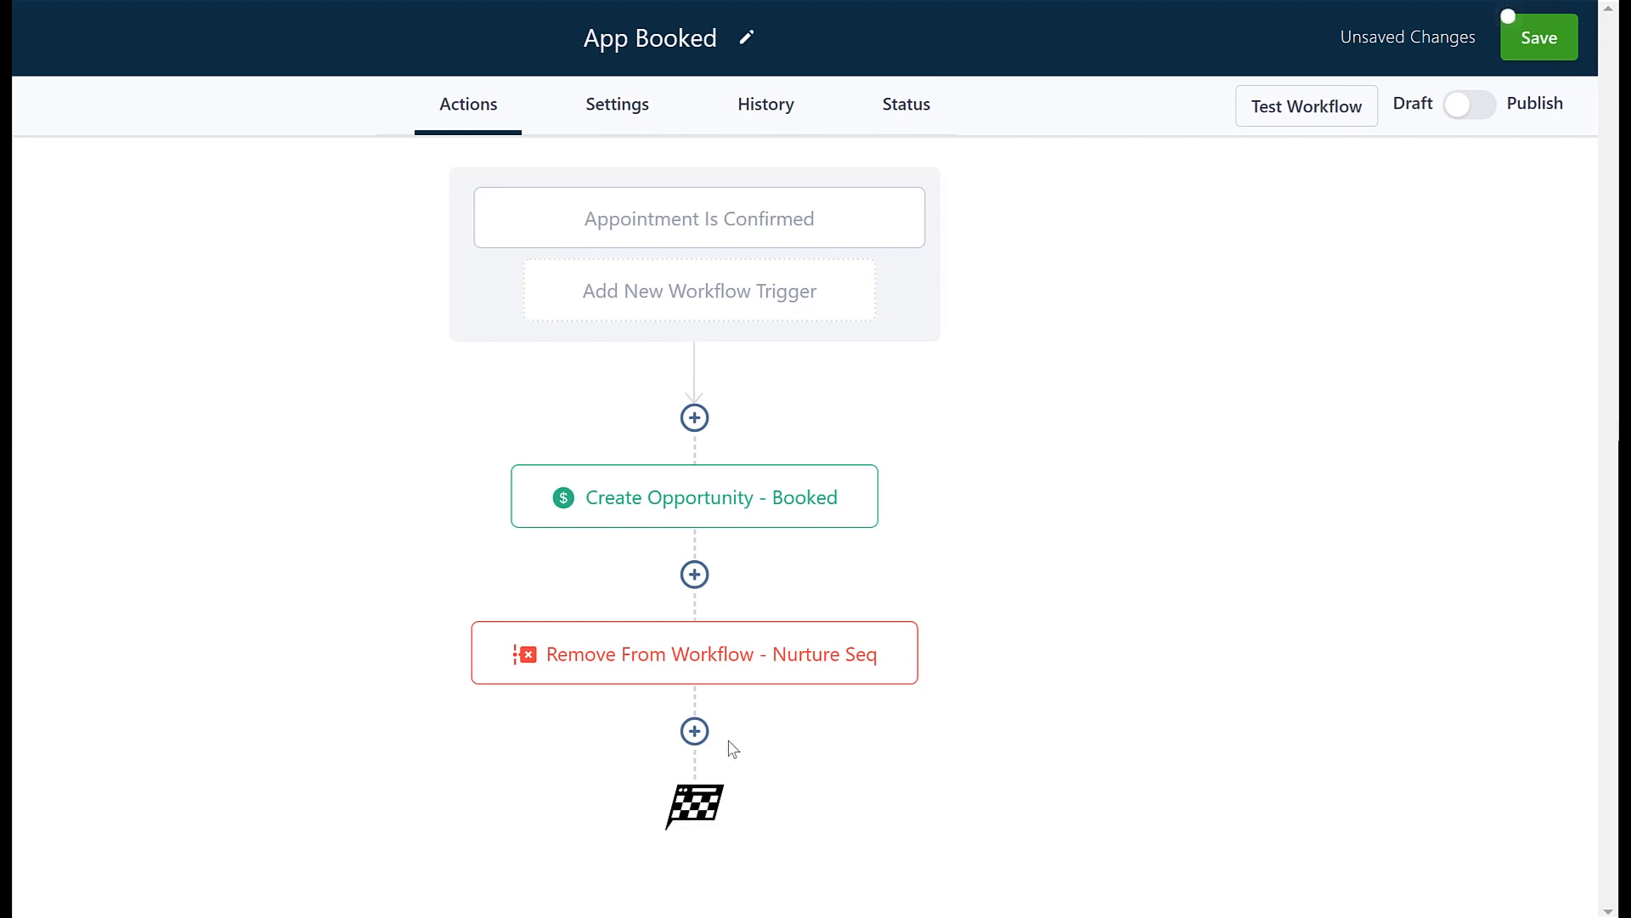
- Add a Wait action at the end of the workflow and make it wait for Event / Appointment time
{"action": "left_click", "coordinate": [694, 731]}
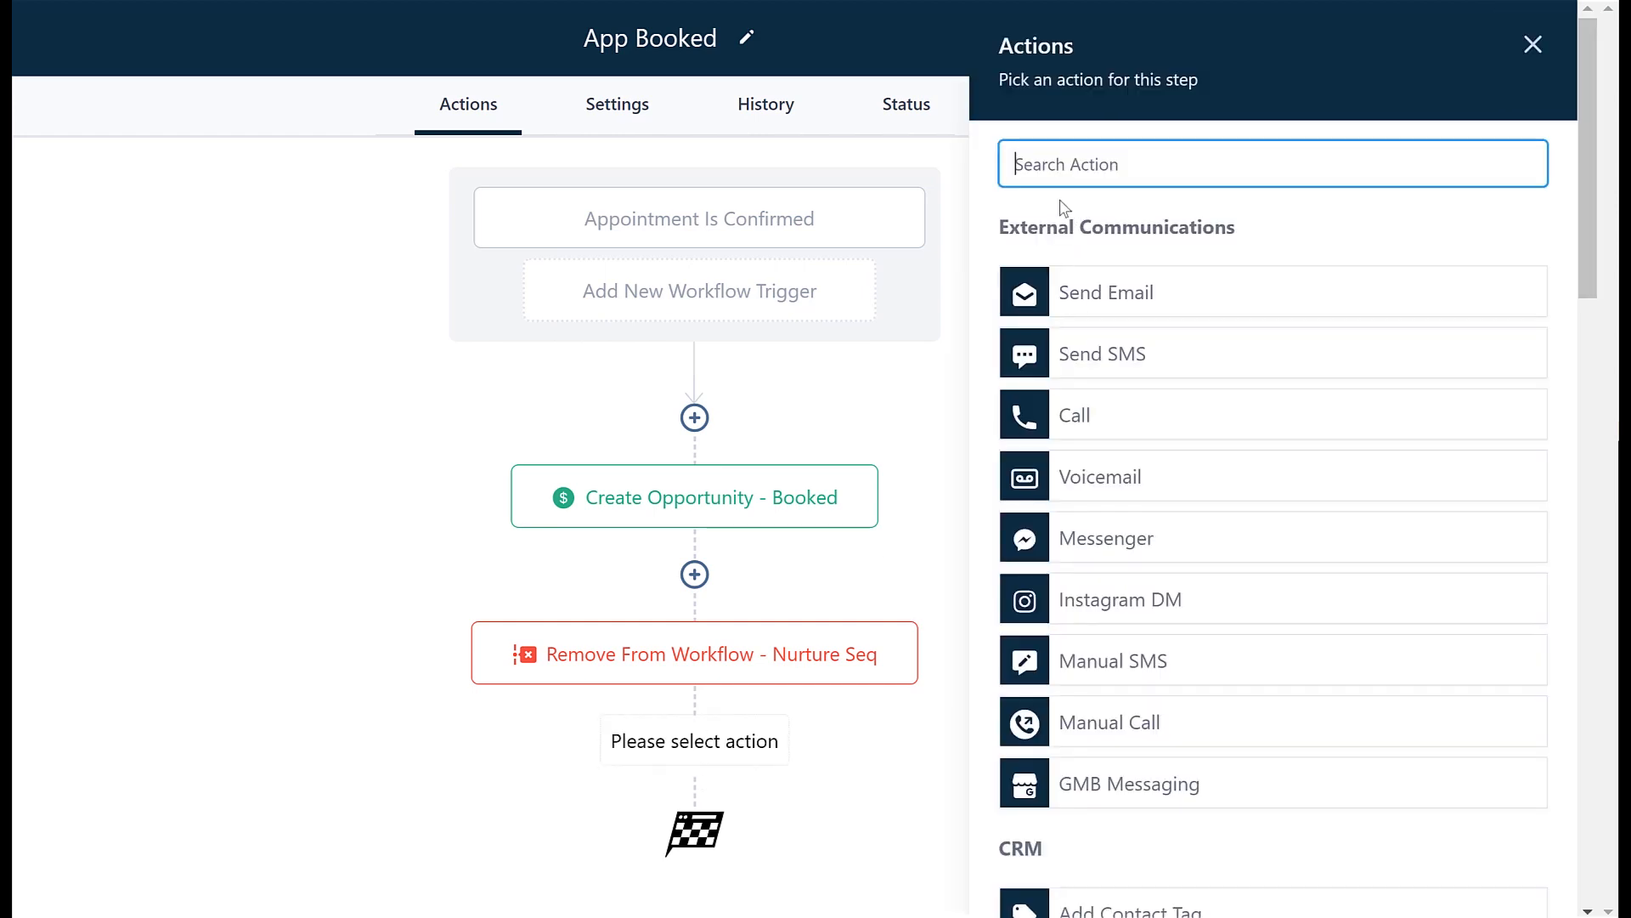
{"action": "type", "text": "wait"}
{"action": "left_click", "coordinate": [1071, 269]}
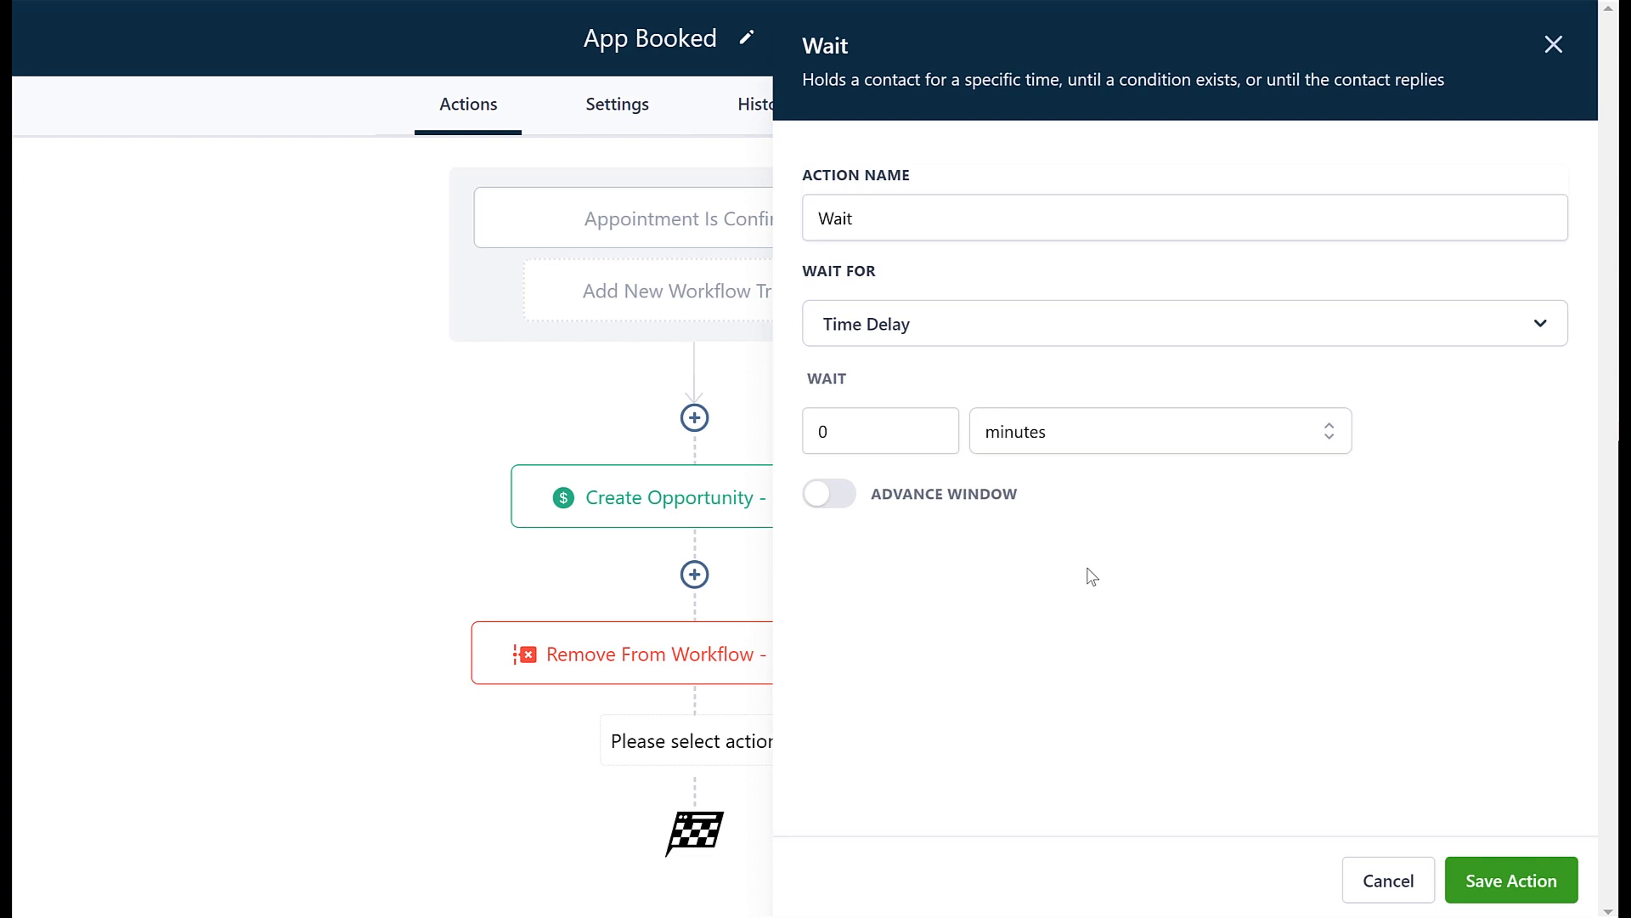
{"action": "left_click", "coordinate": [843, 497]}
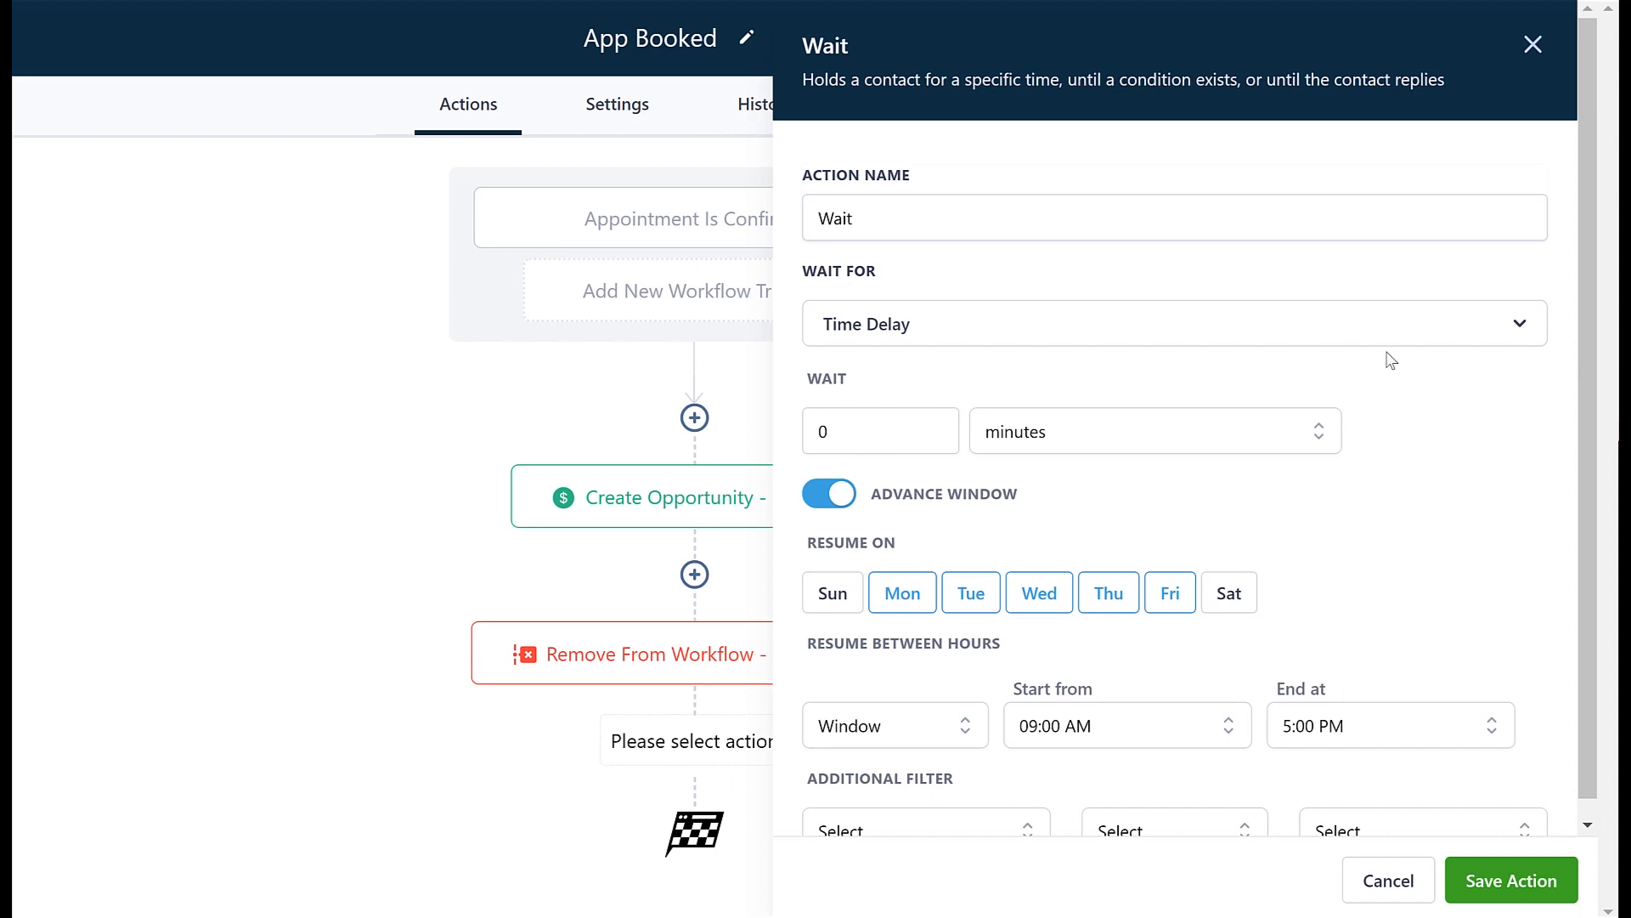
{"action": "left_click", "coordinate": [1229, 340]}
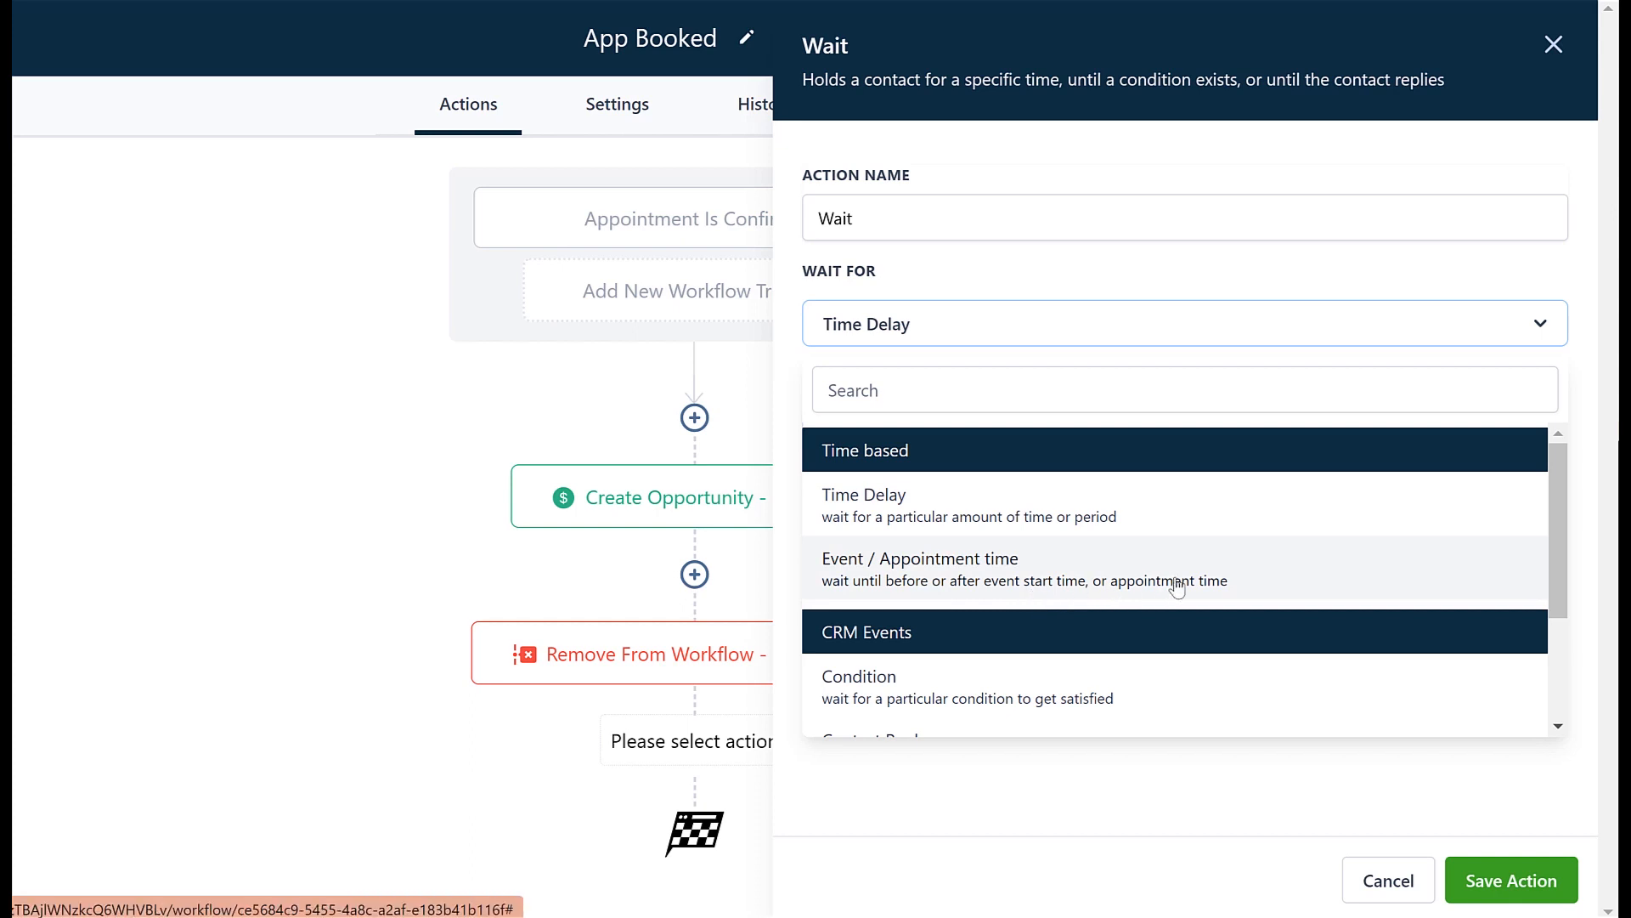
{"action": "left_click", "coordinate": [1262, 578]}
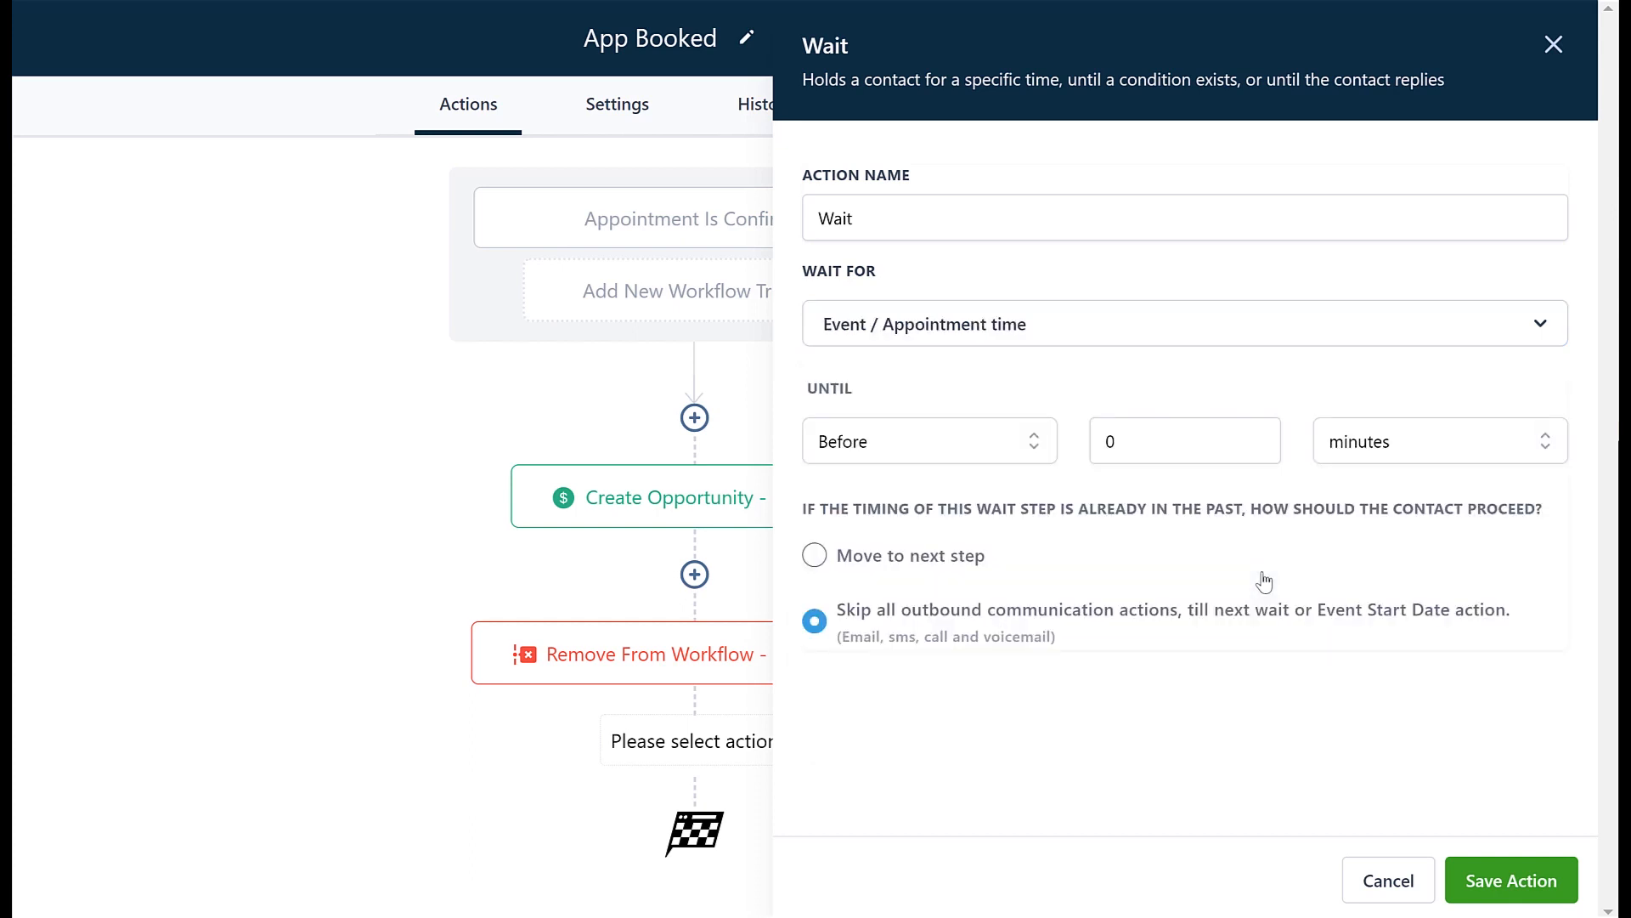
- Set the wait to 30 minutes before the appointment, name it Wait 30 mins before app, and save it
{"action": "left_click", "coordinate": [1419, 448]}
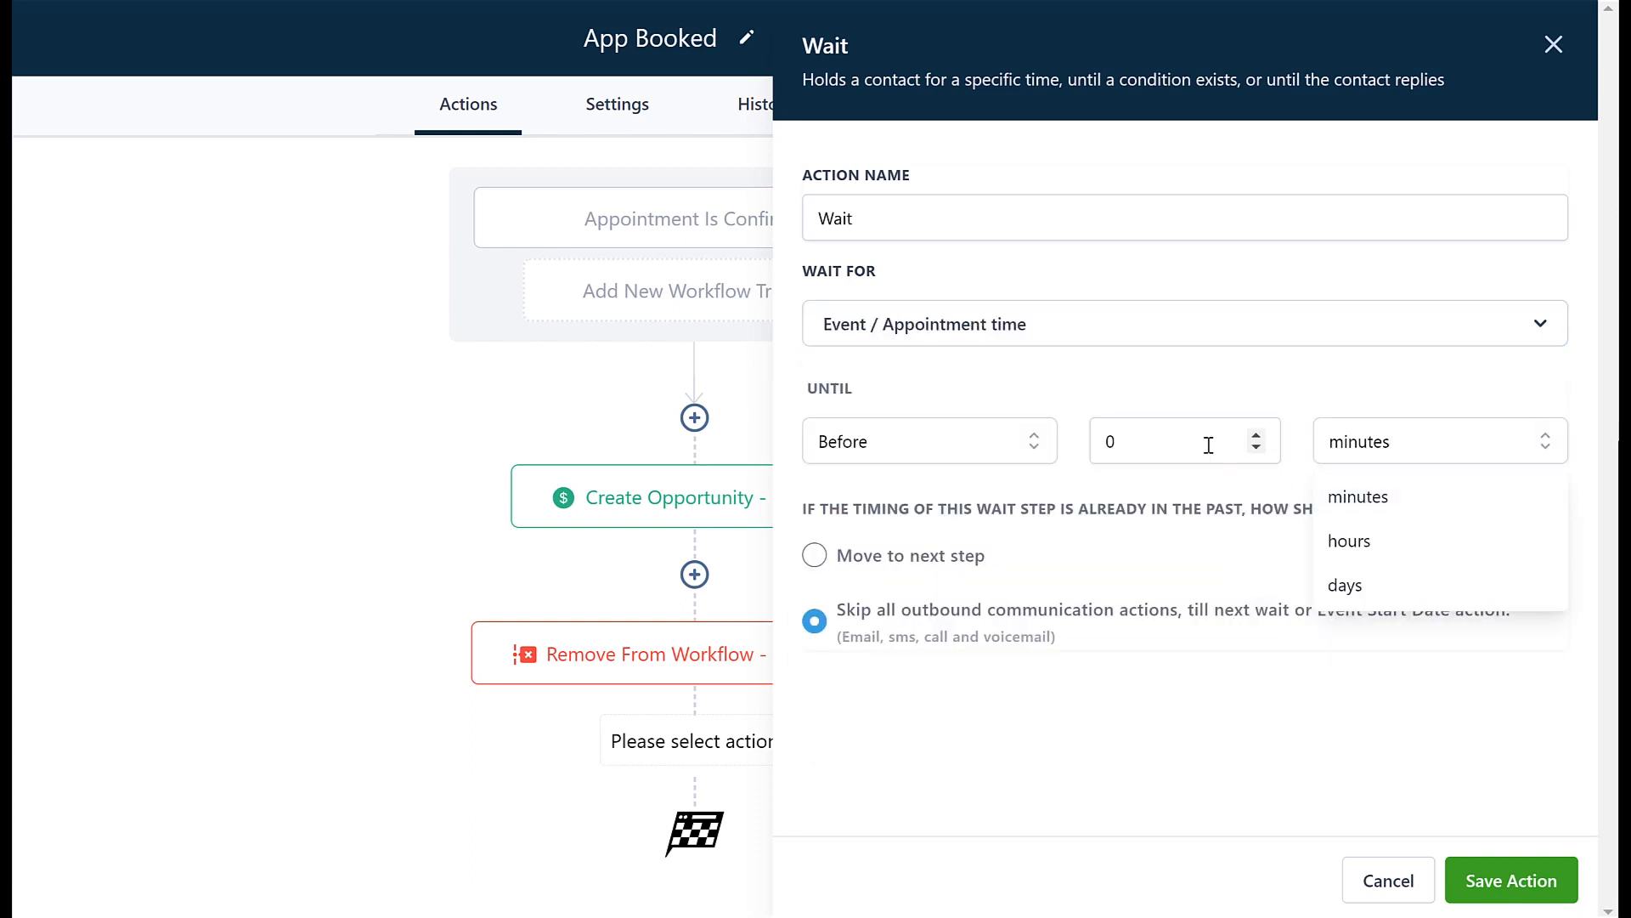
{"action": "left_click", "coordinate": [1181, 440]}
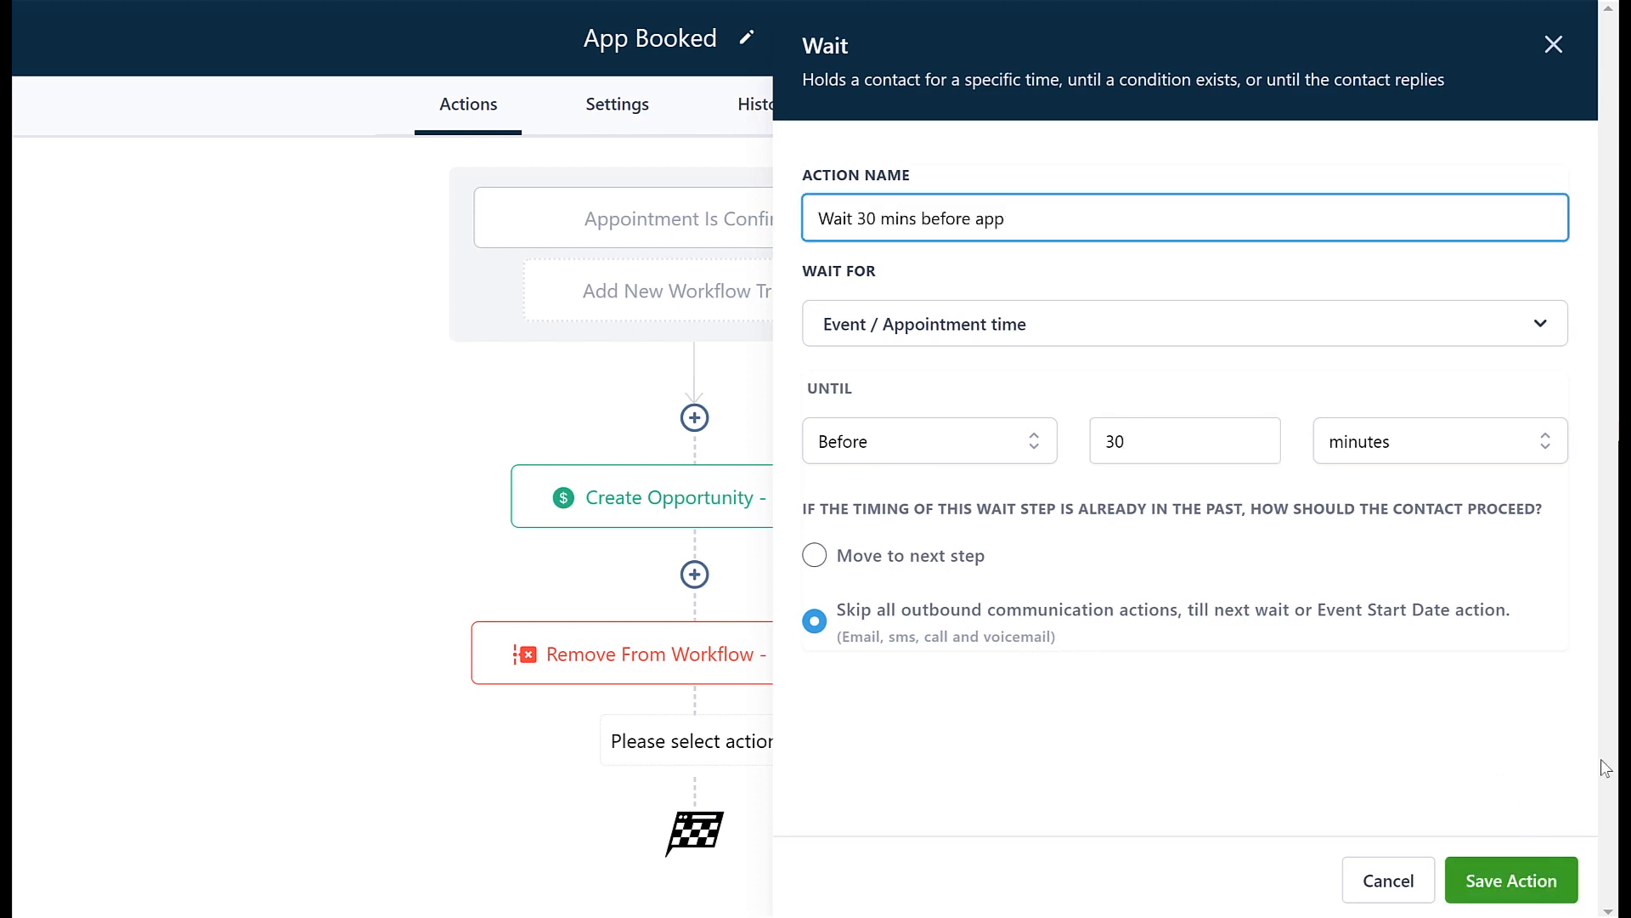
{"action": "left_click", "coordinate": [1534, 871]}
- Add a Send SMS action after the wait with the message "Hi {{contact.first_name}}, your appointment is in 30 mins! See you soon"
{"action": "scroll", "coordinate": [1067, 739], "scroll_direction": "down", "scroll_amount": 2}
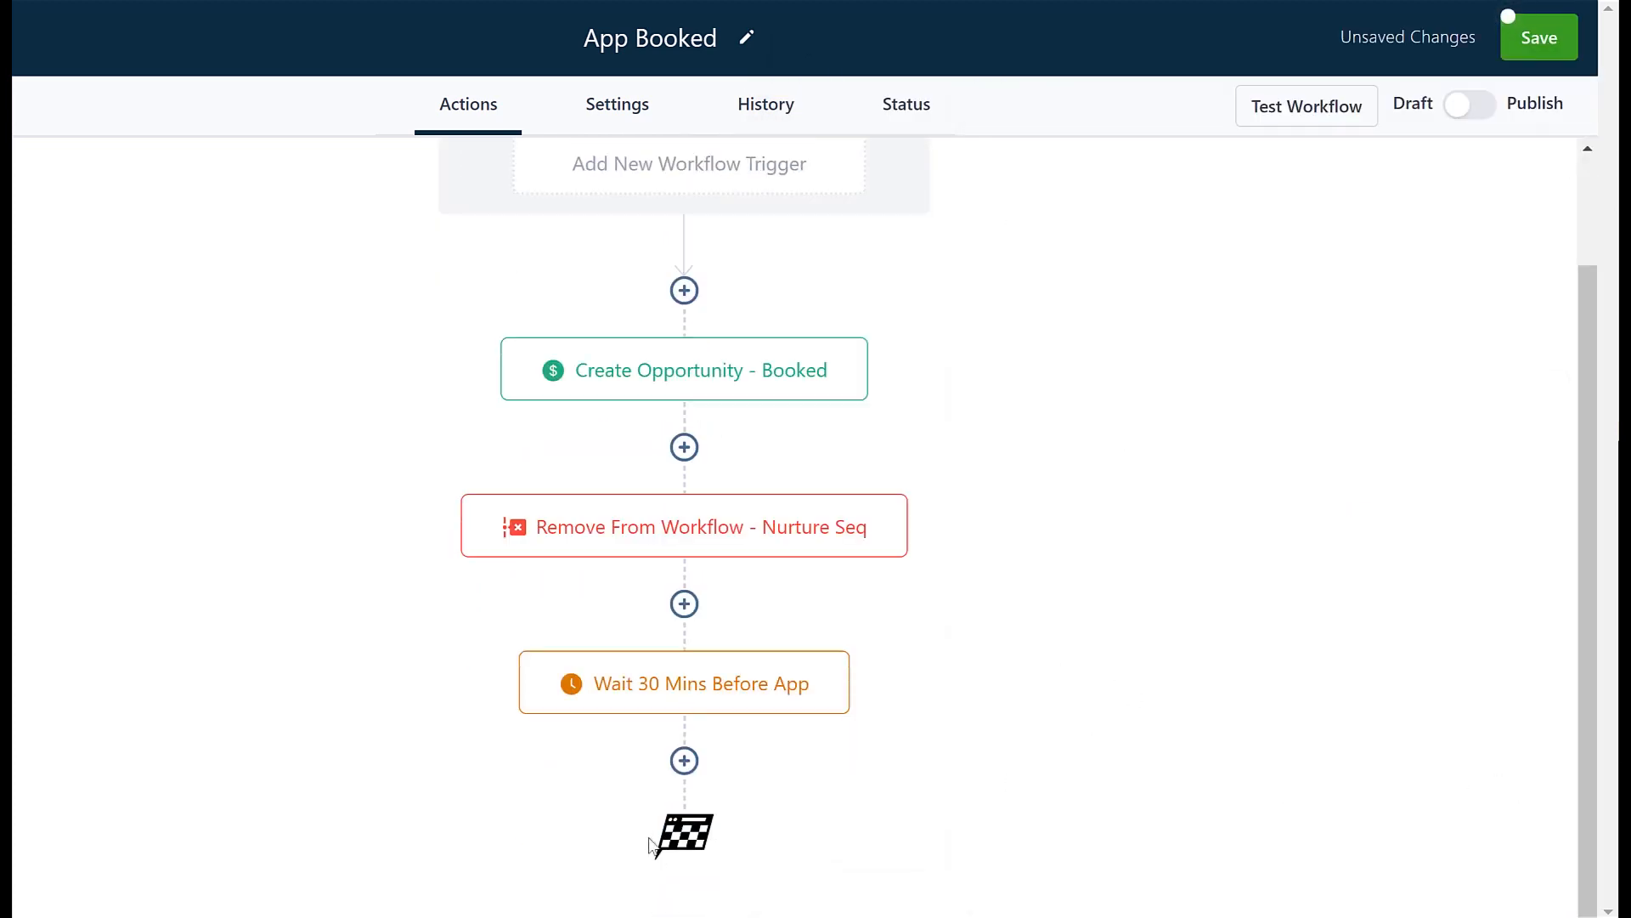
{"action": "left_click", "coordinate": [685, 760]}
{"action": "left_click", "coordinate": [1103, 354]}
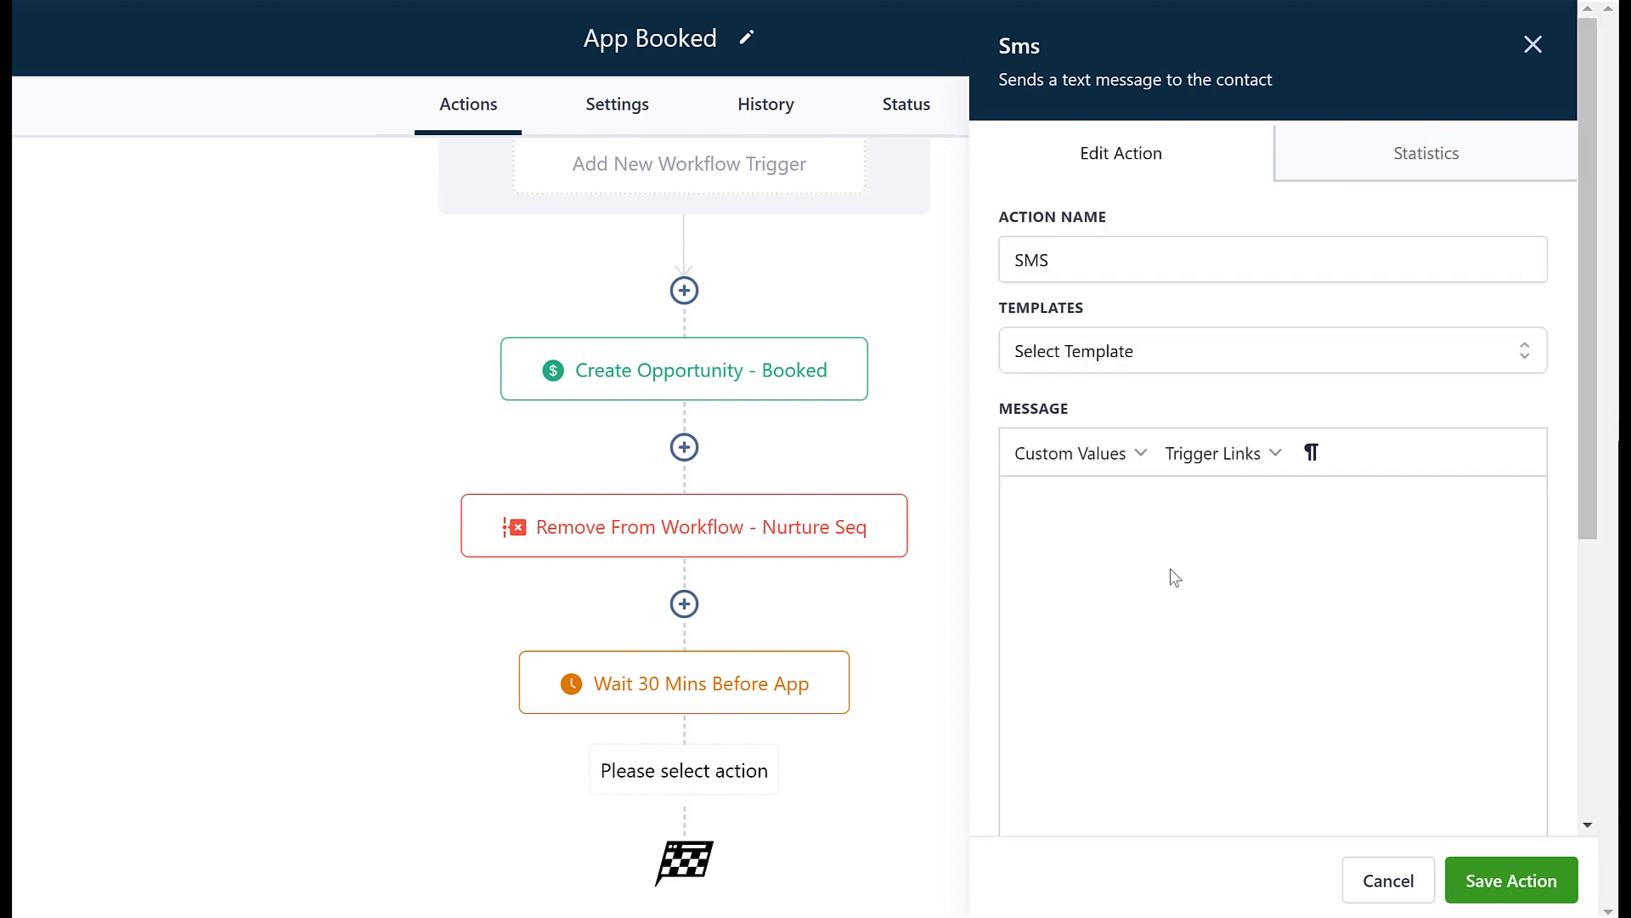
{"action": "left_click", "coordinate": [1081, 493]}
{"action": "type", "text": "Hi {{contact.first_name}}, your appointment is in 30 mins! See you soon"}
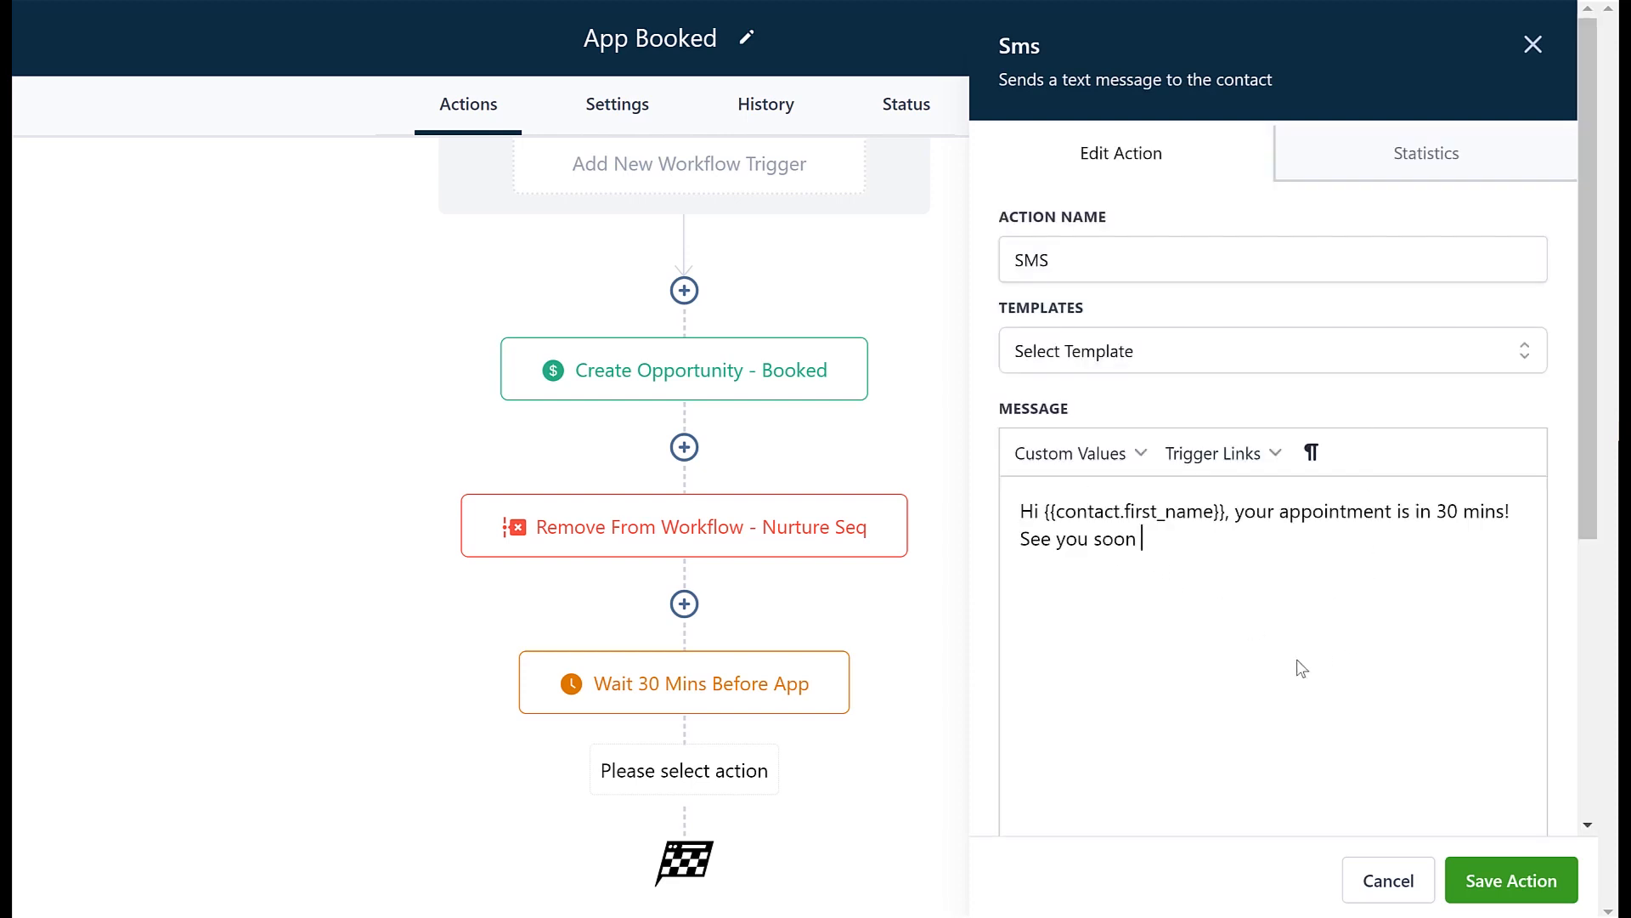
- Name the text message action SMS - 30 min reminder and save it
{"action": "left_click", "coordinate": [1521, 882]}
{"action": "left_click", "coordinate": [1186, 261]}
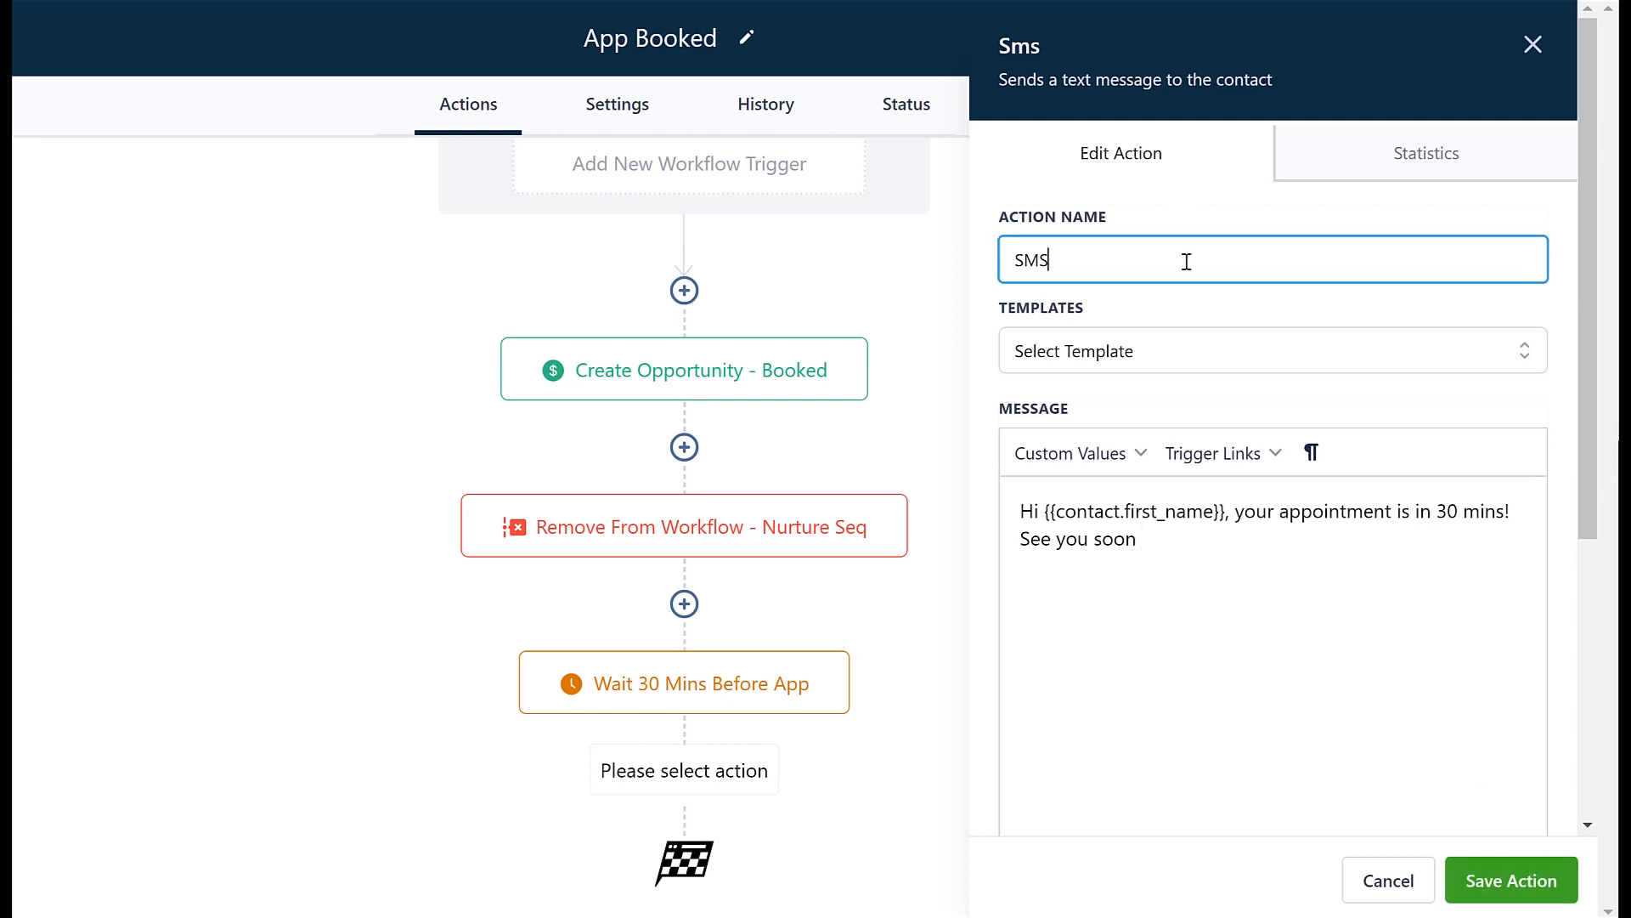
{"action": "type", "text": "- 30 min reminder"}
{"action": "left_click", "coordinate": [1511, 881]}
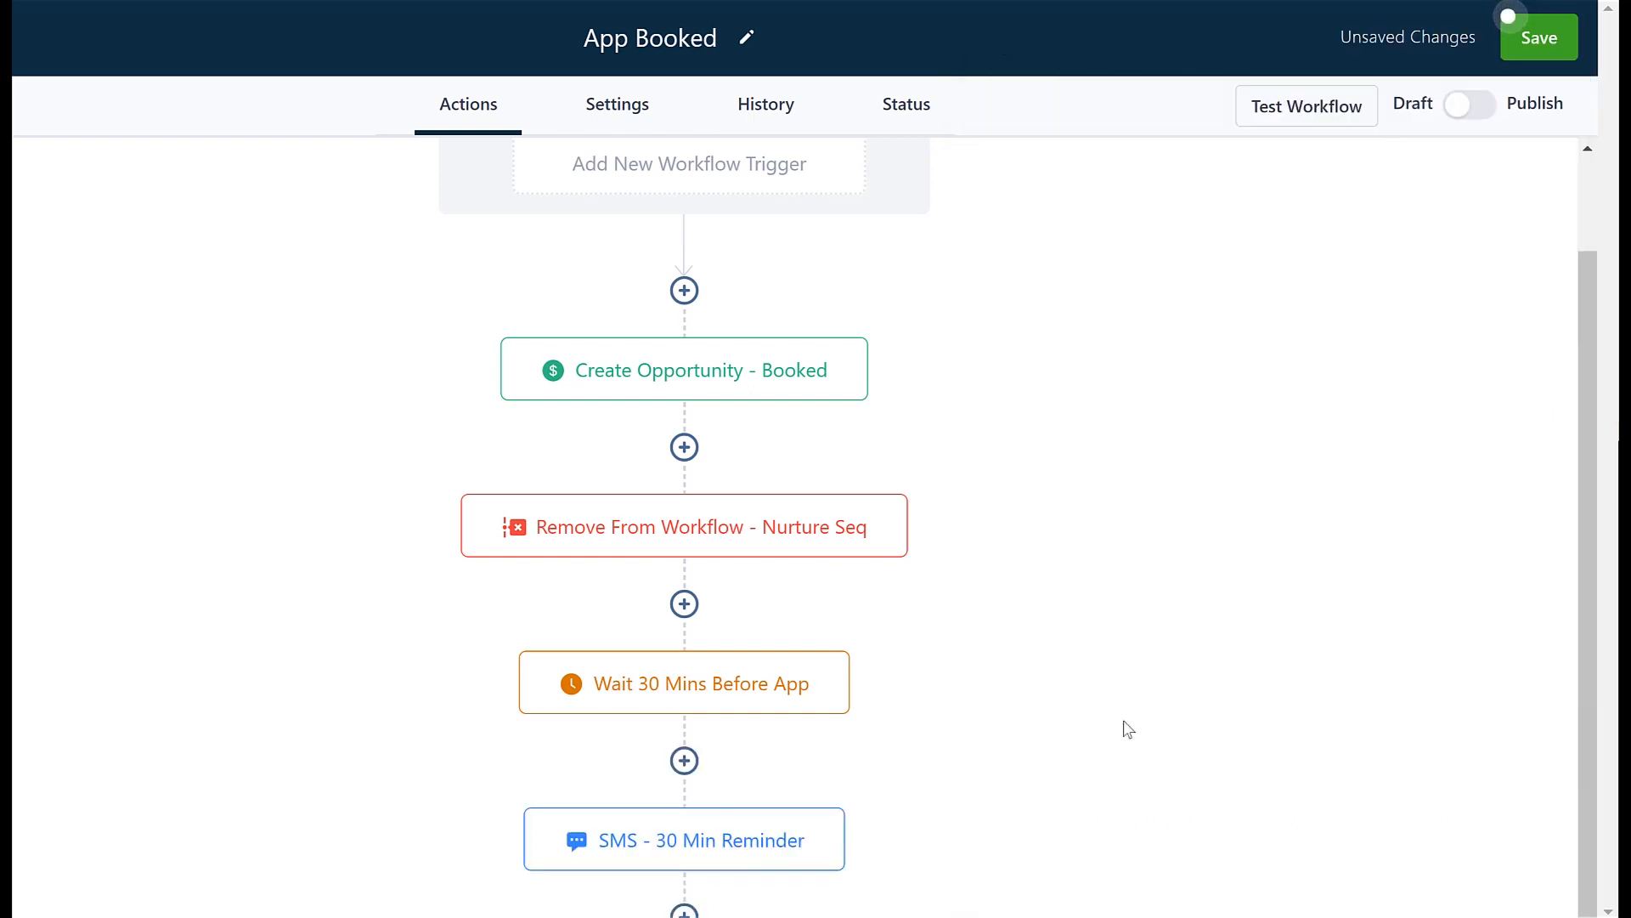
{"action": "scroll", "coordinate": [1113, 729], "scroll_direction": "down", "scroll_amount": 2}
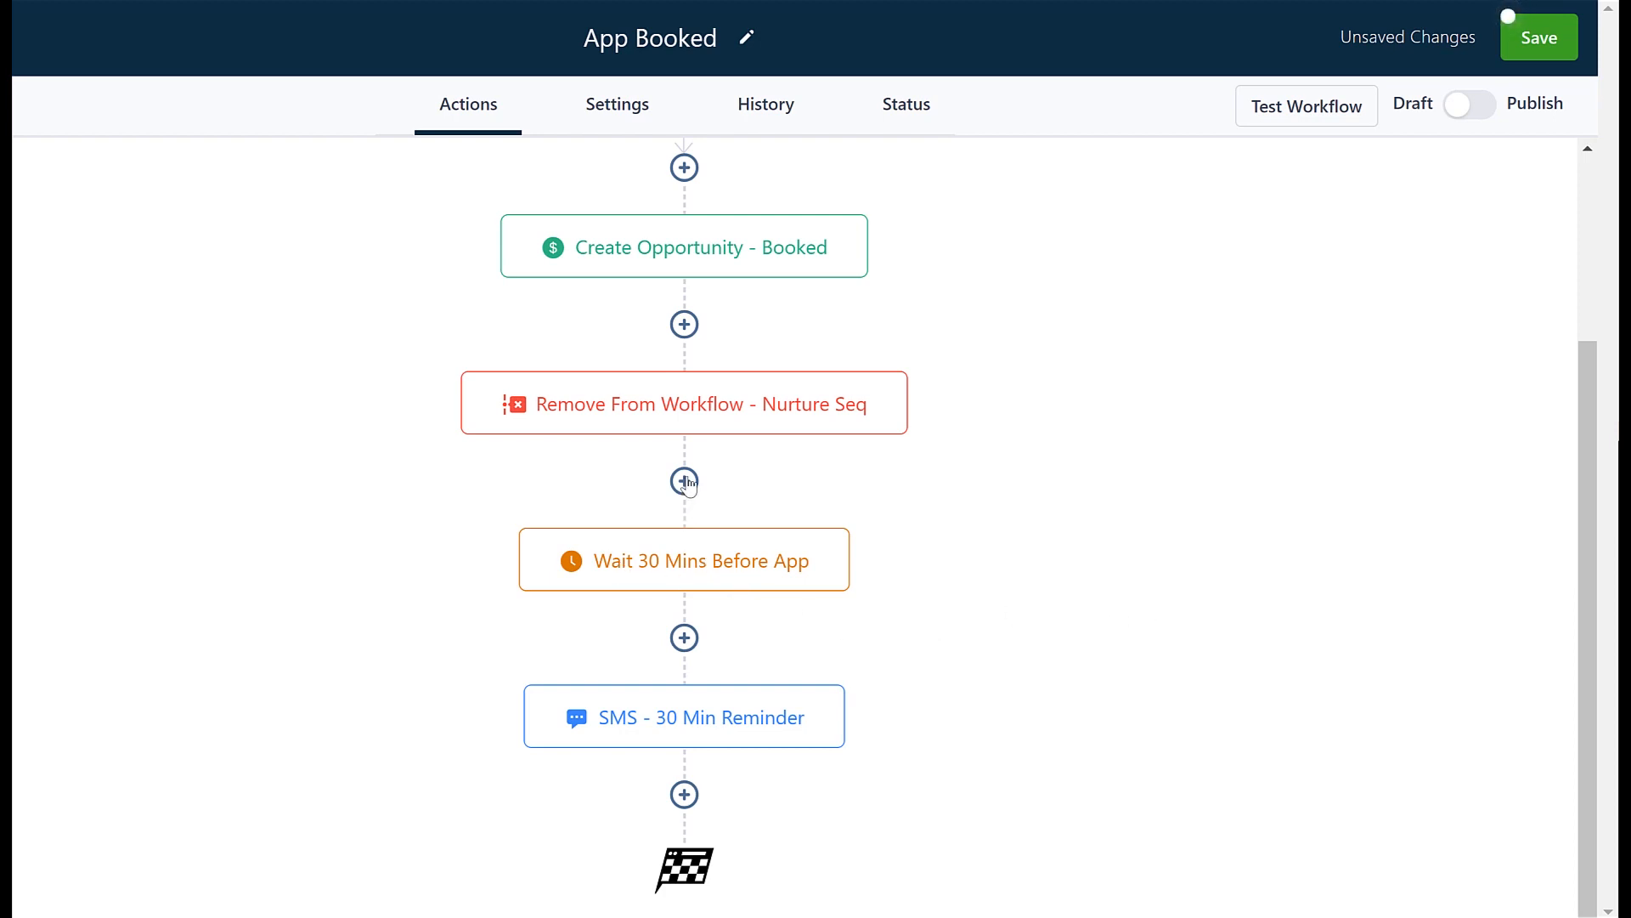
{"action": "scroll", "coordinate": [976, 754], "scroll_direction": "down", "scroll_amount": 1}
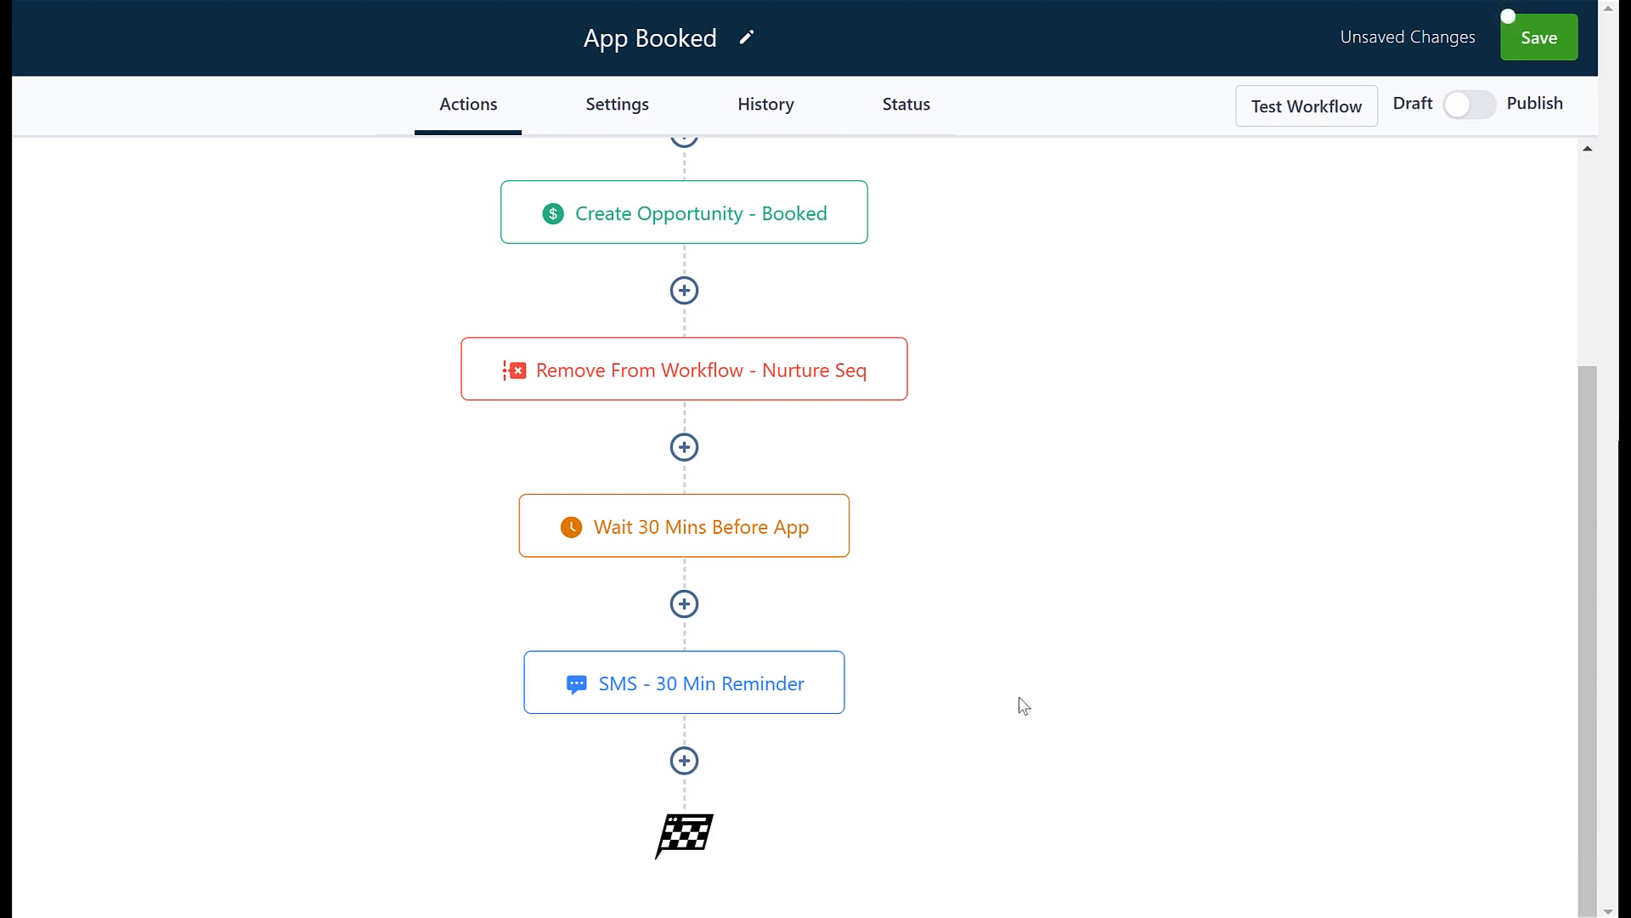
{"action": "scroll", "coordinate": [1020, 650], "scroll_direction": "up", "scroll_amount": 3}
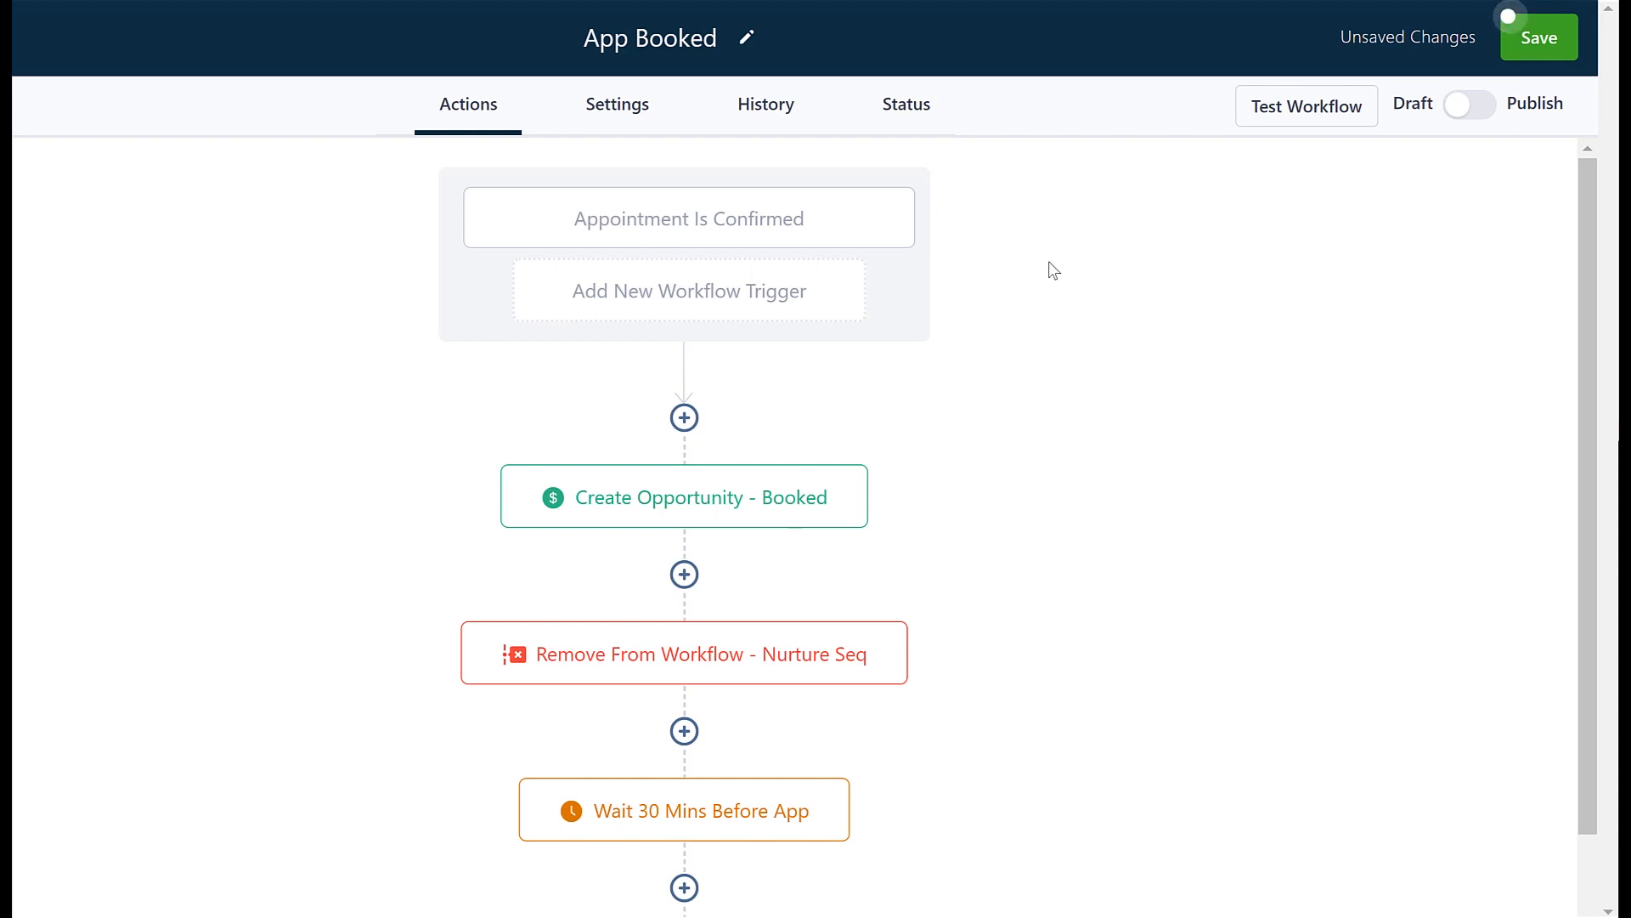
- Enable Allow Multiple in the workflow's settings, and publish and save the workflow
{"action": "left_click", "coordinate": [610, 118]}
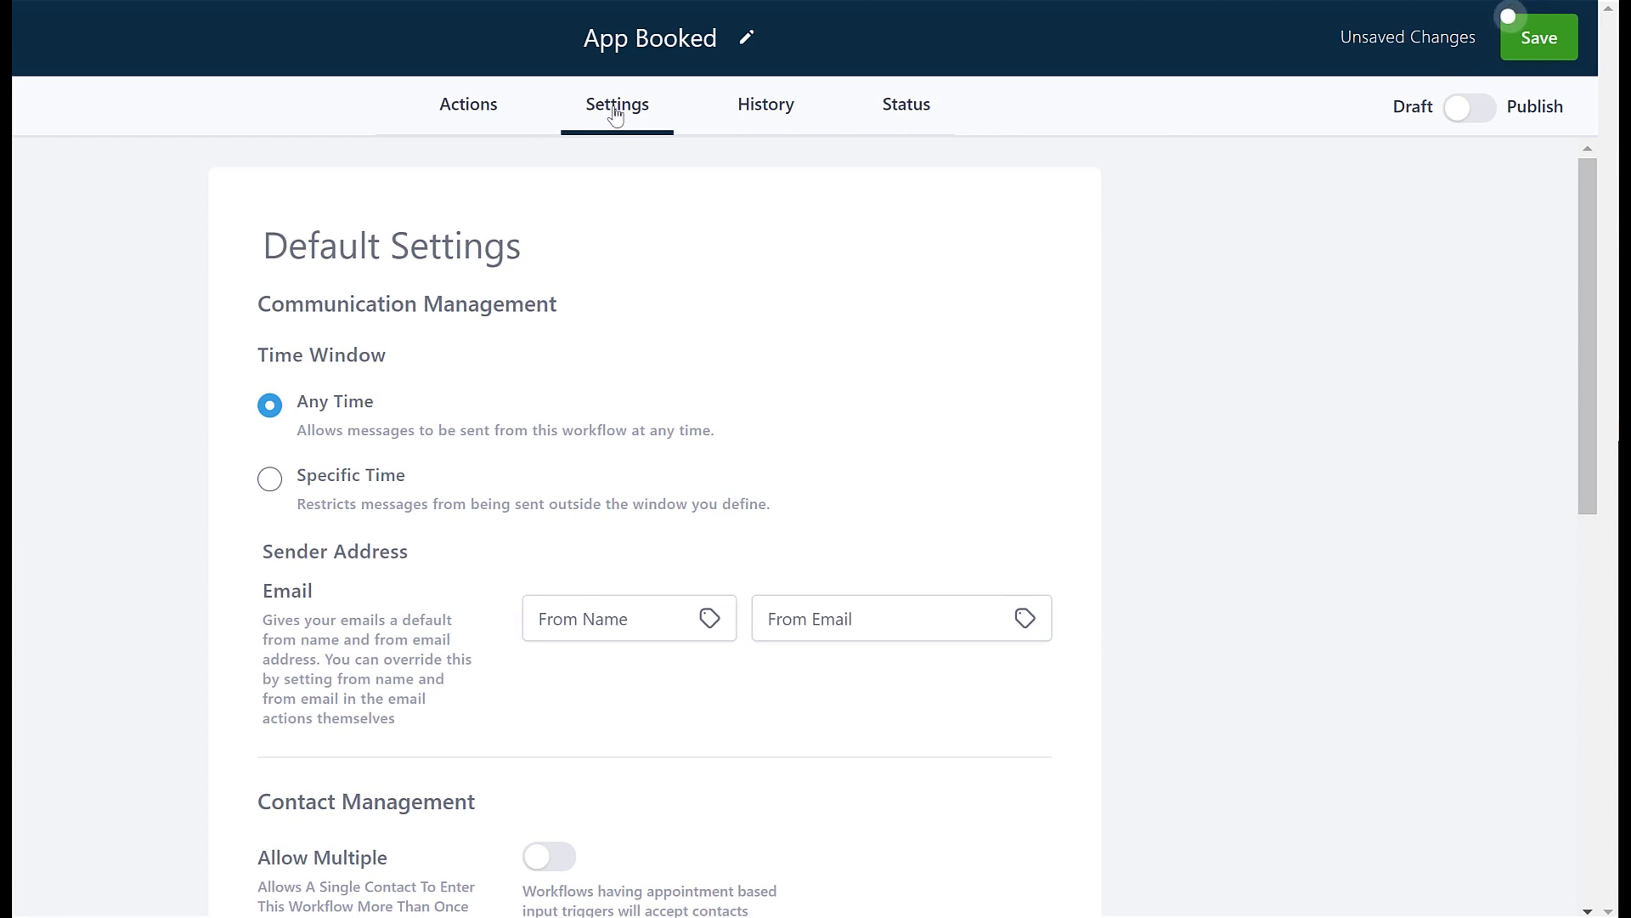
{"action": "scroll", "coordinate": [671, 671], "scroll_direction": "down", "scroll_amount": 1}
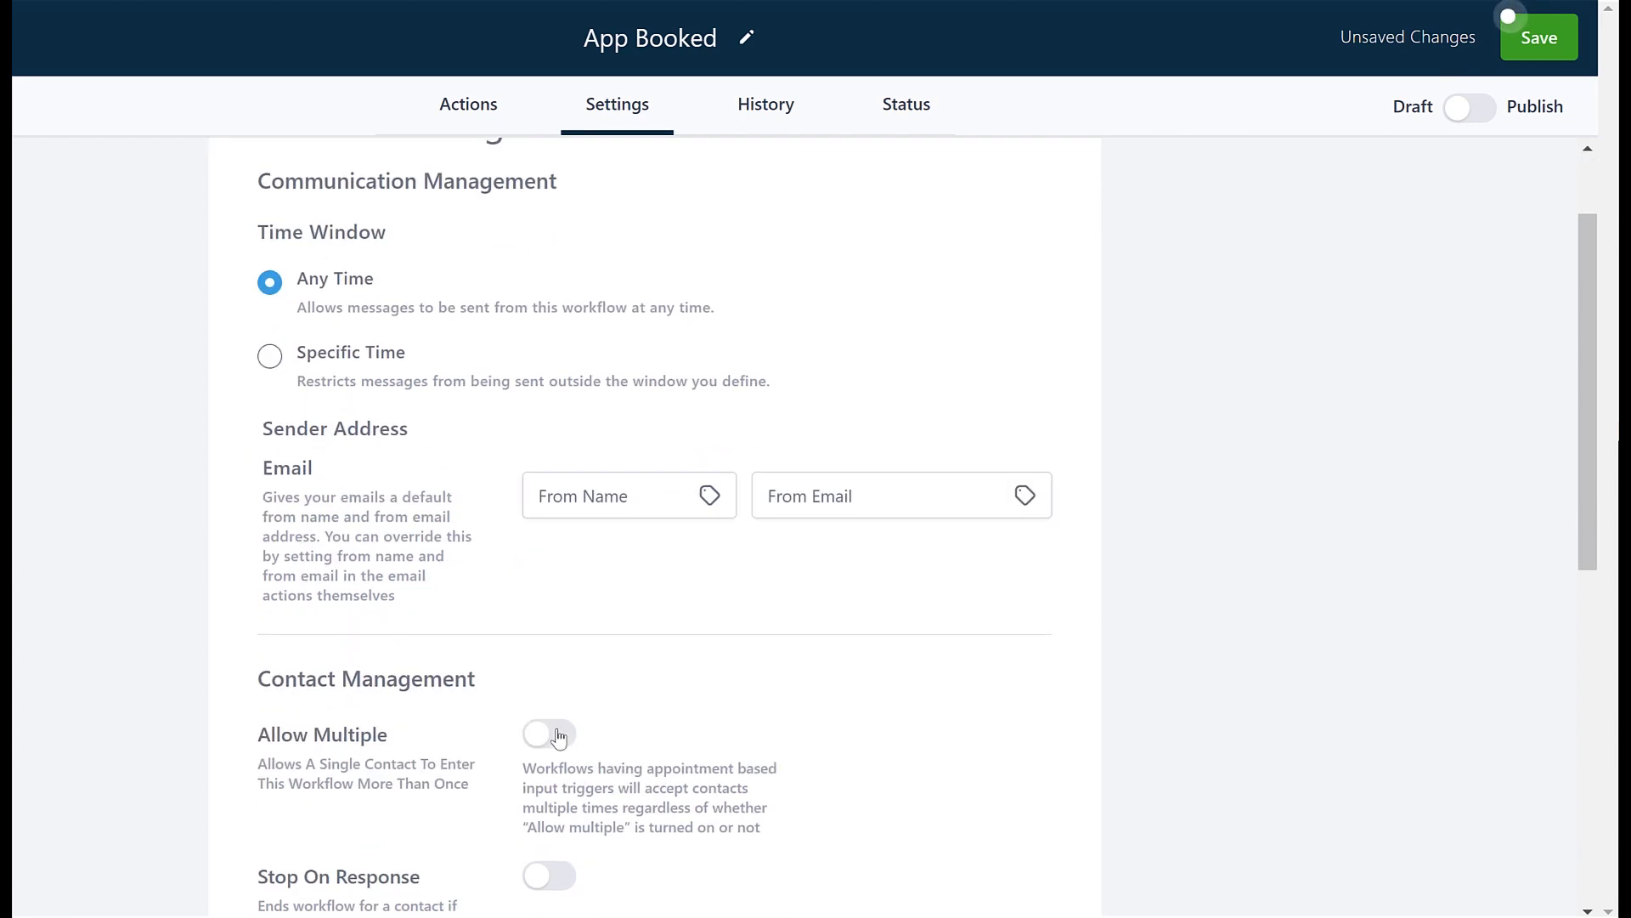
{"action": "left_click", "coordinate": [551, 735]}
{"action": "scroll", "coordinate": [739, 755], "scroll_direction": "up", "scroll_amount": 1}
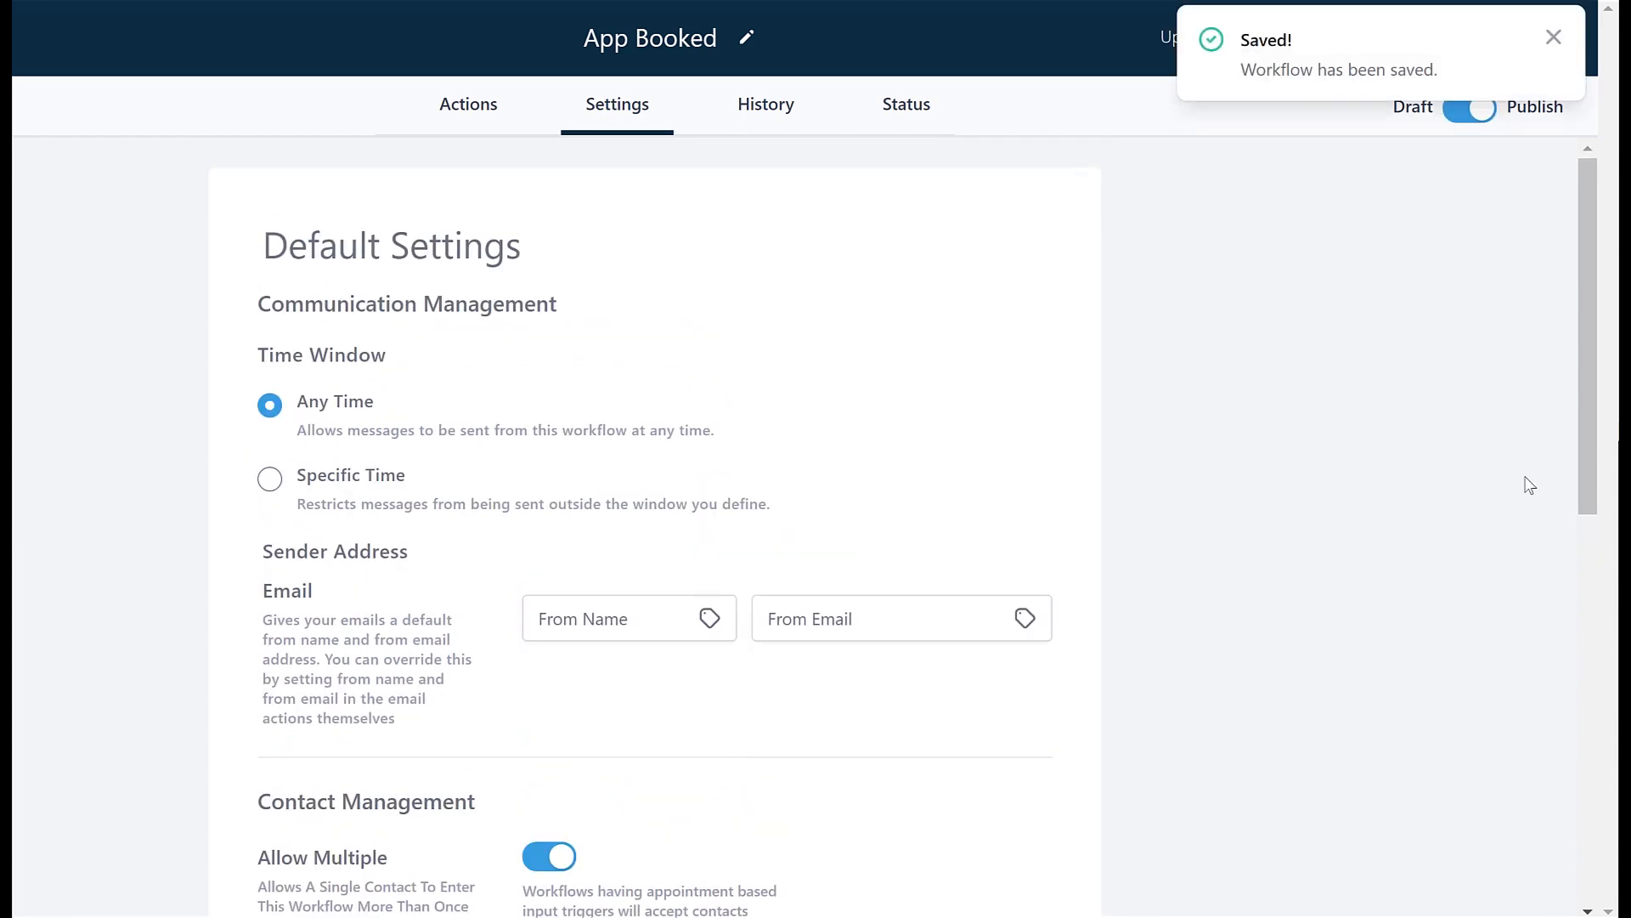